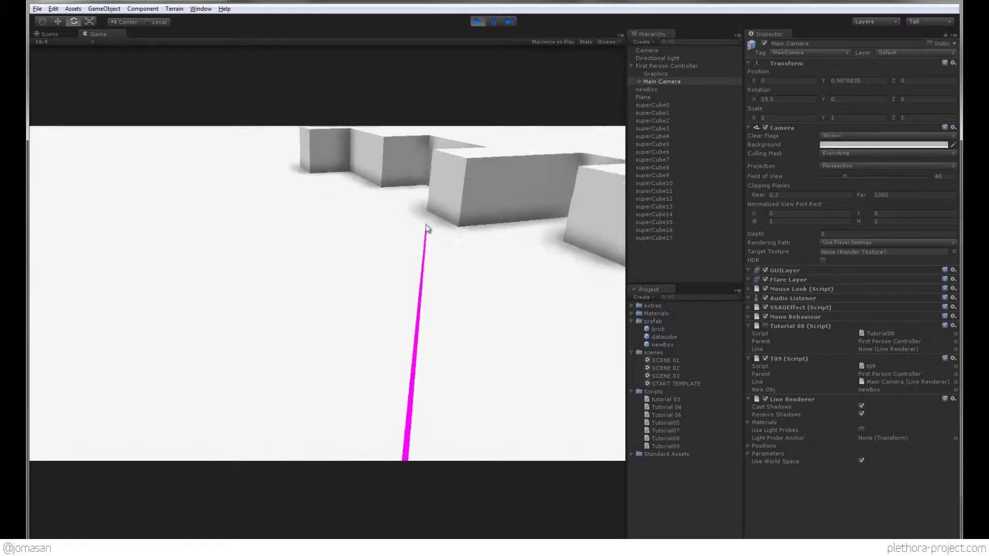
# - Back the player away and spawn four cubes in a row where it aims
pyautogui.press('s')
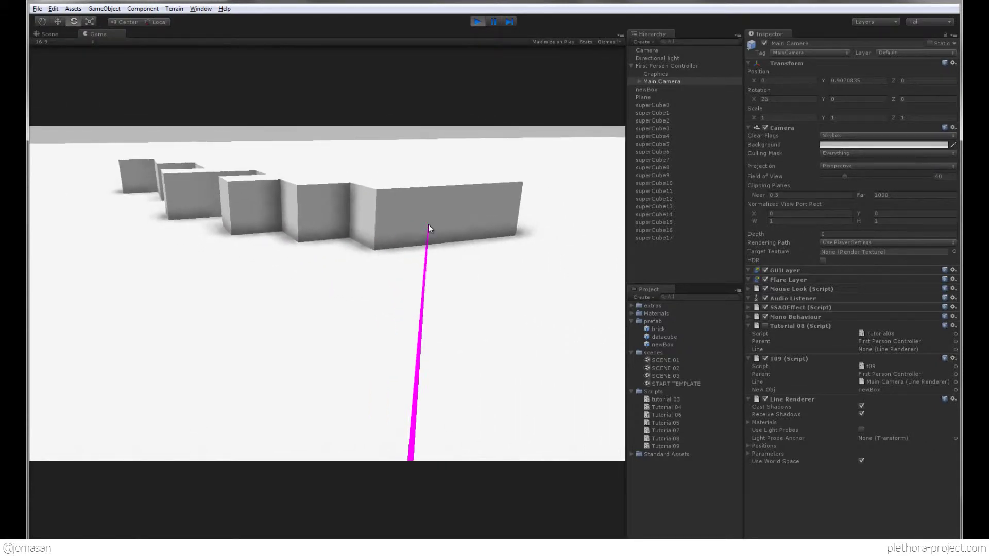
pyautogui.press('s')
pyautogui.click(426, 224)
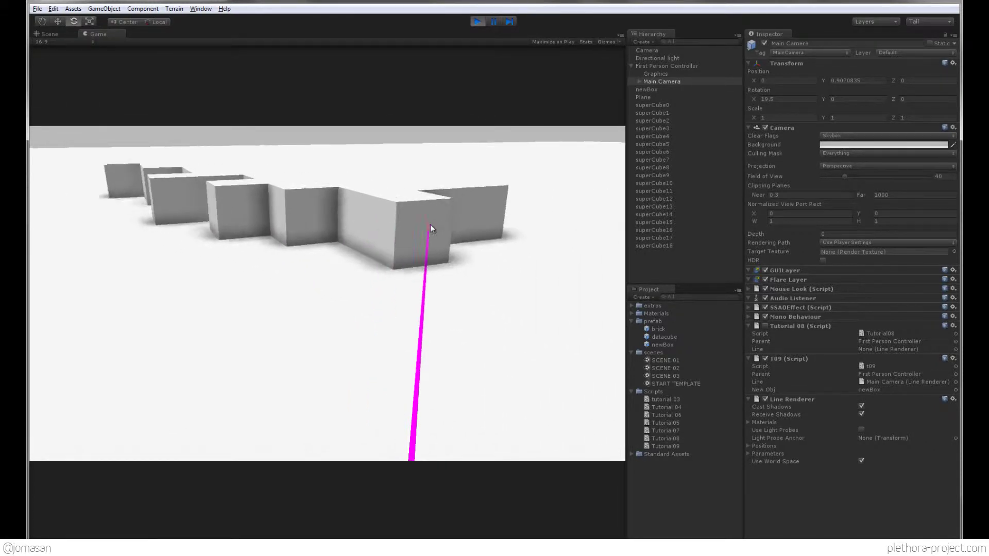
pyautogui.click(428, 224)
pyautogui.press('w')
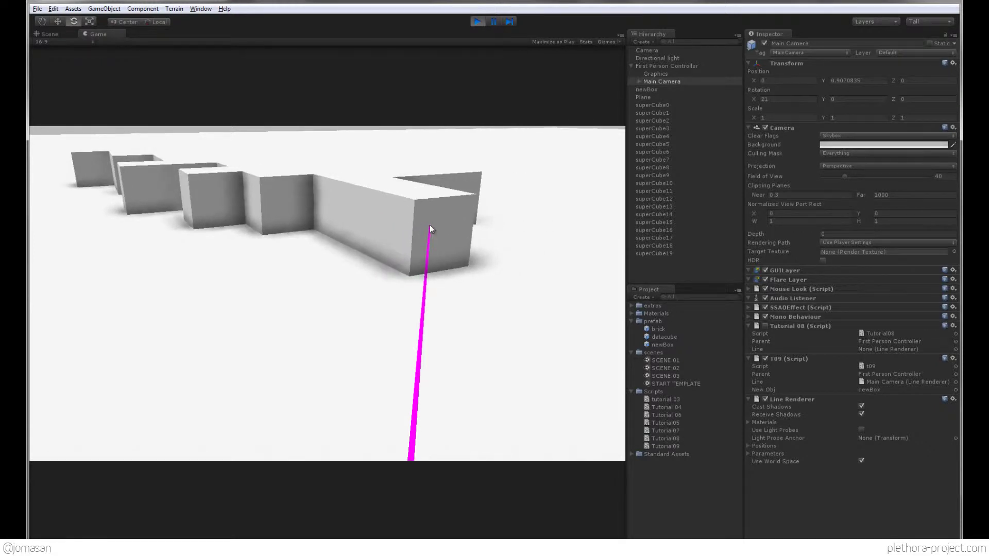
pyautogui.click(430, 224)
pyautogui.click(433, 227)
# - Walk around the cube wall adding two more cubes, then stop play mode
pyautogui.press('w')
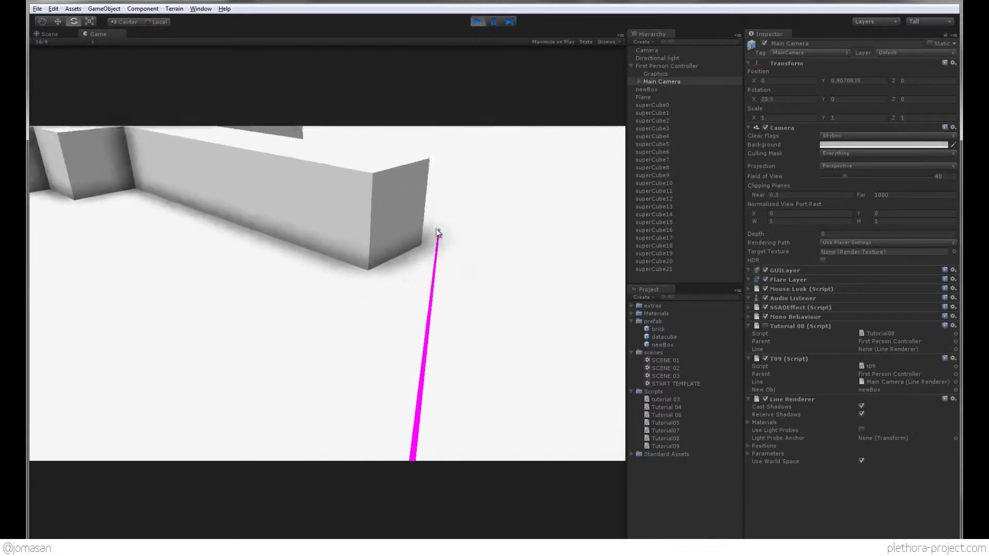
pyautogui.press('s')
pyautogui.click(430, 230)
pyautogui.press('s')
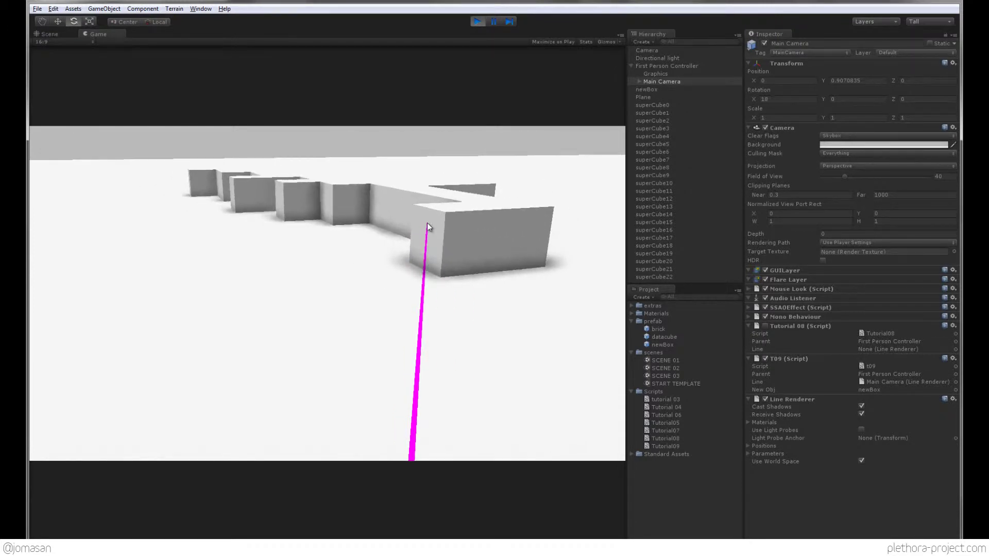
pyautogui.click(428, 223)
pyautogui.press('w')
pyautogui.press('w')
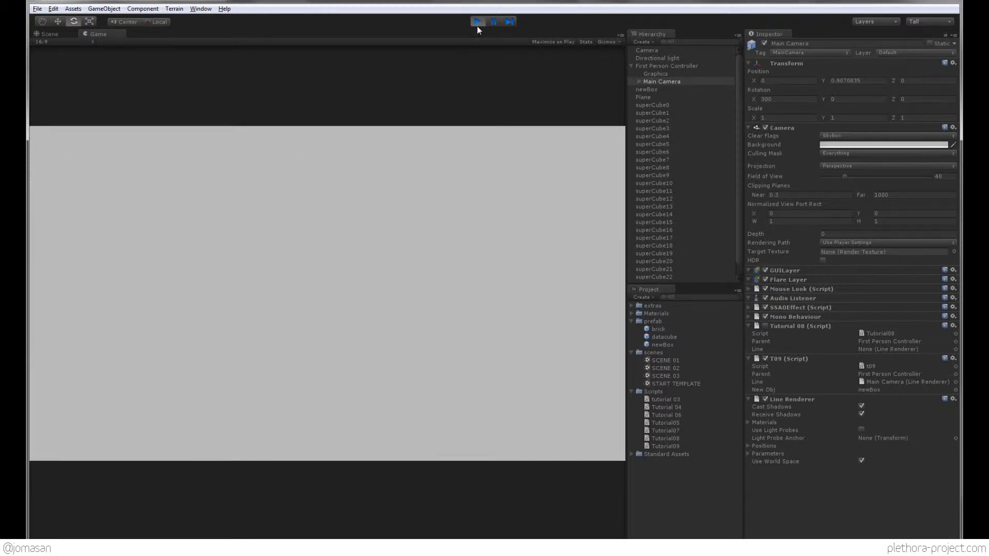
pyautogui.click(477, 25)
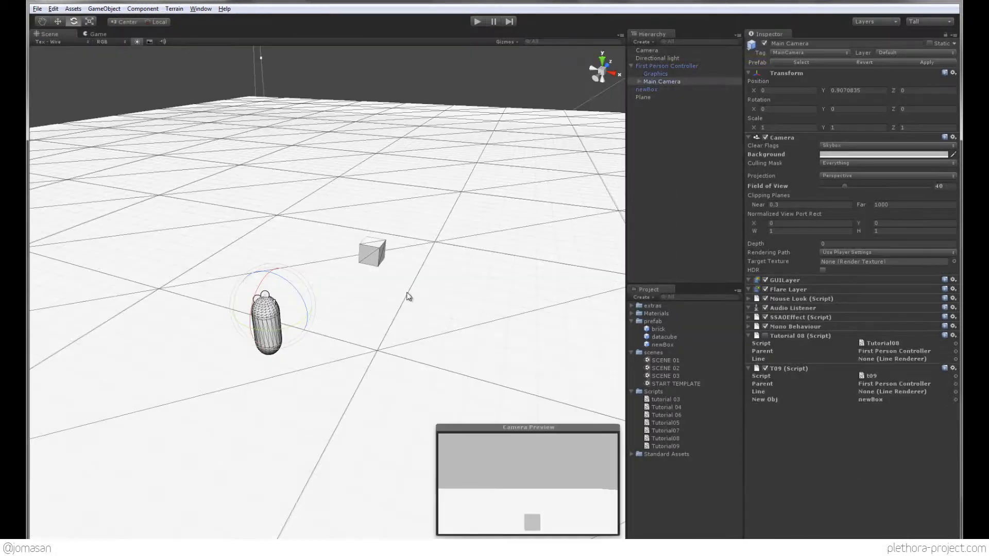
# - Frame the newBox cube and orbit around it, then deselect and switch to Rhinoceros
pyautogui.click(379, 259)
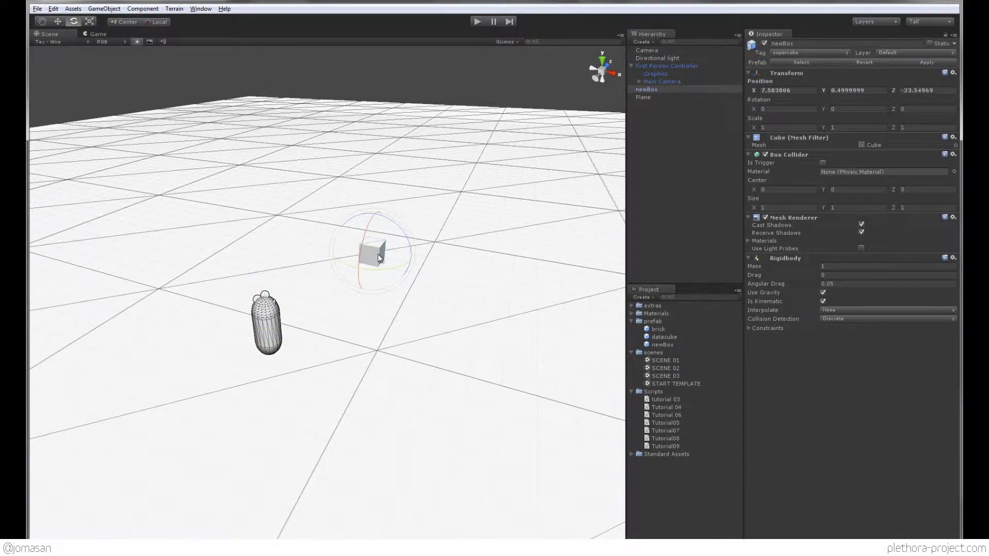
pyautogui.press('f')
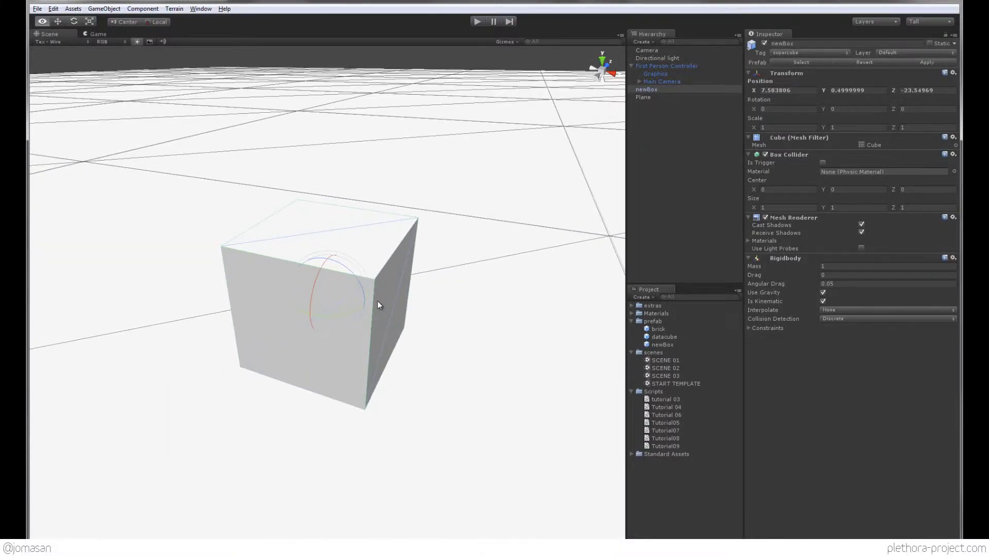
pyautogui.moveTo(378, 307)
pyautogui.keyDown('alt'); pyautogui.mouseDown()
pyautogui.moveTo(125, 269)
pyautogui.moveTo(294, 276)
pyautogui.moveTo(258, 254)
pyautogui.moveTo(263, 267)
pyautogui.moveTo(321, 279)
pyautogui.moveTo(401, 265)
pyautogui.moveTo(470, 285)
pyautogui.moveTo(383, 296)
pyautogui.mouseUp(); pyautogui.keyUp('alt')
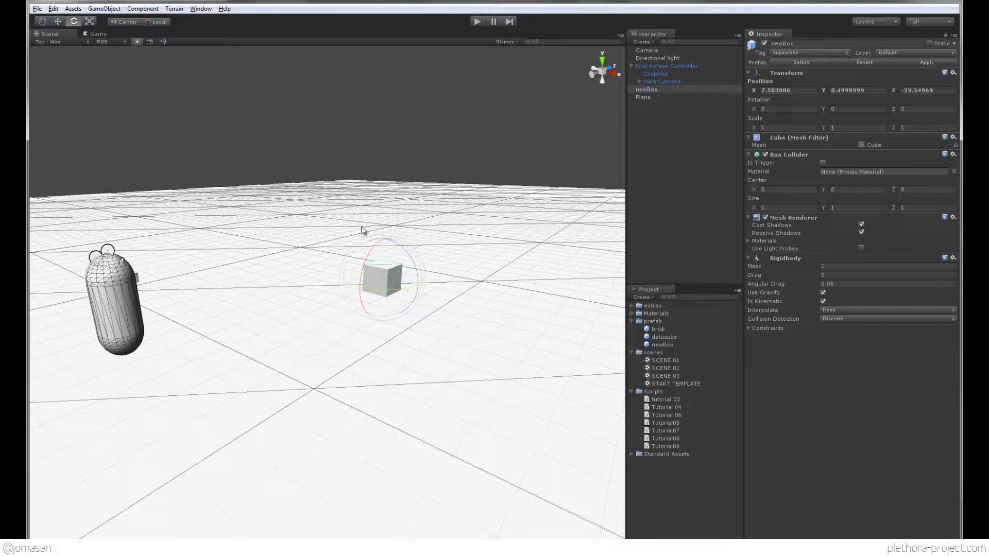
pyautogui.keyDown('alt'); pyautogui.moveTo(362, 230); pyautogui.dragTo(387, 283); pyautogui.keyUp('alt')
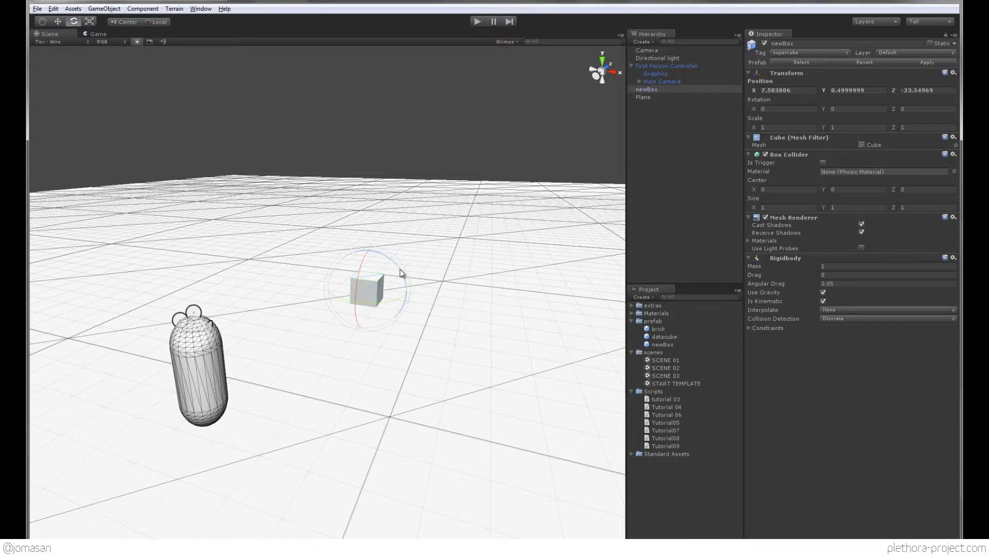
pyautogui.keyDown('alt'); pyautogui.moveTo(400, 274); pyautogui.dragTo(373, 230); pyautogui.keyUp('alt')
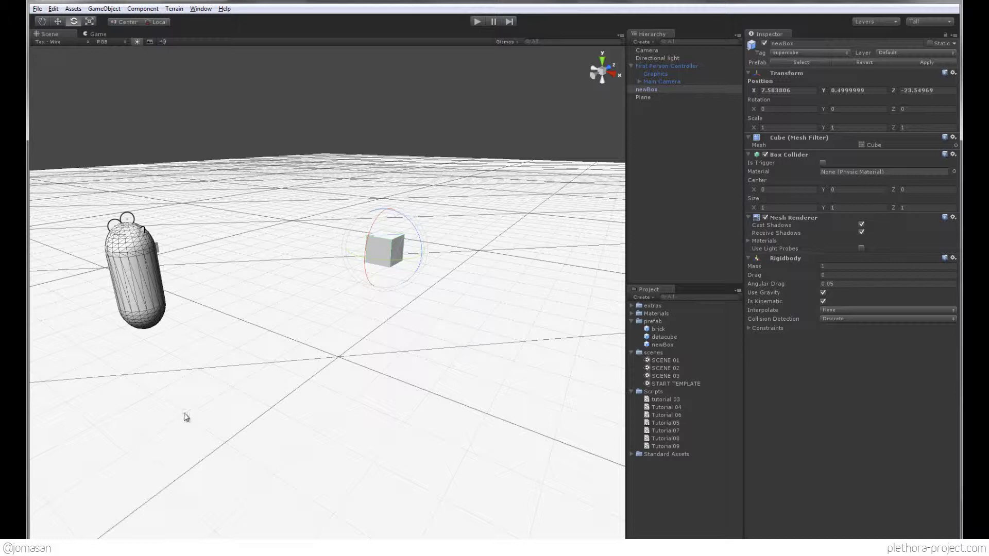
pyautogui.click(381, 155)
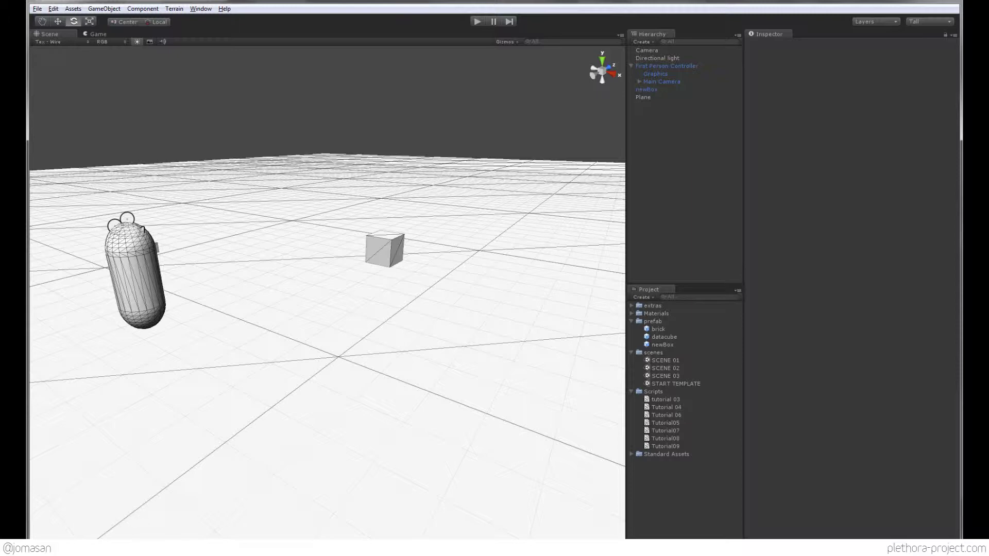
pyautogui.click(128, 502)
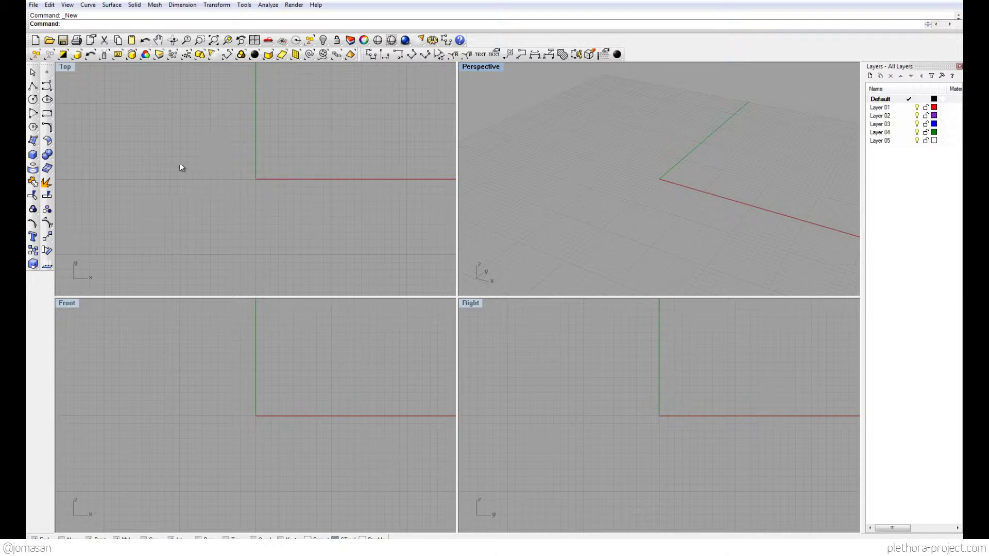
# - Maximize the Top view and draw a horizontal polyline exactly 1 unit long
pyautogui.doubleClick(65, 67)
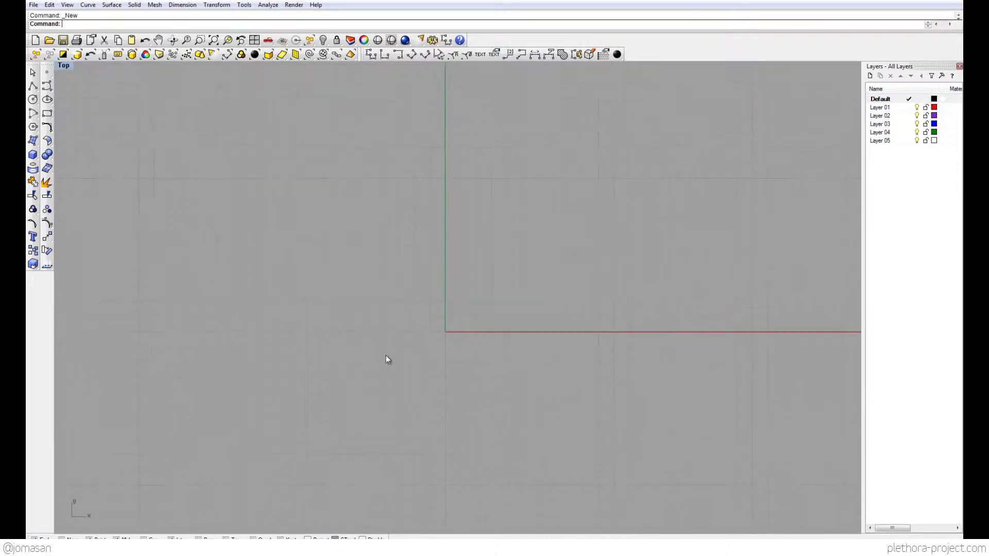
pyautogui.moveTo(416, 352); pyautogui.dragTo(367, 335, button='right')
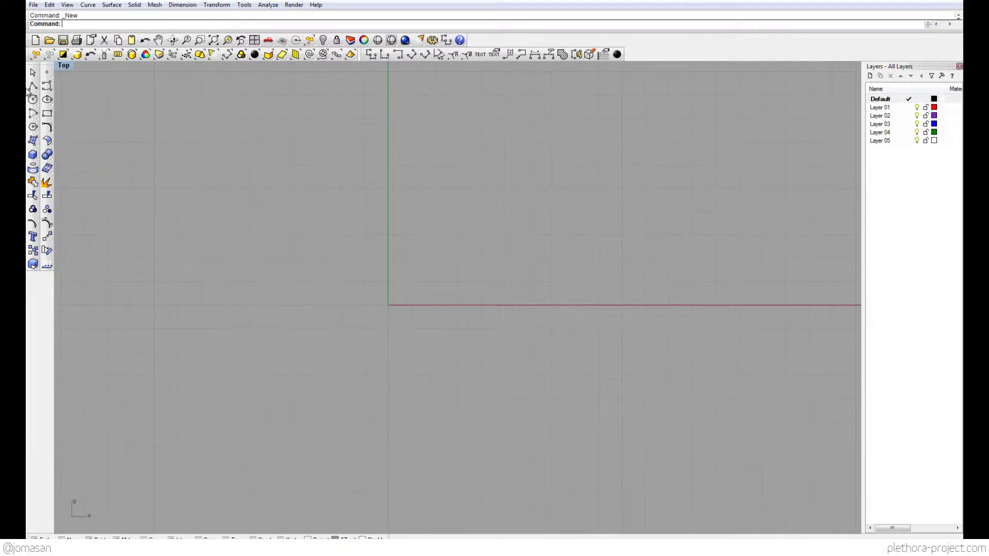
pyautogui.click(32, 86)
pyautogui.click(340, 339)
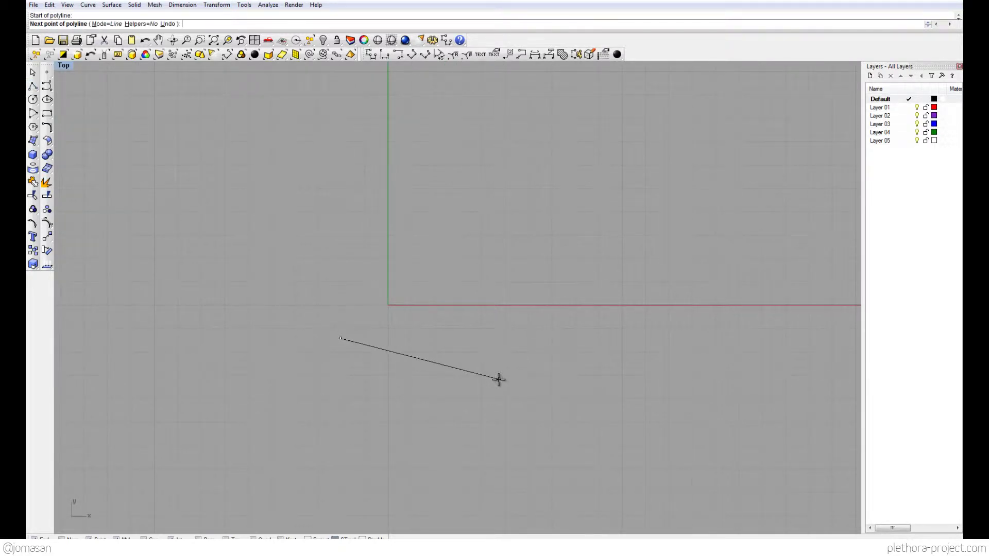
pyautogui.write('1')
pyautogui.press('Return')
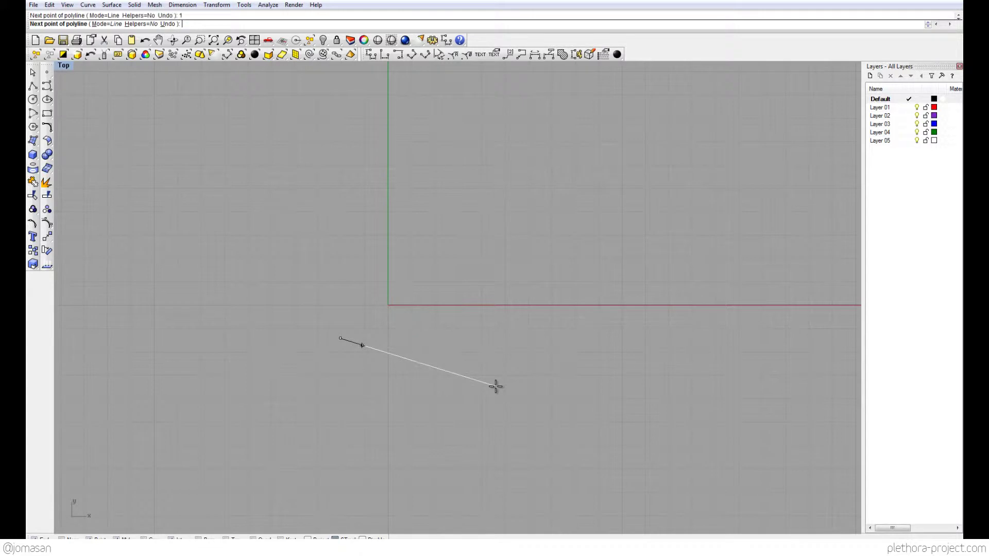
pyautogui.click(394, 347)
pyautogui.press('Return')
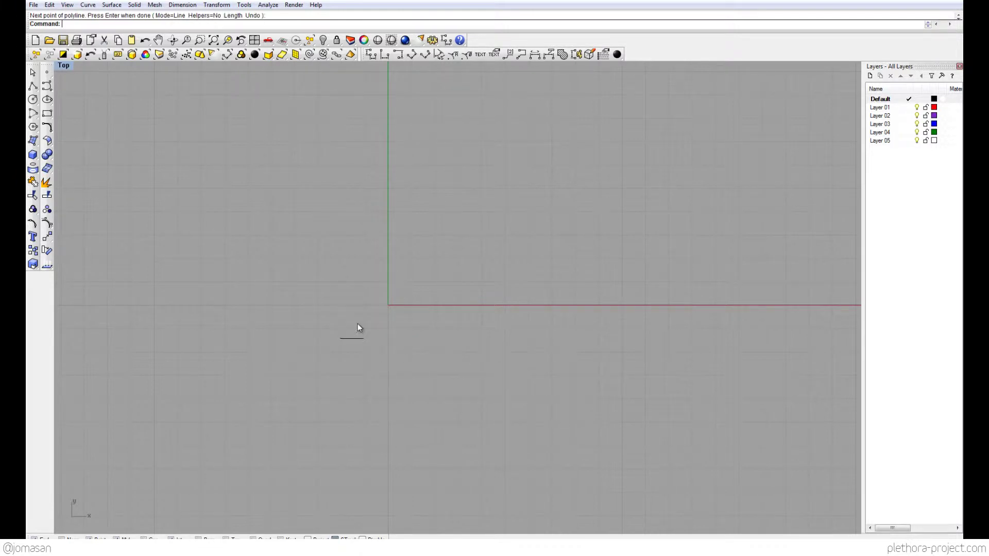
pyautogui.scroll(8, 358, 324)
# - Select all and move the line from its left end to a spot below the origin
pyautogui.hotkey('ctrl', 'a')
pyautogui.write('m')
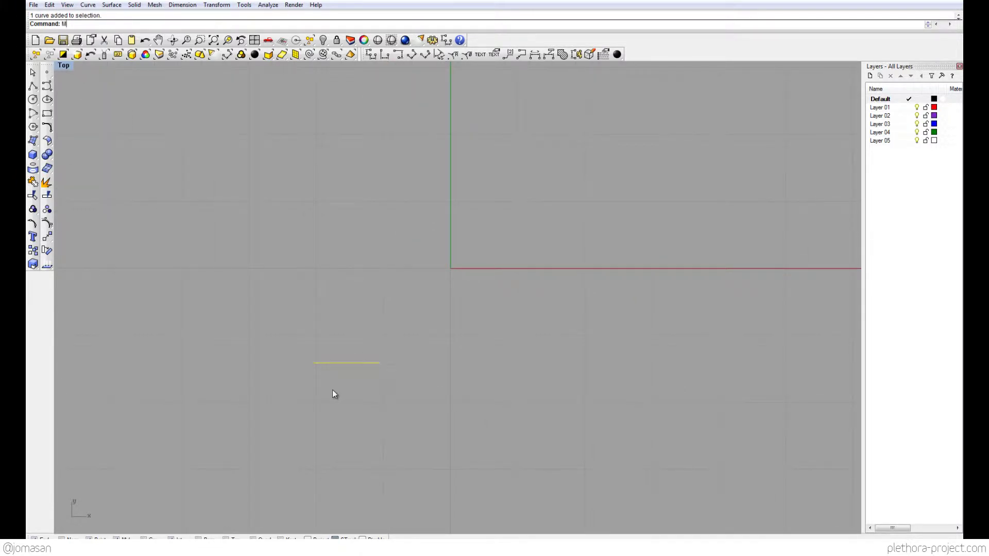
pyautogui.press('Return')
pyautogui.click(312, 363)
pyautogui.click(404, 324)
pyautogui.scroll(5, 374, 324)
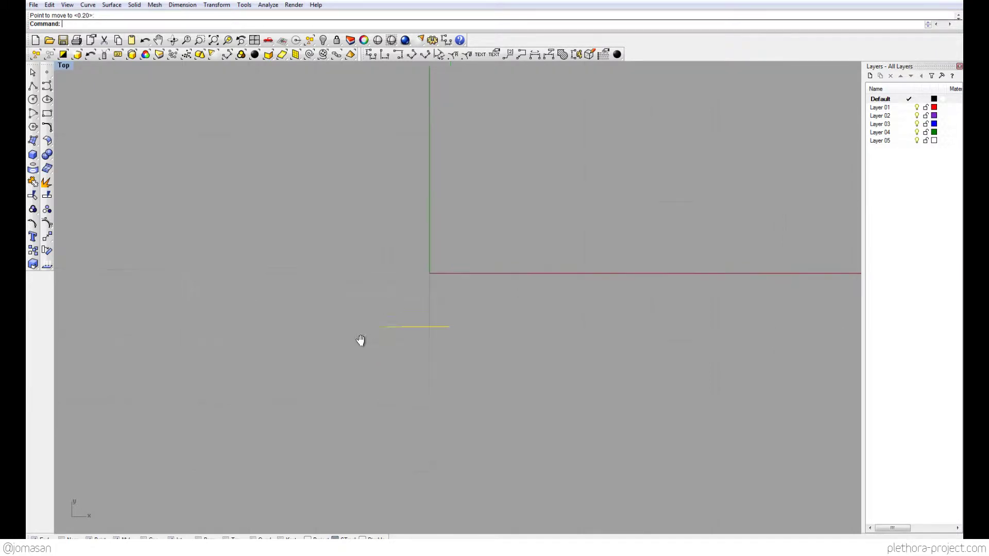
pyautogui.scroll(2, 355, 347)
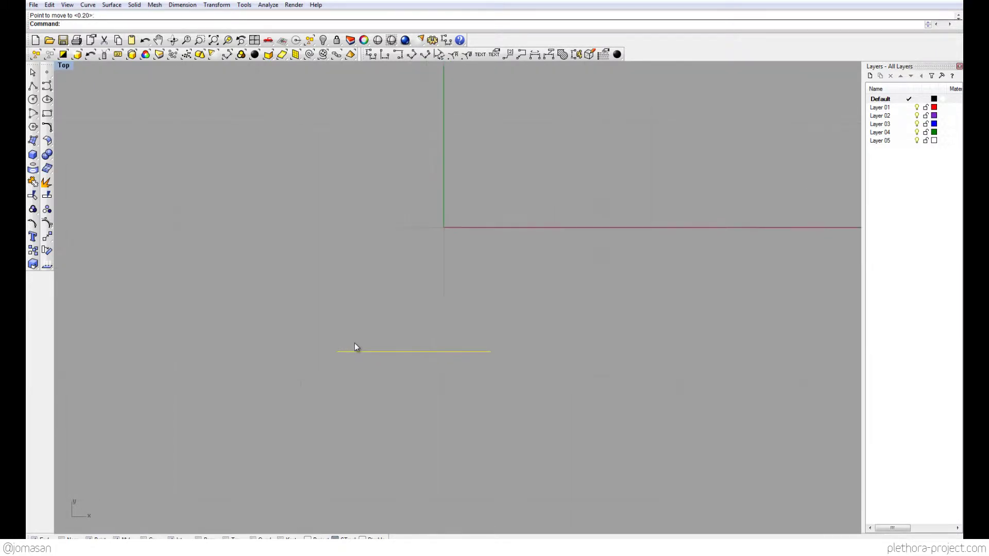
# - Rotate the line 60° about its left end, then undo that rotation
pyautogui.write('Rotate')
pyautogui.press('Return')
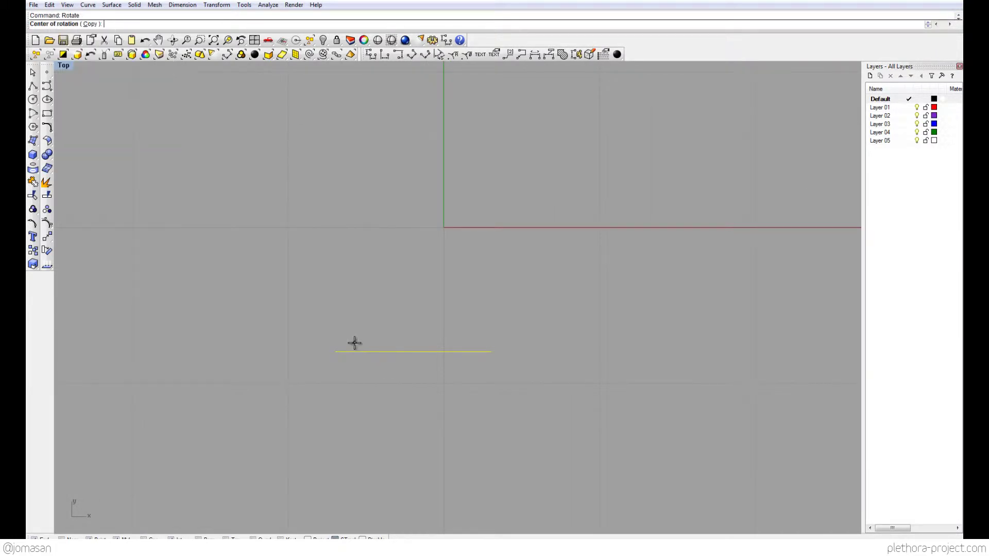
pyautogui.click(336, 352)
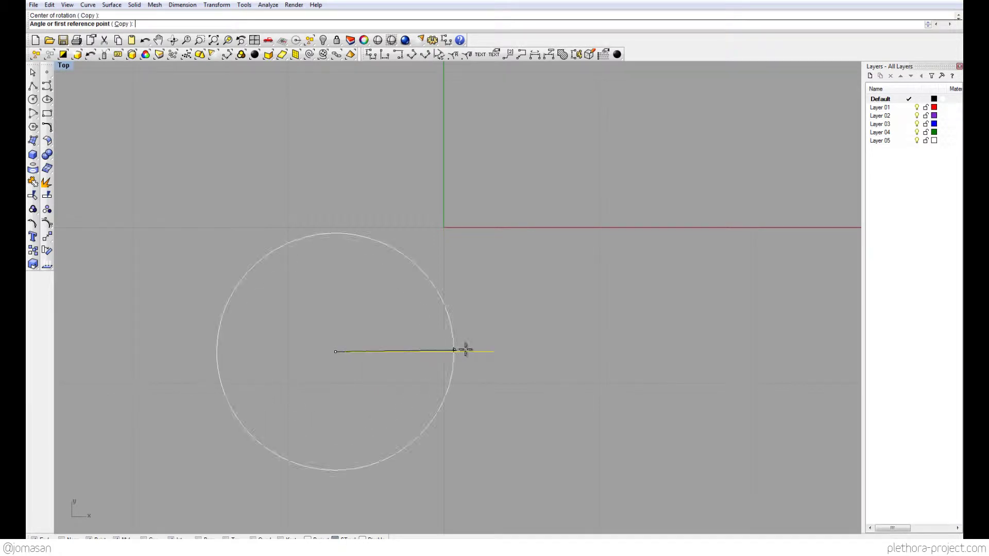
pyautogui.click(492, 351)
pyautogui.write('60')
pyautogui.press('Return')
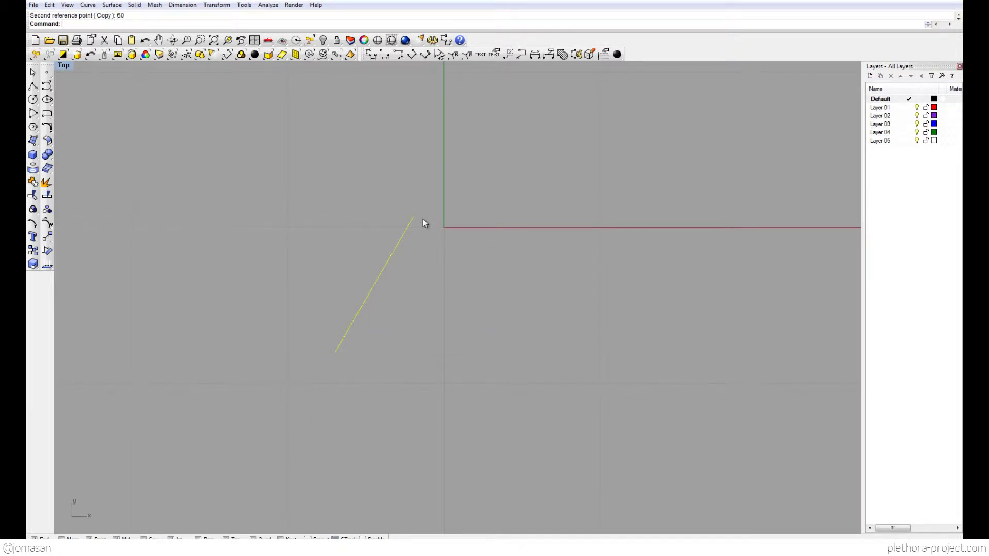
pyautogui.hotkey('ctrl', 'z')
# - Rotate a copy of the base line 60° about its left end to form the second side
pyautogui.press('Return')
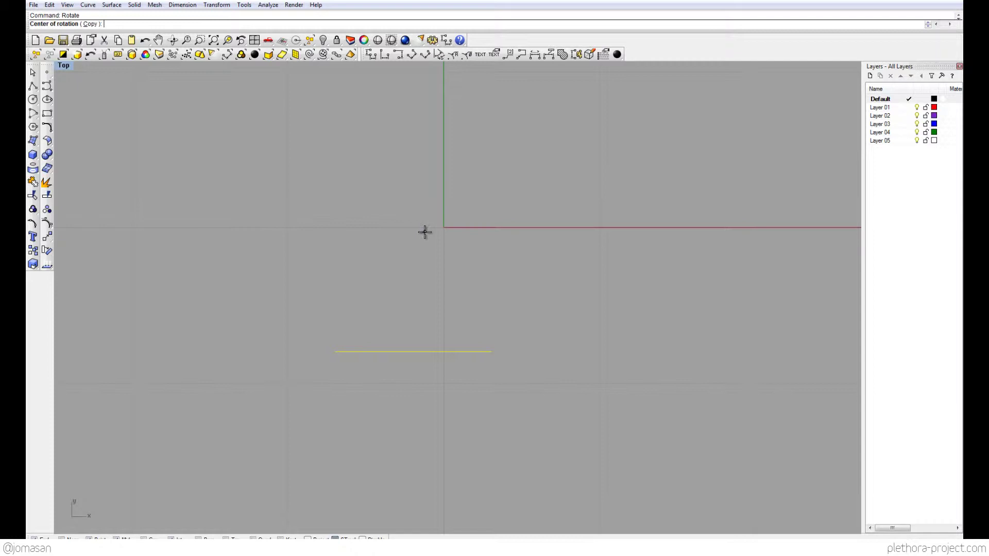
pyautogui.click(90, 23)
pyautogui.click(336, 352)
pyautogui.click(491, 351)
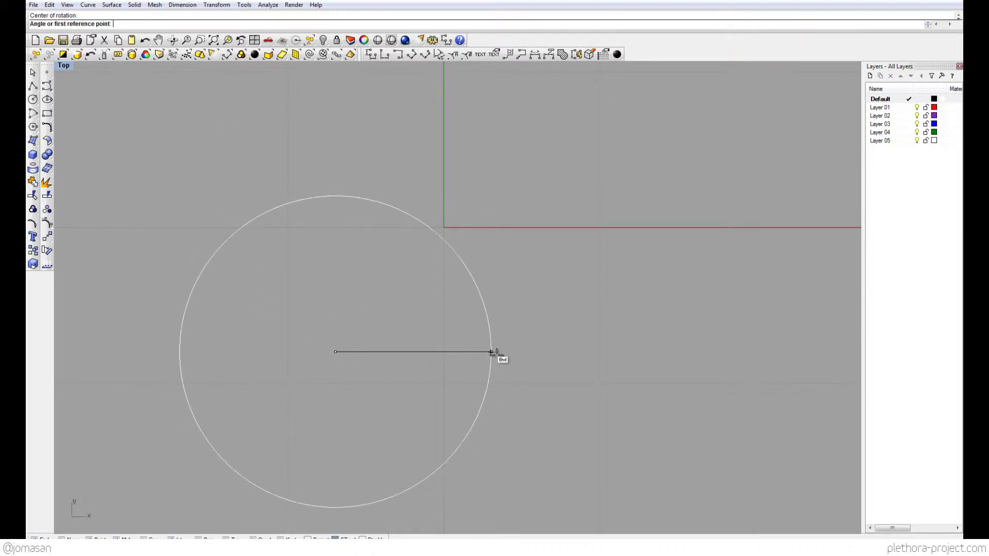
pyautogui.write('60')
pyautogui.press('Return')
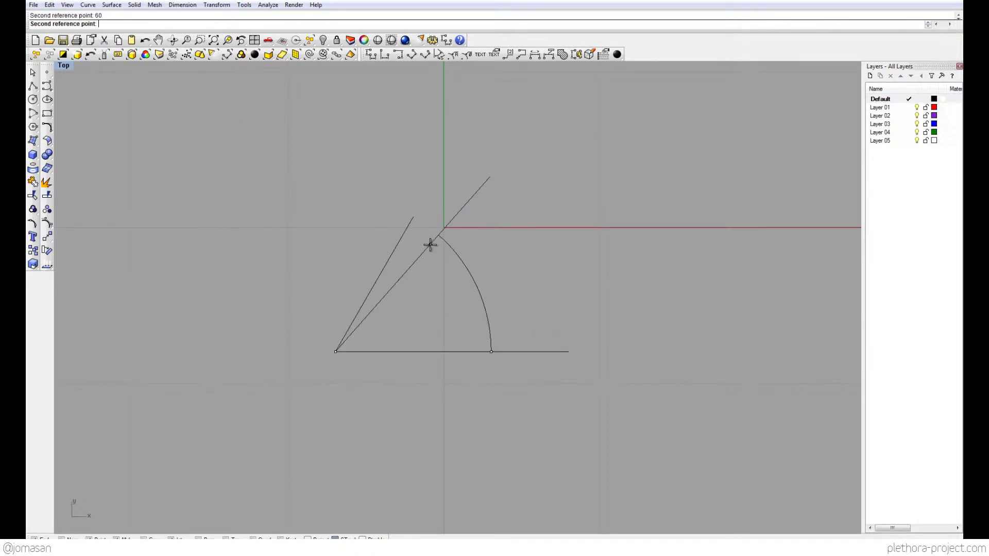
pyautogui.press('Return')
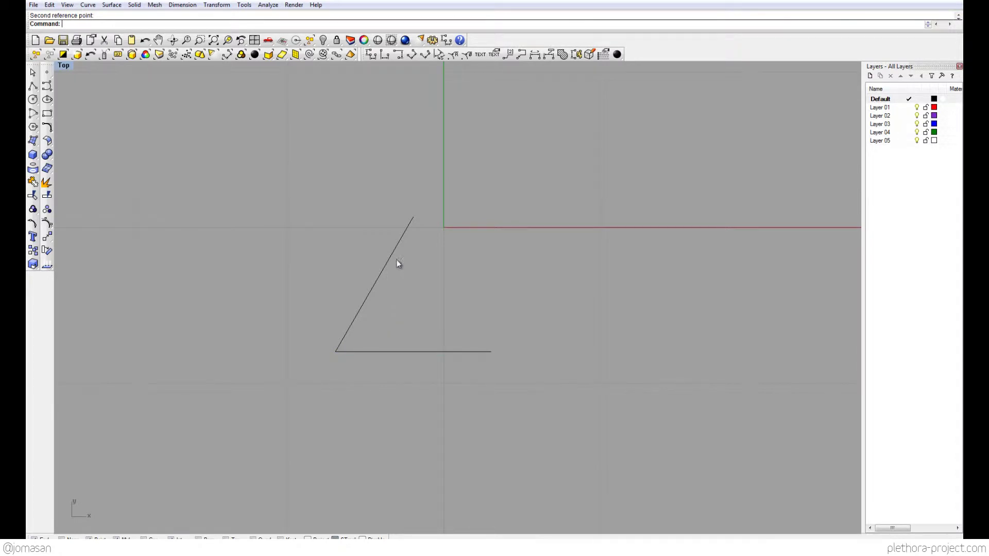
# - Rotate a copy of the slanted edge about the top vertex to close the triangle
pyautogui.click(397, 259)
pyautogui.press('Return')
pyautogui.click(413, 218)
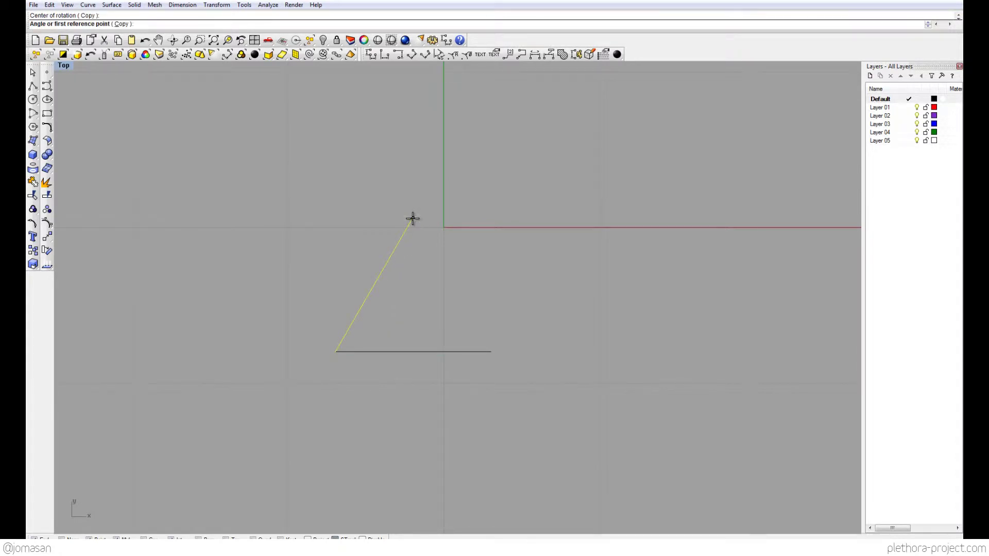
pyautogui.press('Escape')
pyautogui.press('Return')
pyautogui.write('c')
pyautogui.press('Return')
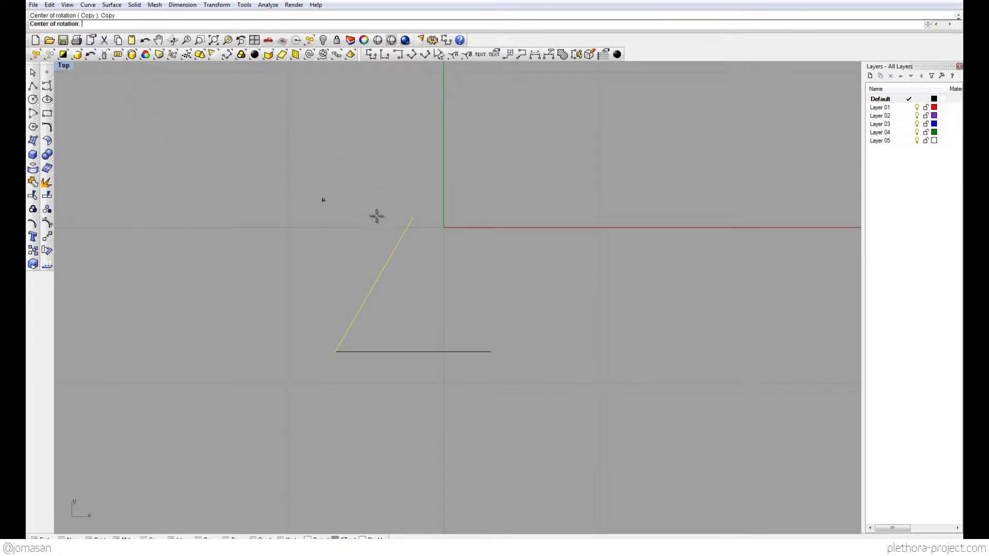
pyautogui.click(413, 217)
pyautogui.click(336, 351)
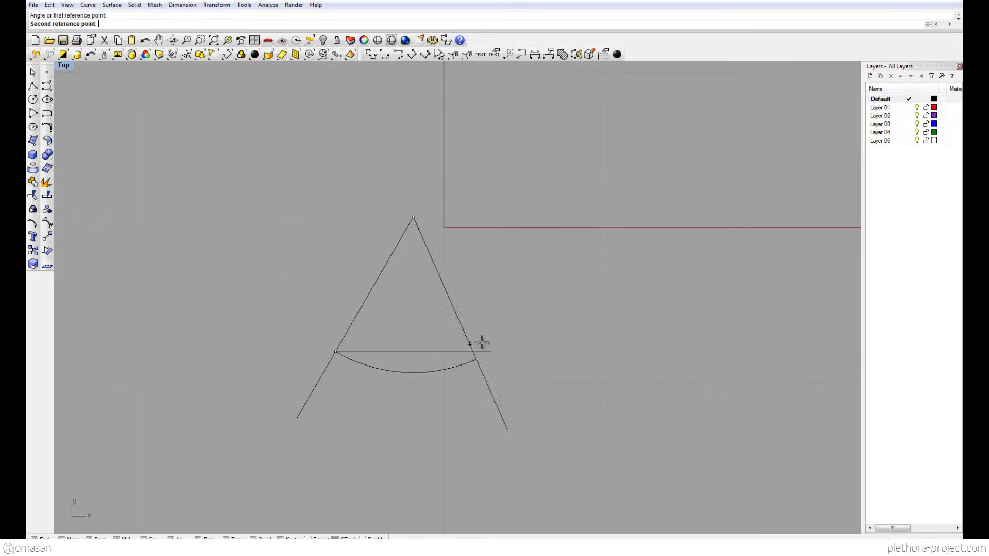
pyautogui.click(489, 352)
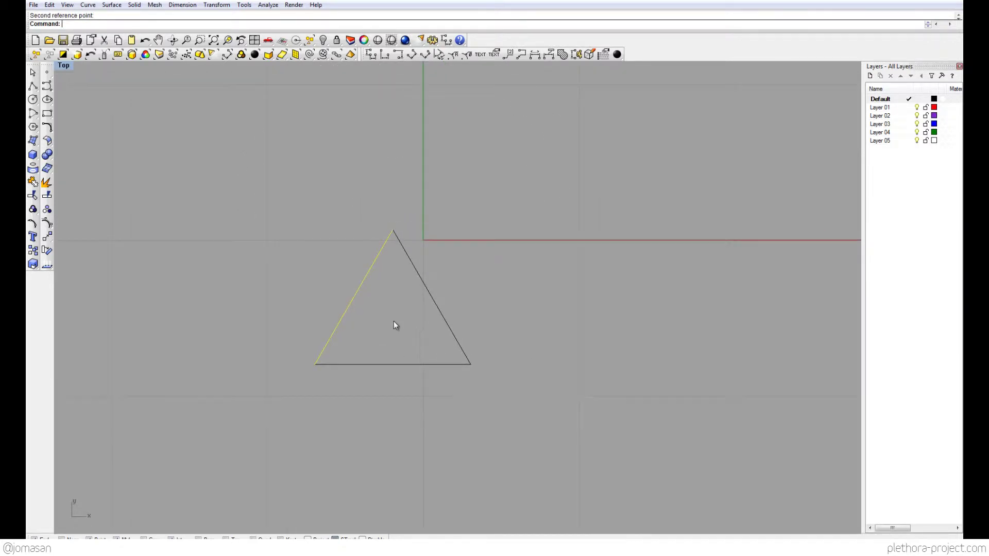
pyautogui.press('Escape')
# - Draw three lines from each corner to the opposite side's midpoint, then window-select everything
pyautogui.click(33, 86)
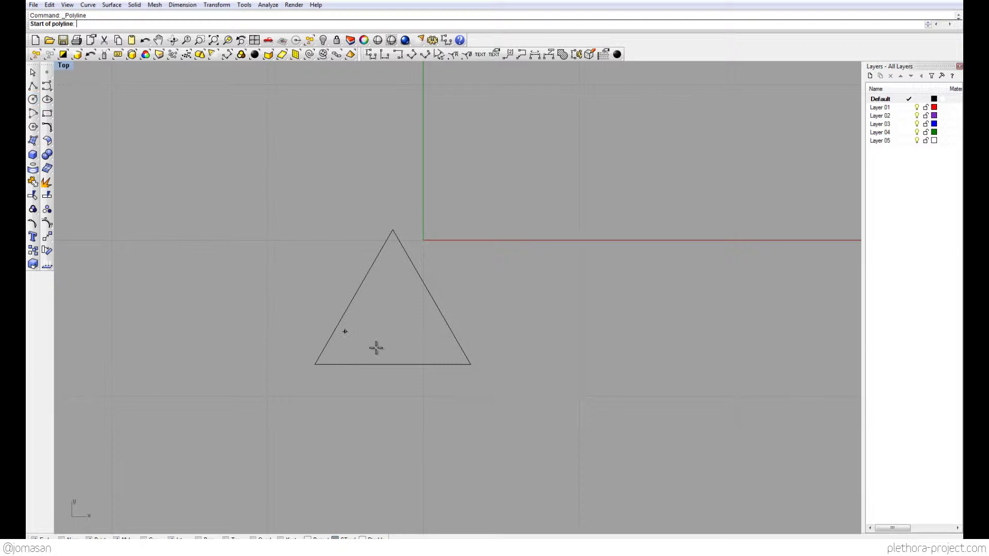
pyautogui.click(471, 365)
pyautogui.click(354, 298)
pyautogui.press('Return')
pyautogui.press('Return')
pyautogui.click(390, 232)
pyautogui.click(393, 364)
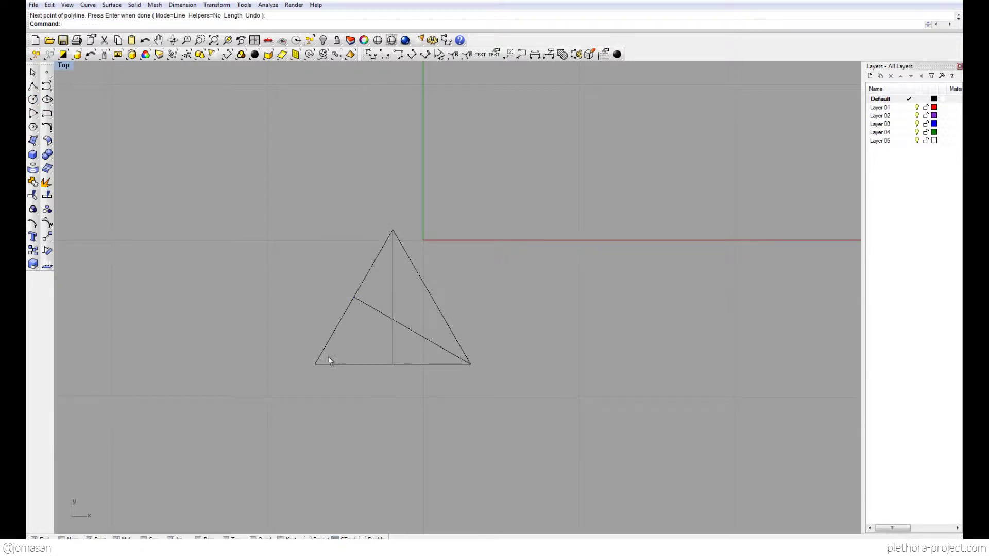
pyautogui.press('Return')
pyautogui.click(316, 364)
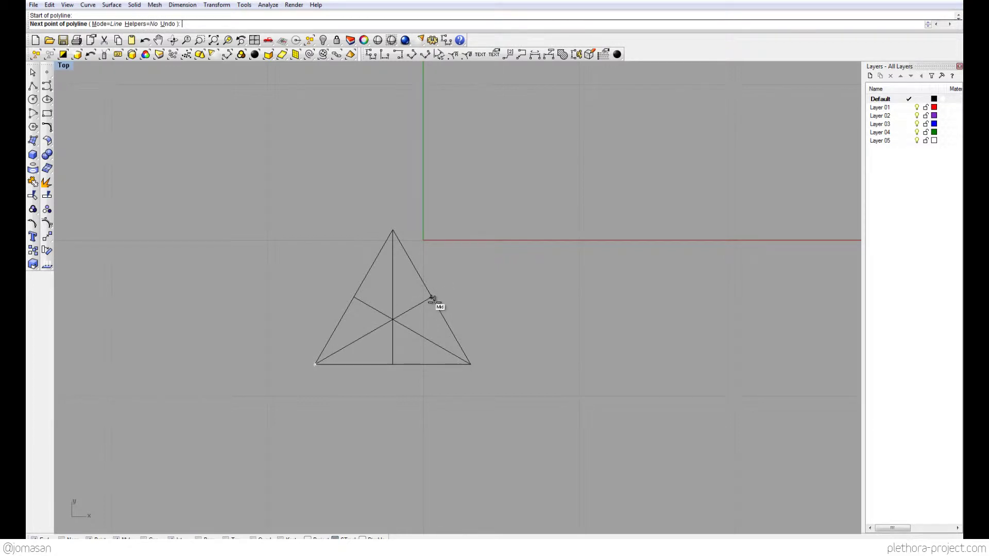
pyautogui.click(432, 298)
pyautogui.press('Return')
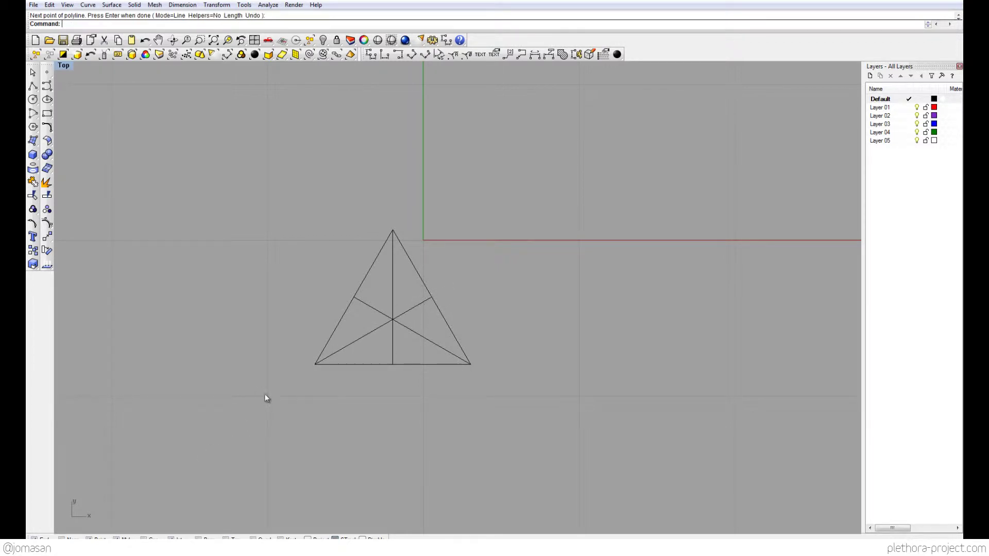
pyautogui.scroll(4, 356, 339)
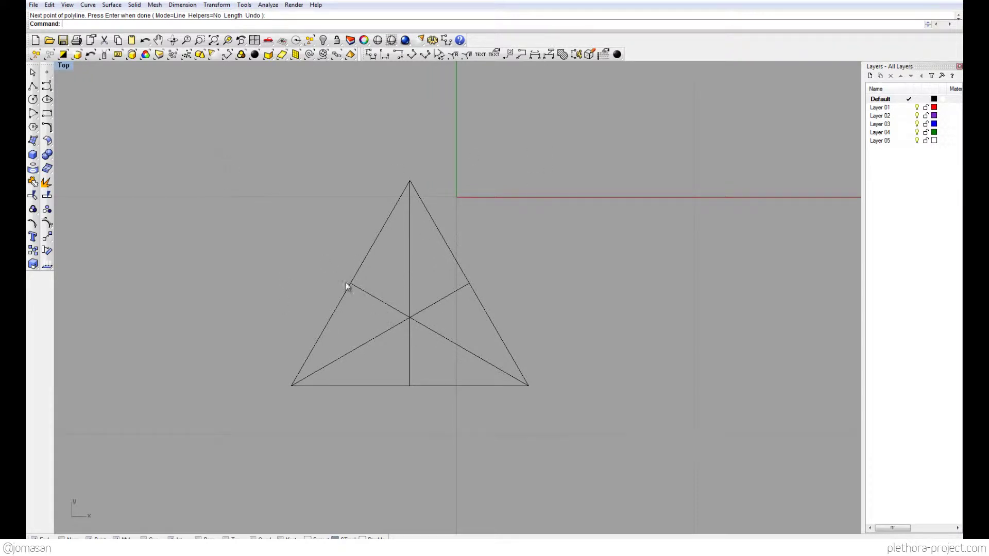
pyautogui.moveTo(215, 154); pyautogui.dragTo(621, 469)
# - Move the selected triangle from its centre point to 0,0,0
pyautogui.write('M')
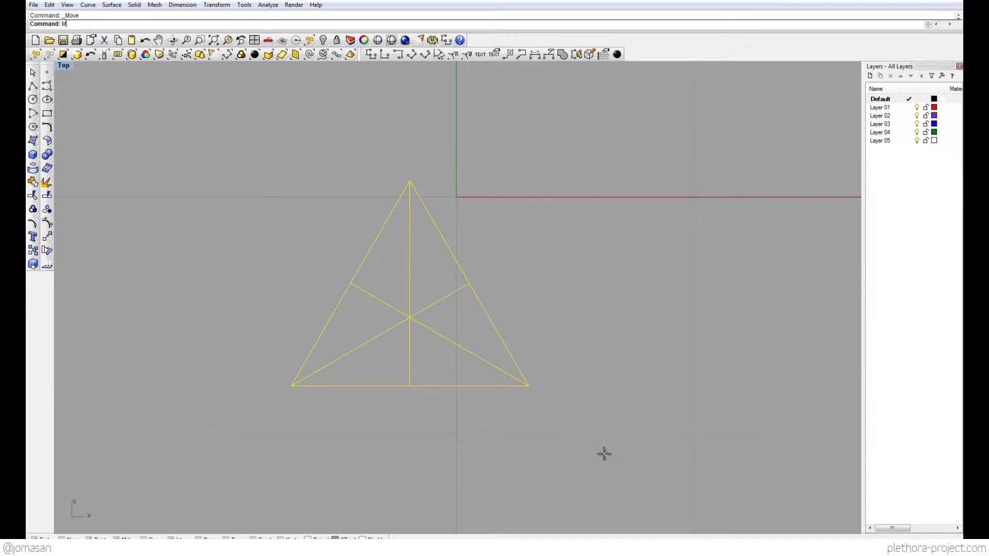
pyautogui.press('Return')
pyautogui.click(410, 318)
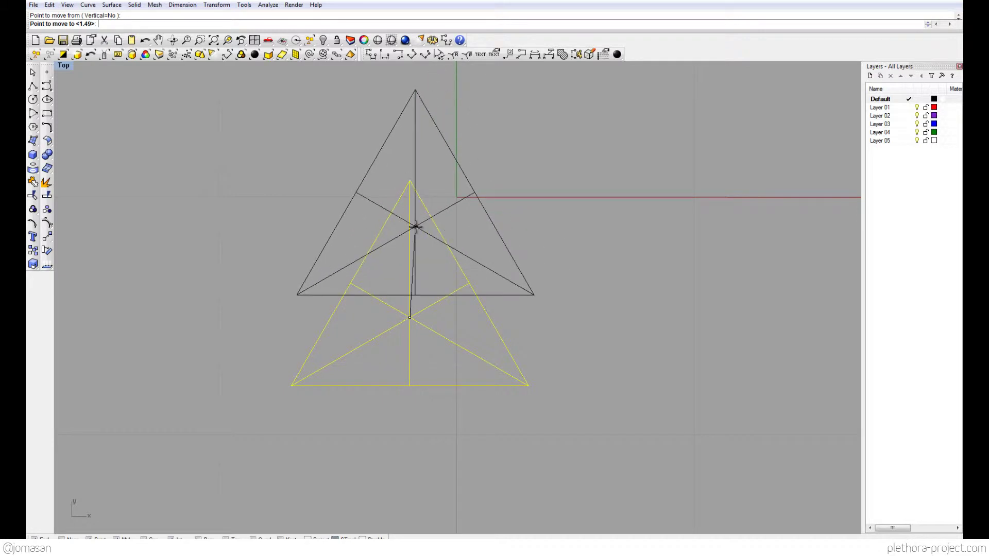
pyautogui.write('0,0,0')
pyautogui.press('Return')
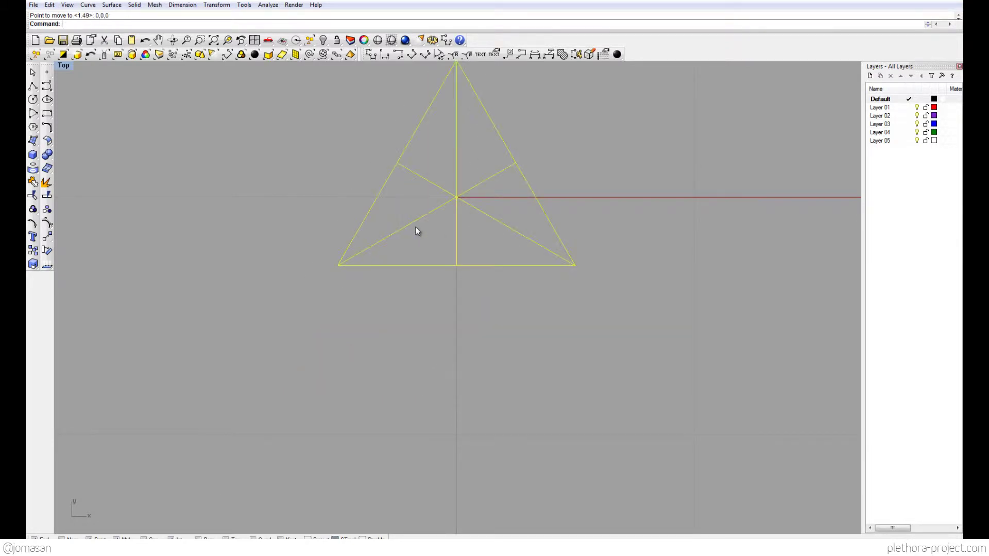
pyautogui.scroll(-2, 378, 342)
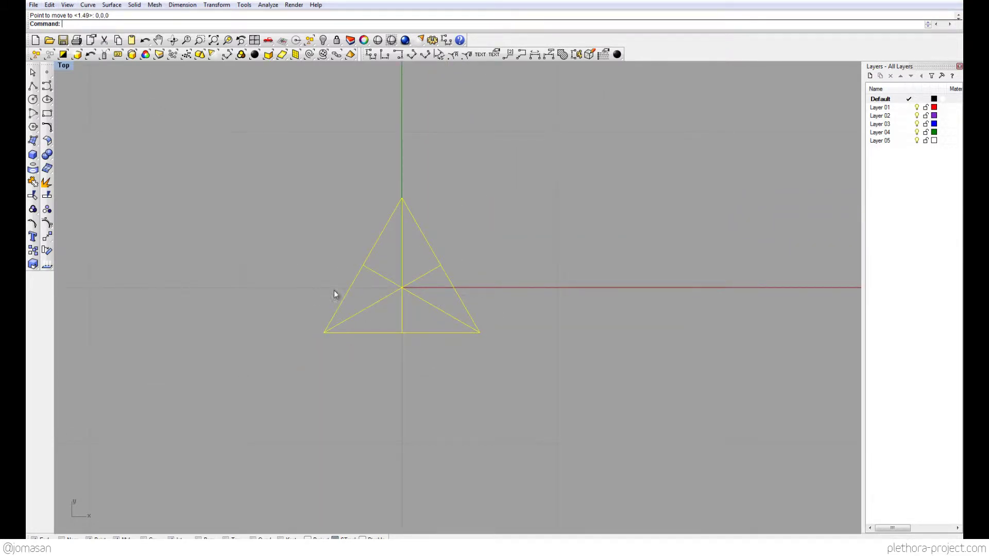
pyautogui.scroll(2, 372, 304)
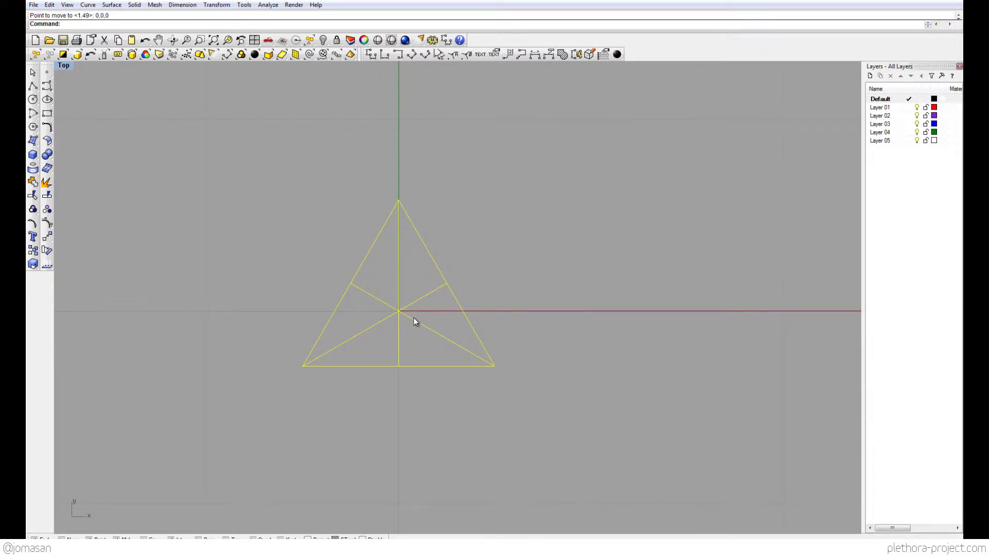
pyautogui.moveTo(407, 315); pyautogui.dragTo(339, 300, button='right')
pyautogui.press('Escape')
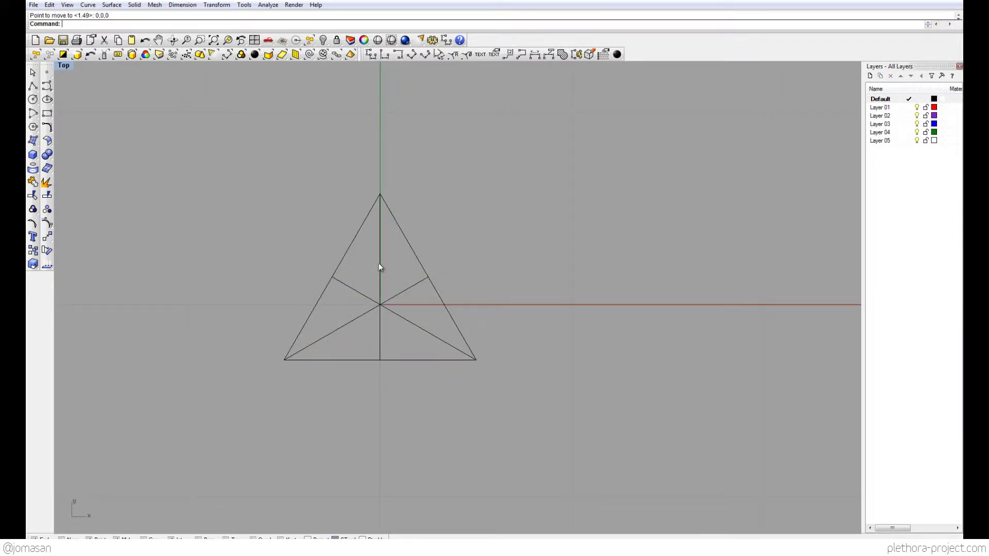
# - Draw a 1-unit polyline straight down from the triangle's apex
pyautogui.click(33, 86)
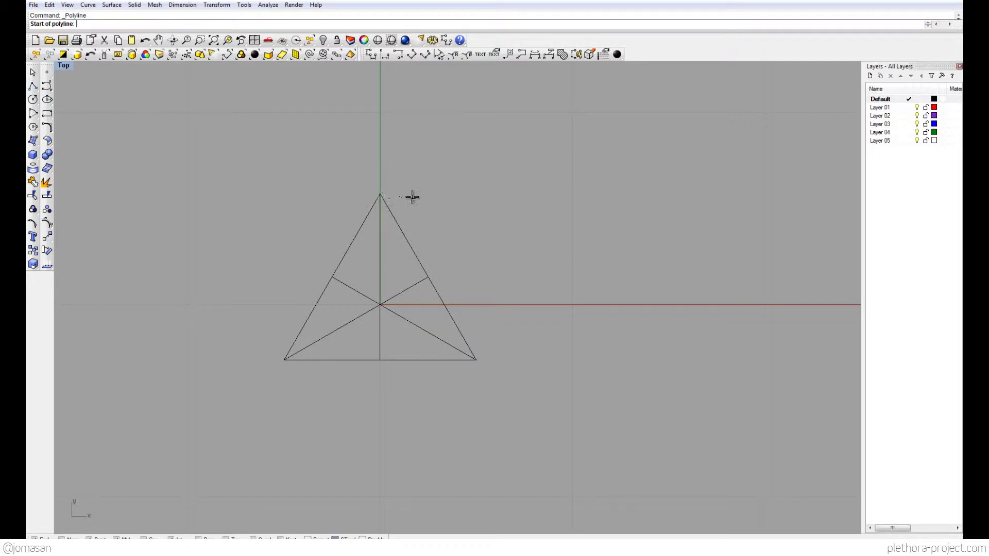
pyautogui.click(380, 194)
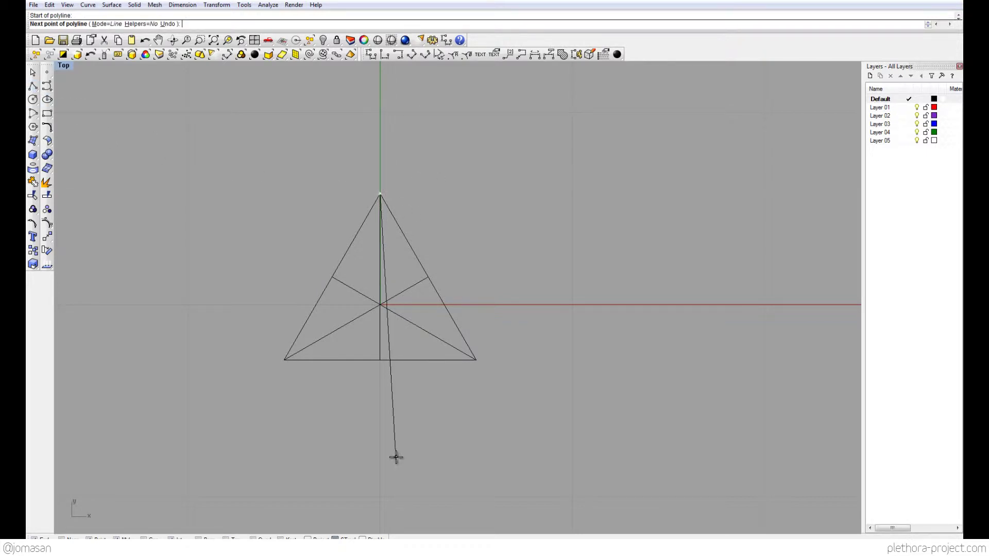
pyautogui.write('1')
pyautogui.press('Return')
pyautogui.click(396, 456)
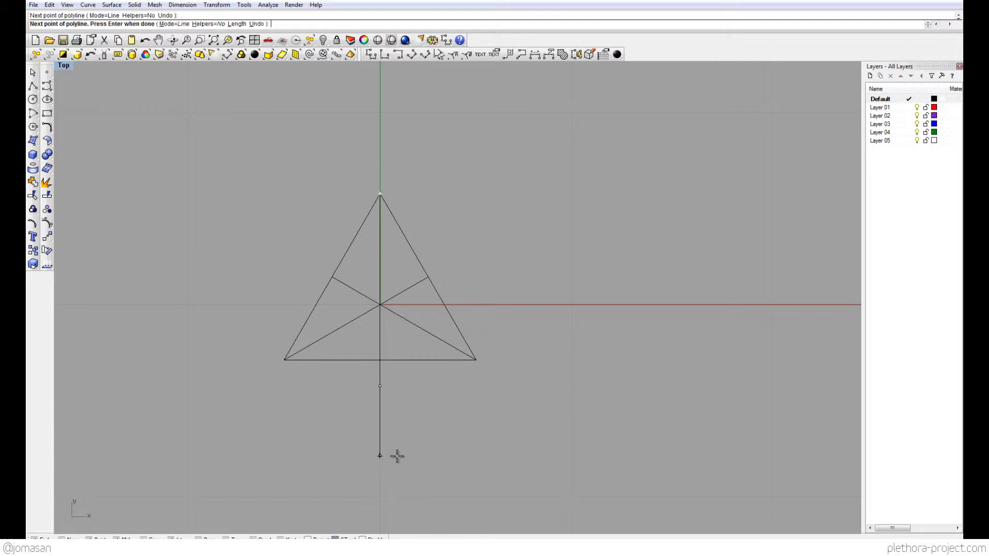
pyautogui.press('Return')
# - Select the vertical line, restore the four-view layout, and Zoom Selected in Perspective
pyautogui.click(379, 382)
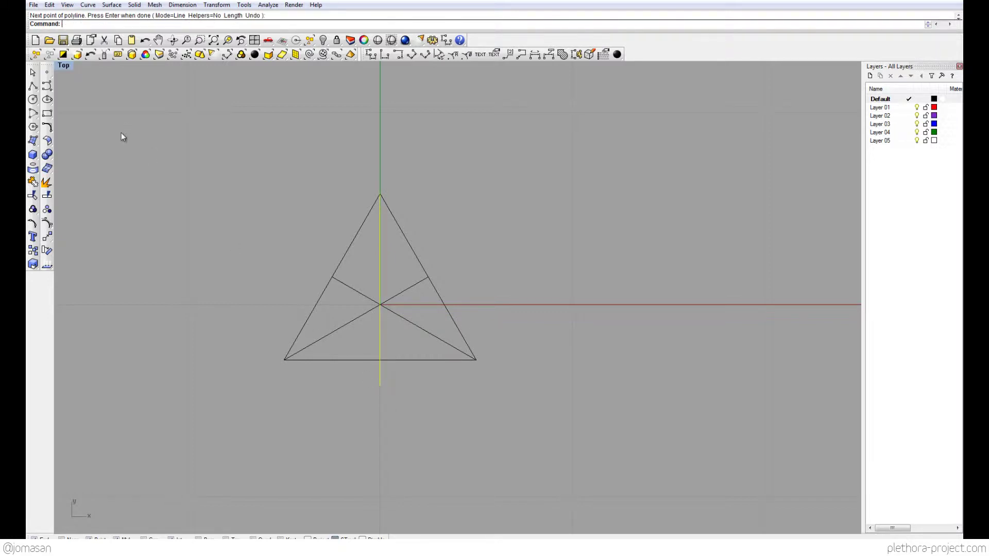
pyautogui.doubleClick(67, 66)
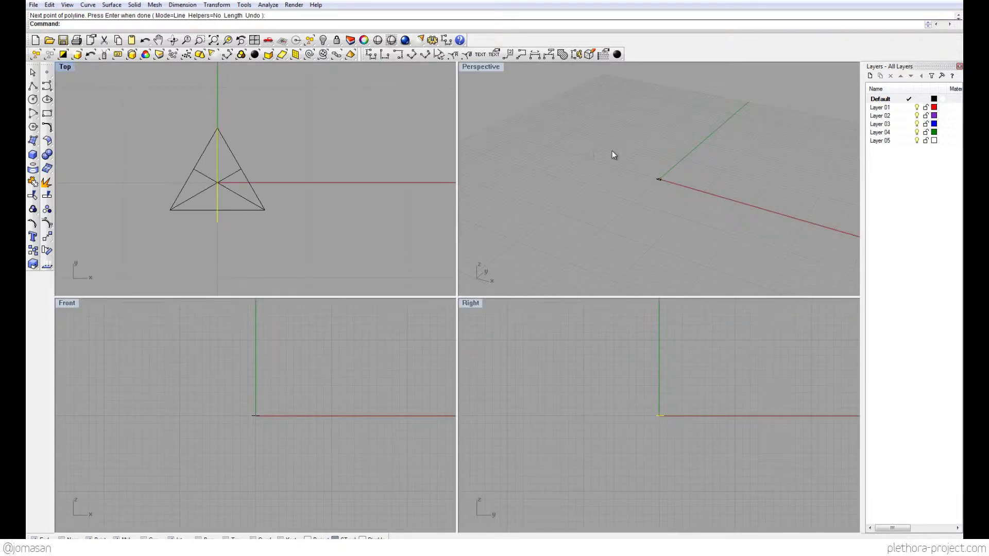
pyautogui.keyDown('shift'); pyautogui.moveTo(614, 160); pyautogui.dragTo(636, 190, button='right'); pyautogui.keyUp('shift')
pyautogui.write('Z')
pyautogui.press('Return')
pyautogui.write('s')
pyautogui.press('Return')
# - Centre the triangle edge in the Right view and orbit Perspective to a higher angle
pyautogui.moveTo(587, 380); pyautogui.dragTo(555, 391, button='right')
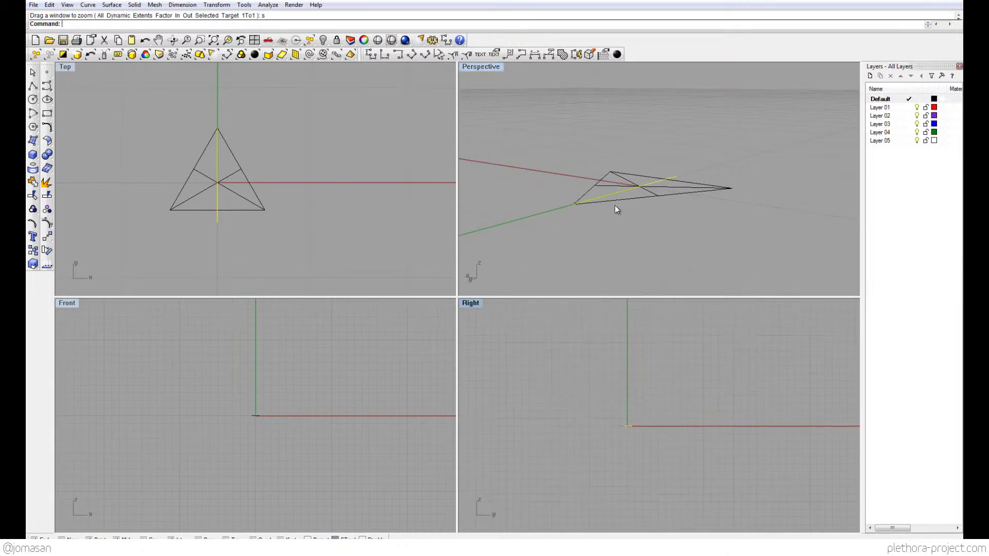
pyautogui.moveTo(614, 205); pyautogui.dragTo(567, 234, button='right')
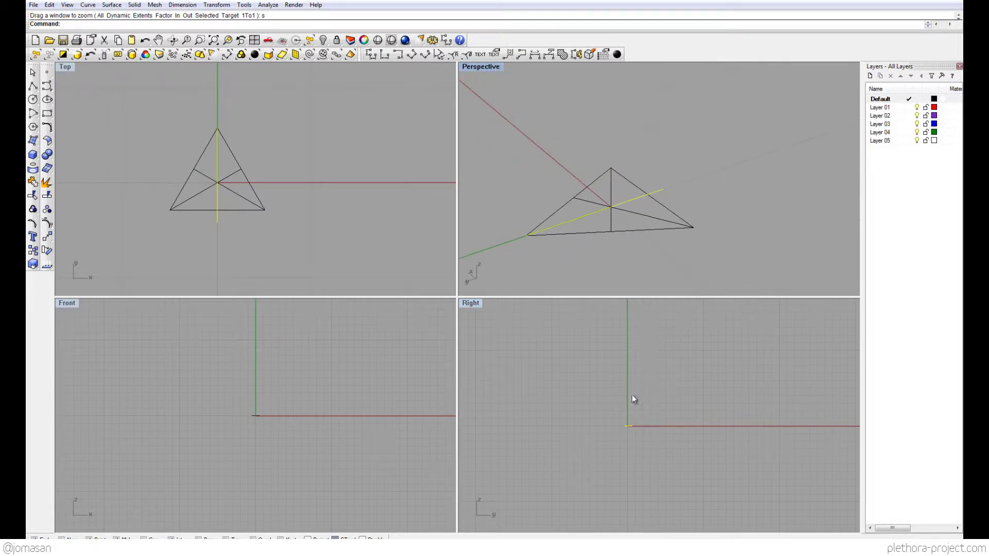
pyautogui.moveTo(634, 400); pyautogui.dragTo(601, 450, button='right')
pyautogui.scroll(5, 601, 451)
pyautogui.moveTo(592, 416); pyautogui.dragTo(591, 410, button='right')
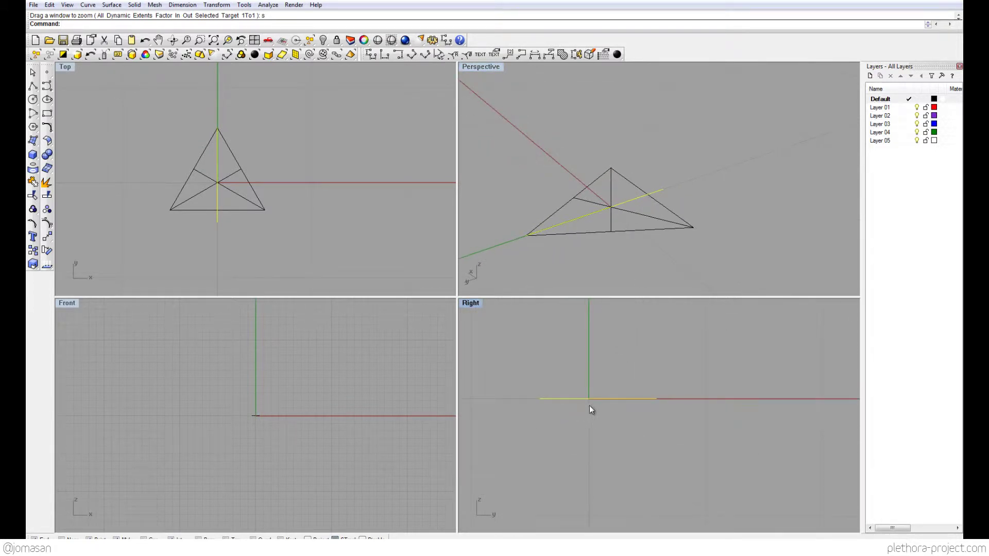
pyautogui.moveTo(605, 342); pyautogui.dragTo(601, 382, button='right')
pyautogui.scroll(-2, 601, 382)
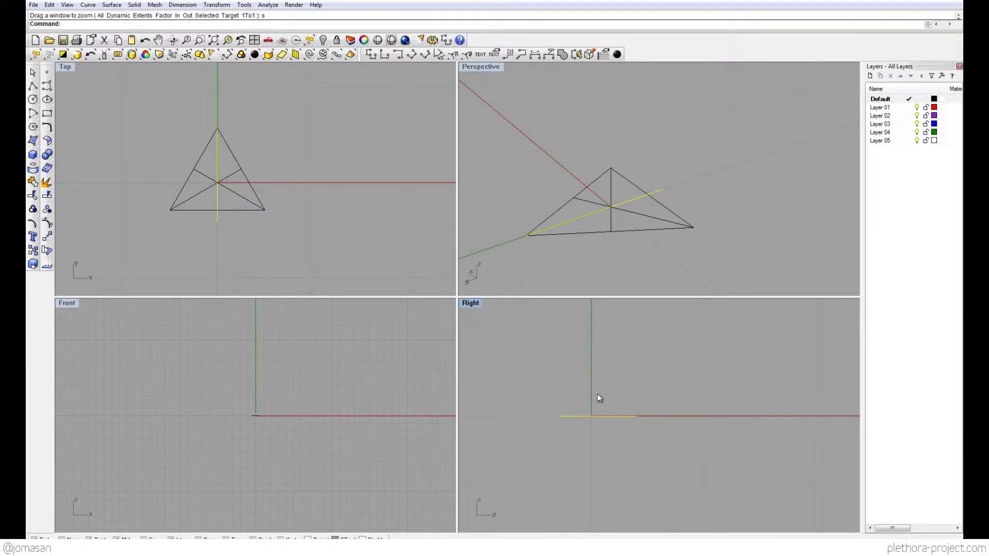
# - Start and cancel a Radius measurement, then pan and zoom the Front view onto the origin
pyautogui.write('Radius')
pyautogui.press('Return')
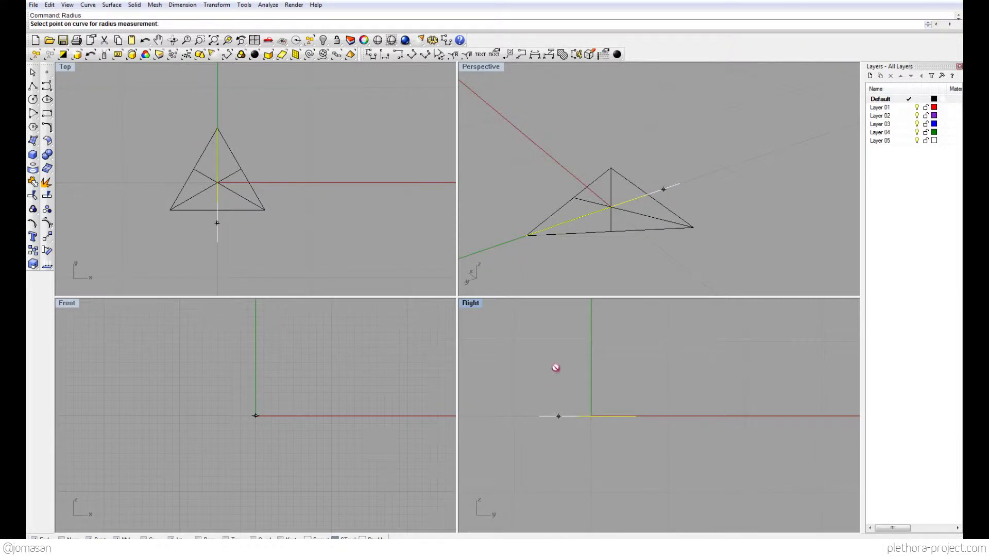
pyautogui.press('Escape')
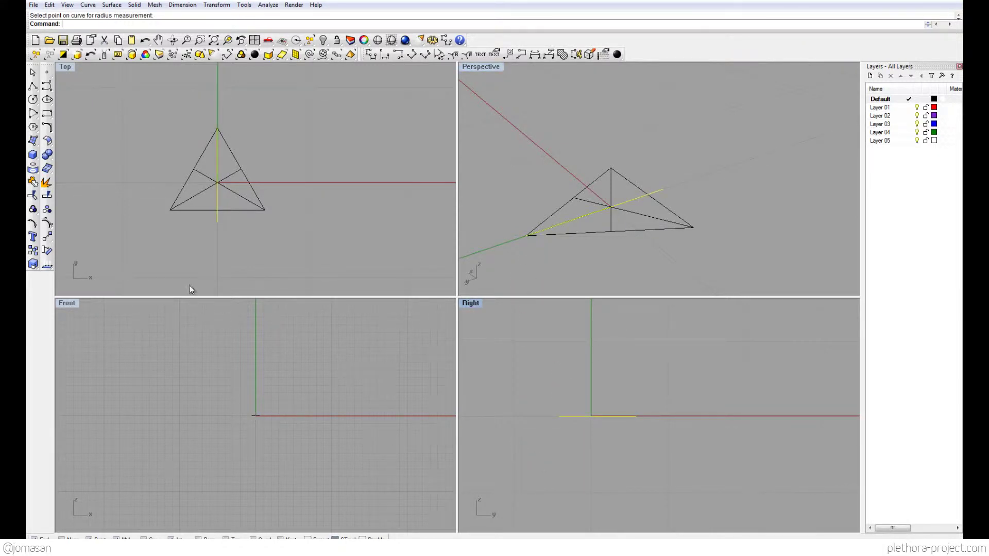
pyautogui.moveTo(272, 413); pyautogui.dragTo(265, 401, button='right')
pyautogui.scroll(3, 261, 403)
pyautogui.scroll(5, 263, 402)
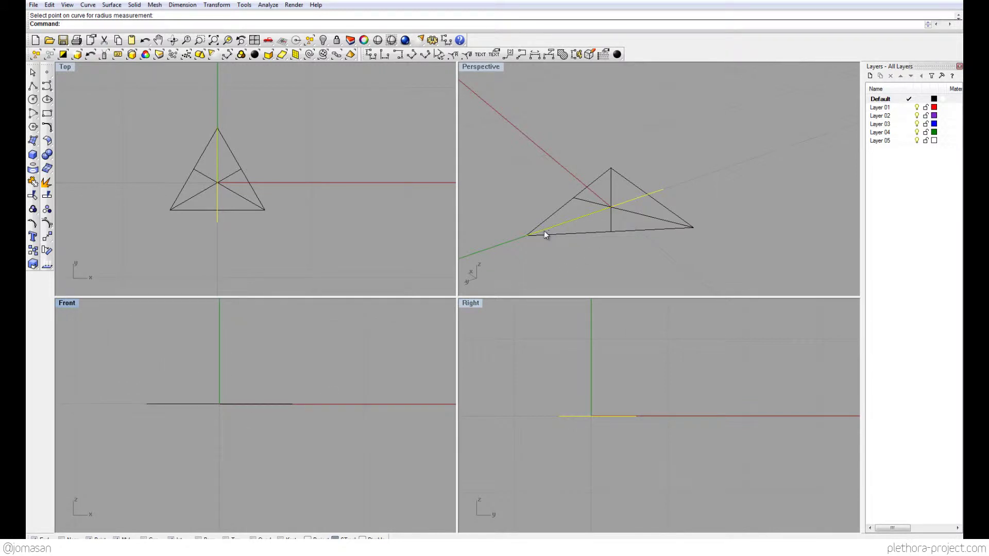
# - Draw a polyline from the triangle's centre straight up along the Z axis
pyautogui.click(32, 86)
pyautogui.click(611, 206)
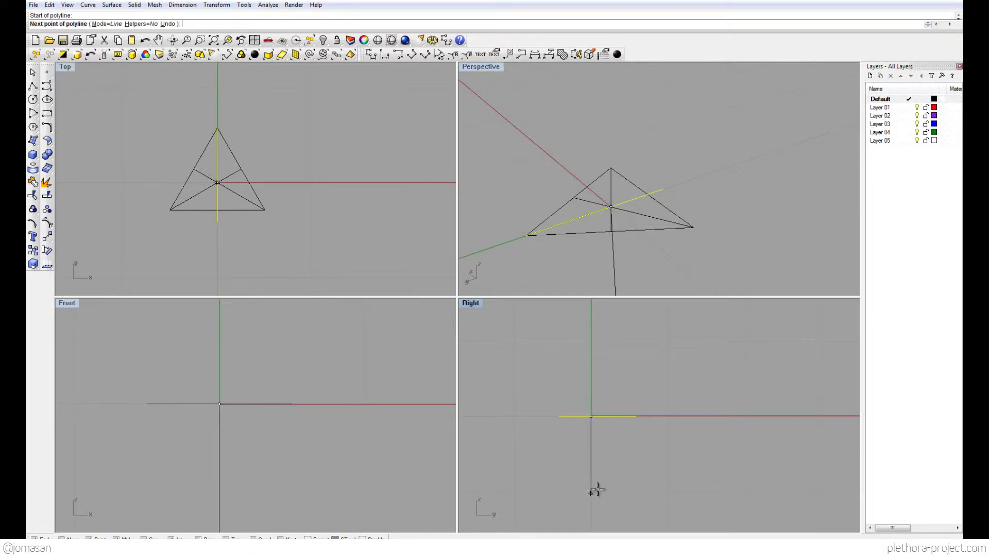
pyautogui.click(587, 342)
pyautogui.press('Return')
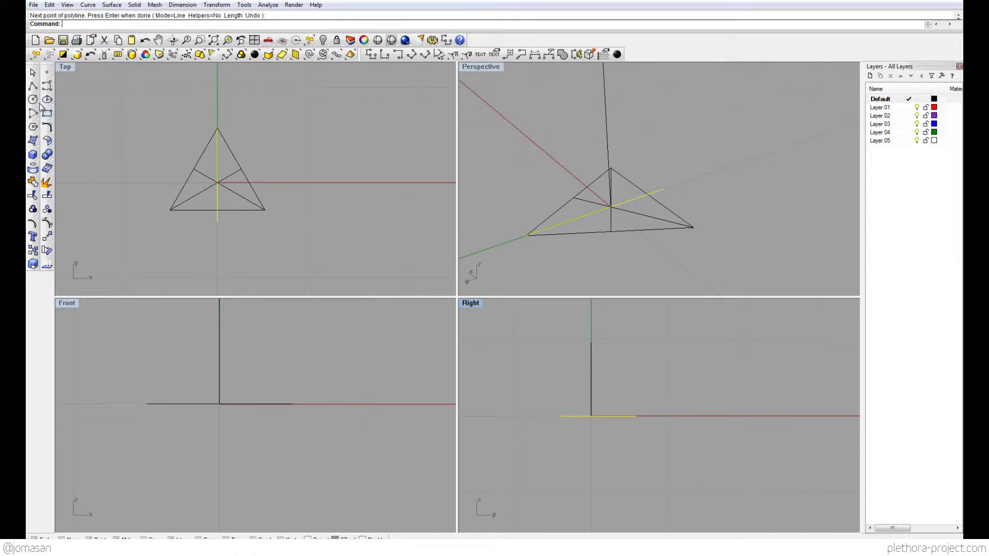
pyautogui.press('Escape')
pyautogui.scroll(2, 650, 358)
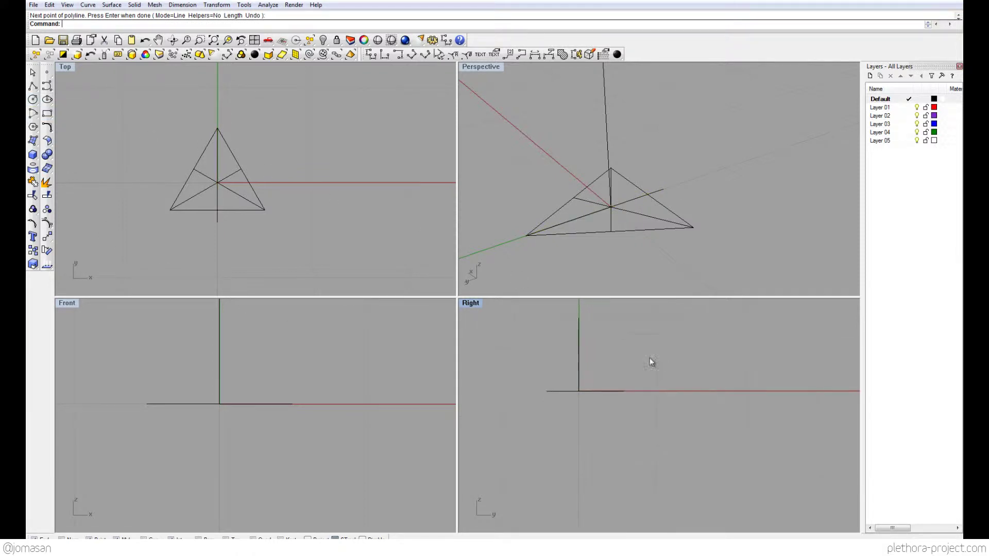
# - Reframe the Right view and select the 1-unit line hanging from the apex
pyautogui.click(582, 354)
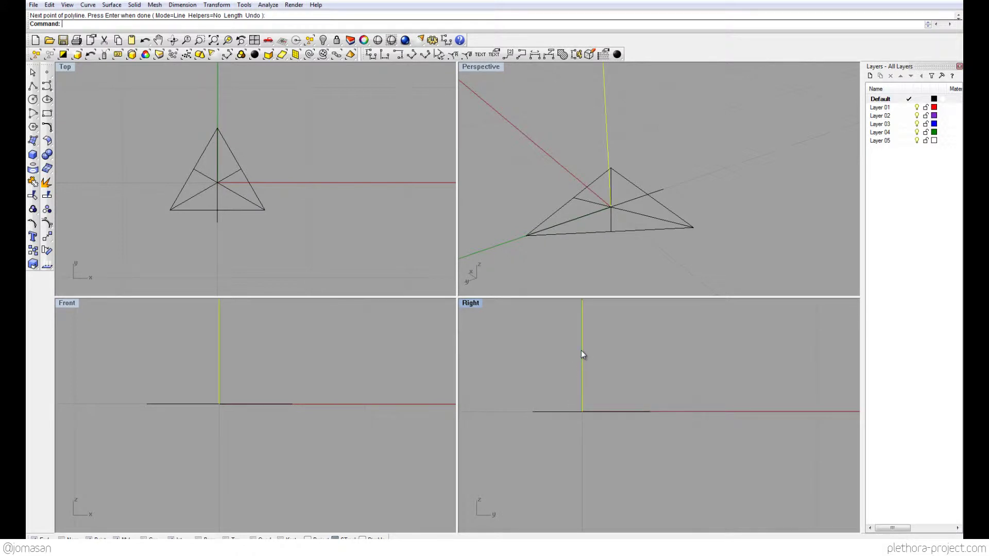
pyautogui.press('Up')
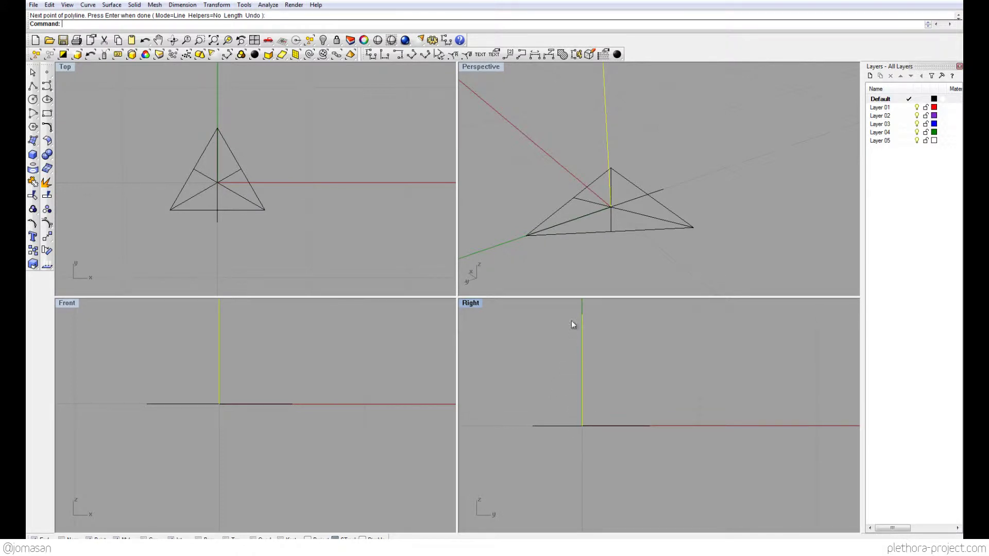
pyautogui.moveTo(583, 386); pyautogui.dragTo(591, 399, button='right')
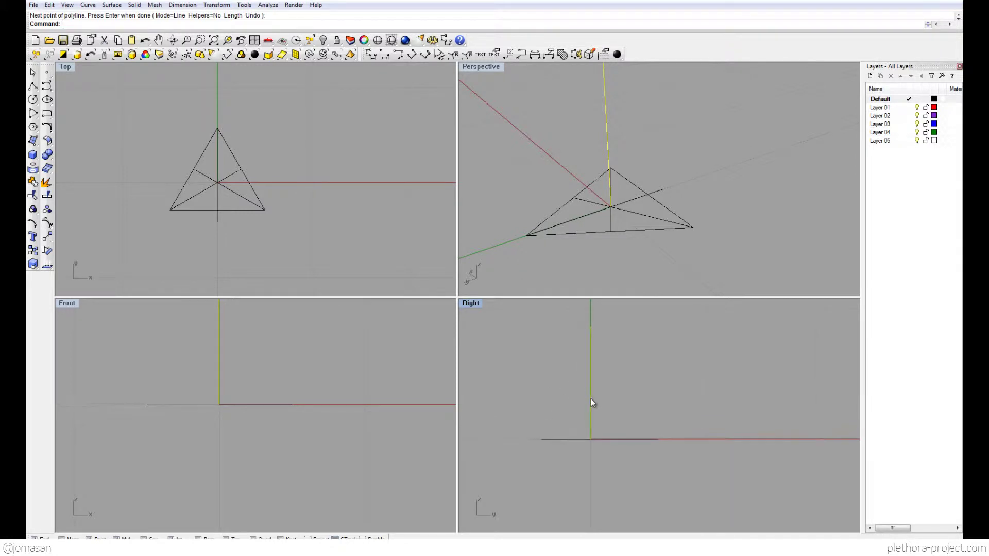
pyautogui.click(661, 191)
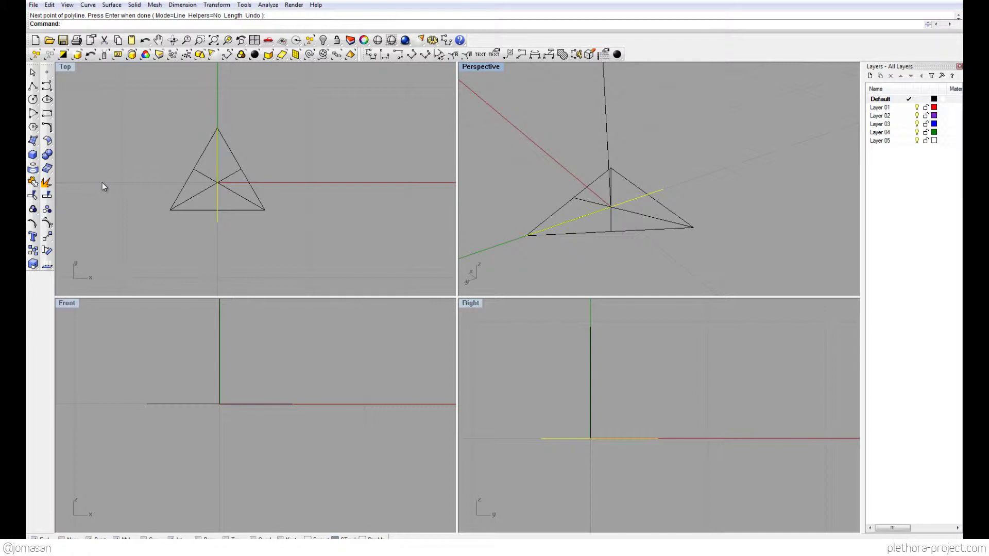
# - Rotate a copy of the 1-unit line about its end so it leans up toward the vertical axis
pyautogui.write('rotate')
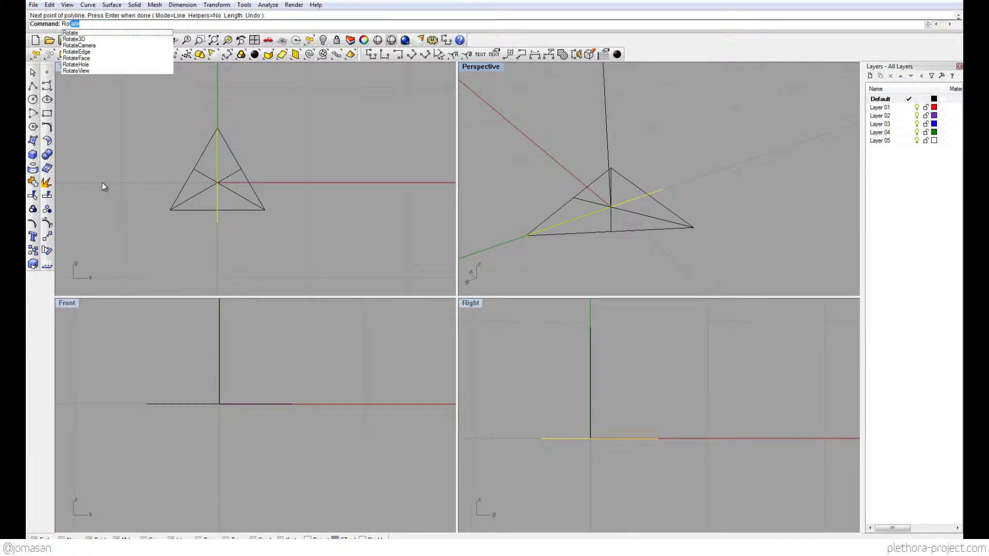
pyautogui.press('Return')
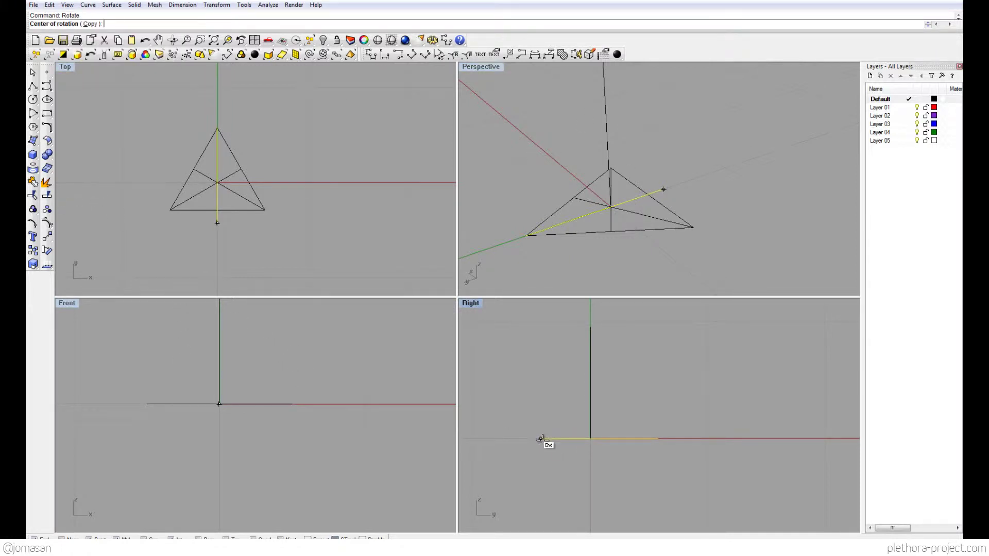
pyautogui.click(657, 439)
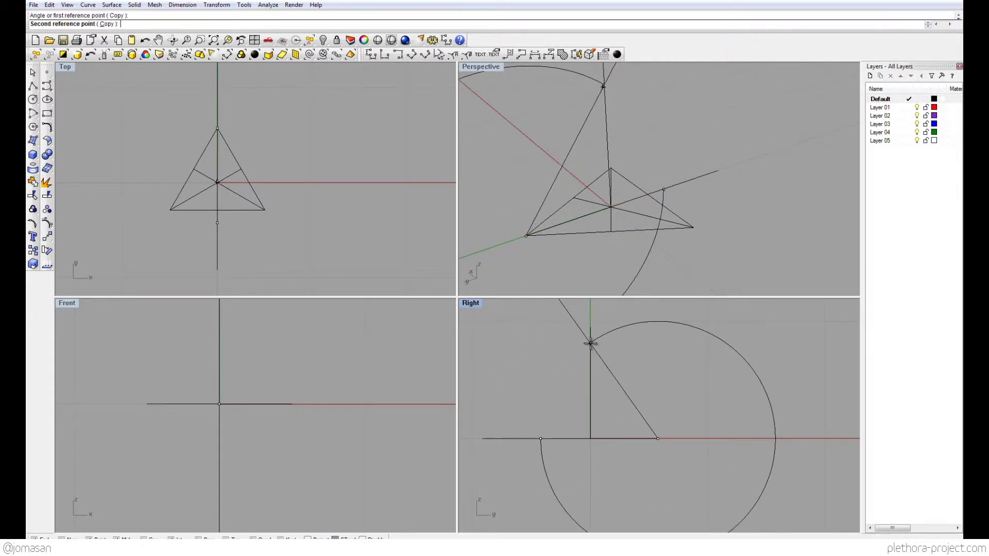
pyautogui.scroll(3, 594, 345)
pyautogui.moveTo(596, 344); pyautogui.dragTo(563, 346, button='right')
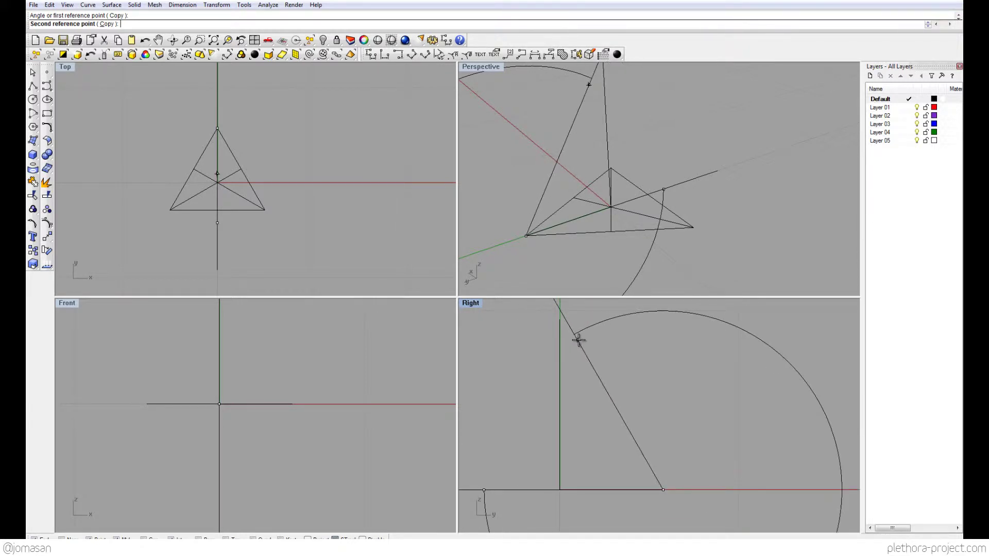
pyautogui.click(576, 337)
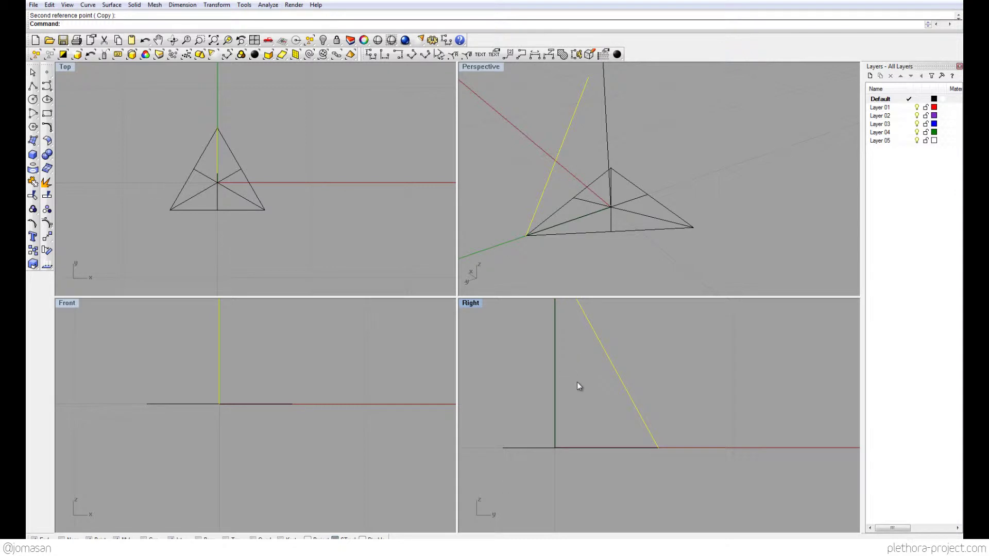
pyautogui.moveTo(578, 386); pyautogui.dragTo(619, 381, button='right')
pyautogui.doubleClick(472, 303)
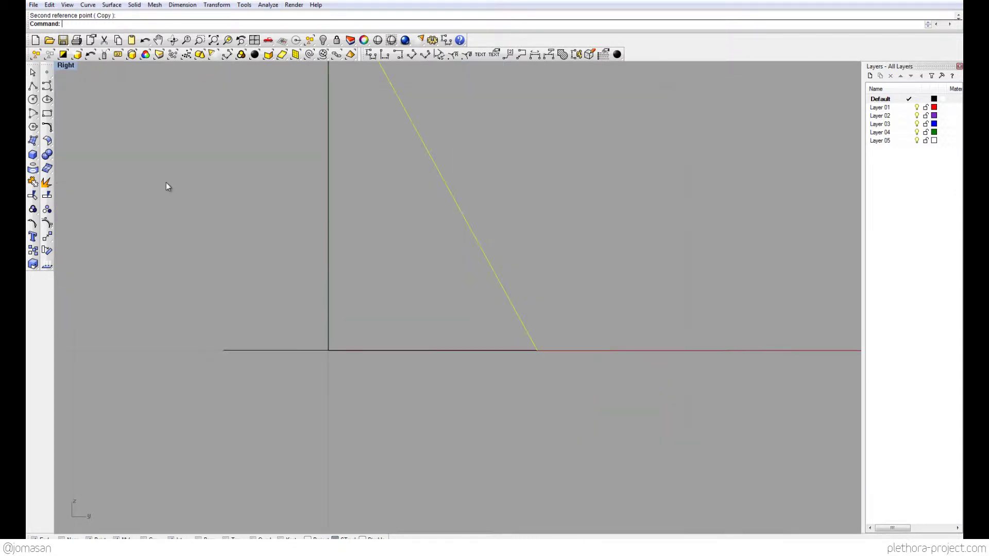
# - Draw a circle centred on the slanted line's lower end, radius reaching its upper end
pyautogui.click(38, 102)
pyautogui.click(537, 351)
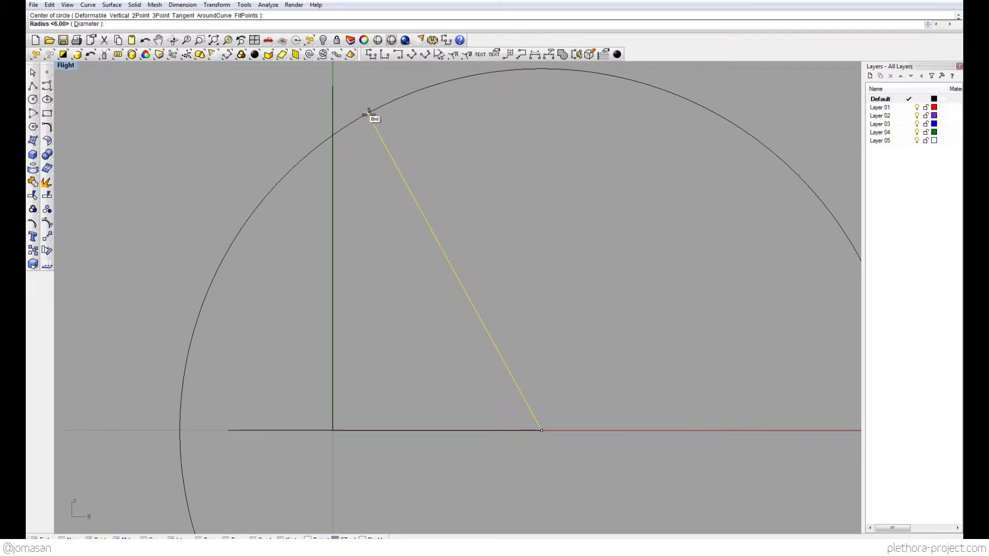
pyautogui.click(369, 115)
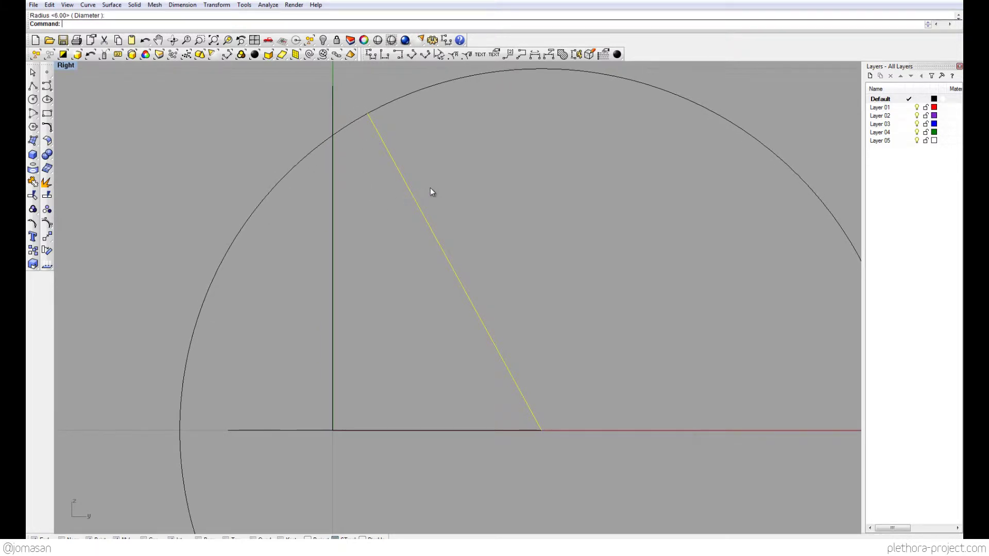
# - Rotate the slanted line about its lower end so its tip meets the vertical axis
pyautogui.click(417, 213)
pyautogui.write('rotate')
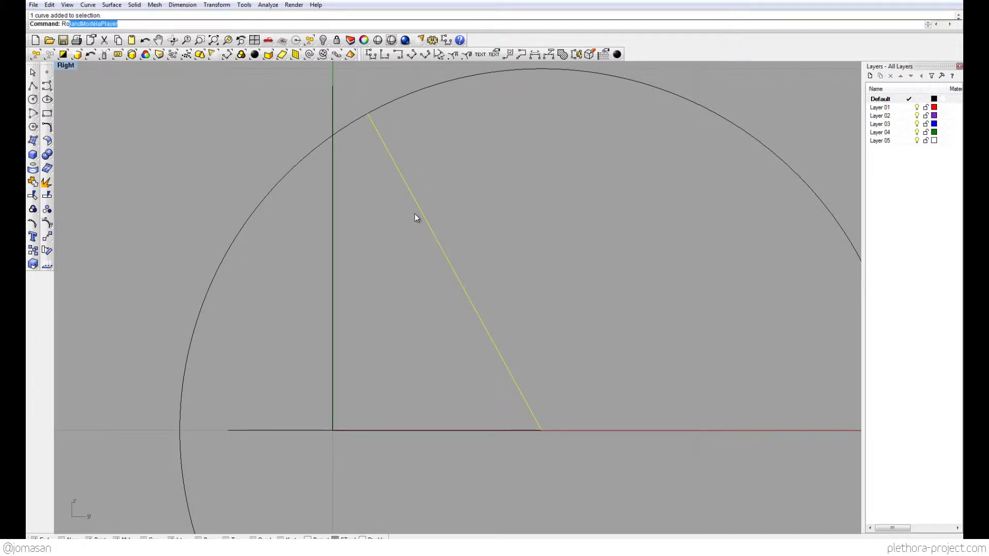
pyautogui.press('Return')
pyautogui.click(541, 430)
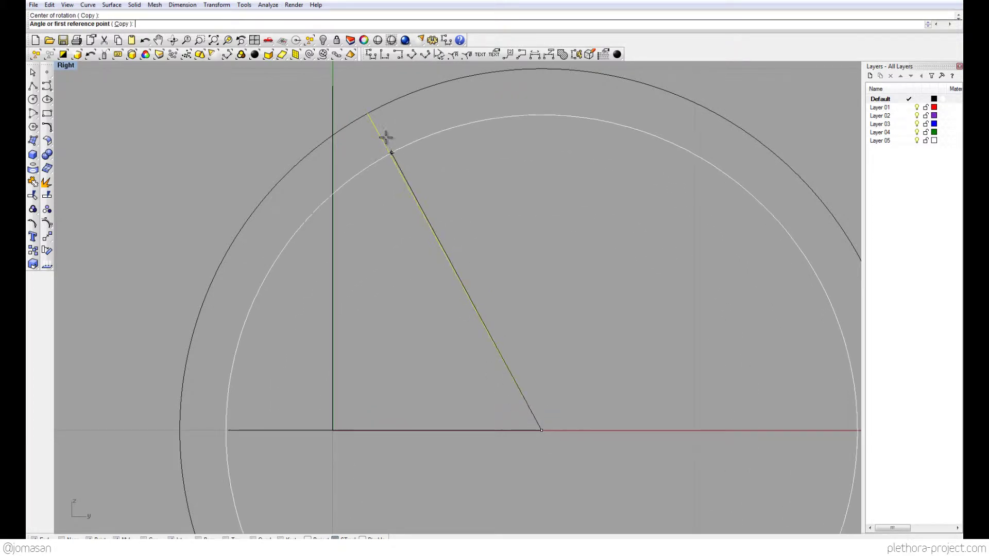
pyautogui.click(368, 114)
pyautogui.click(332, 136)
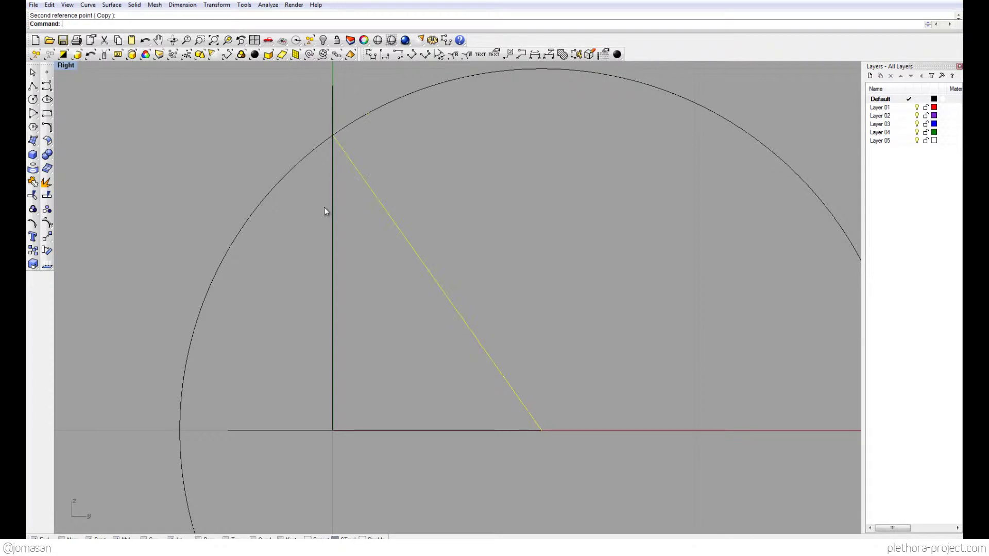
pyautogui.scroll(-5, 323, 207)
pyautogui.doubleClick(66, 66)
pyautogui.moveTo(572, 152); pyautogui.dragTo(530, 166, button='right')
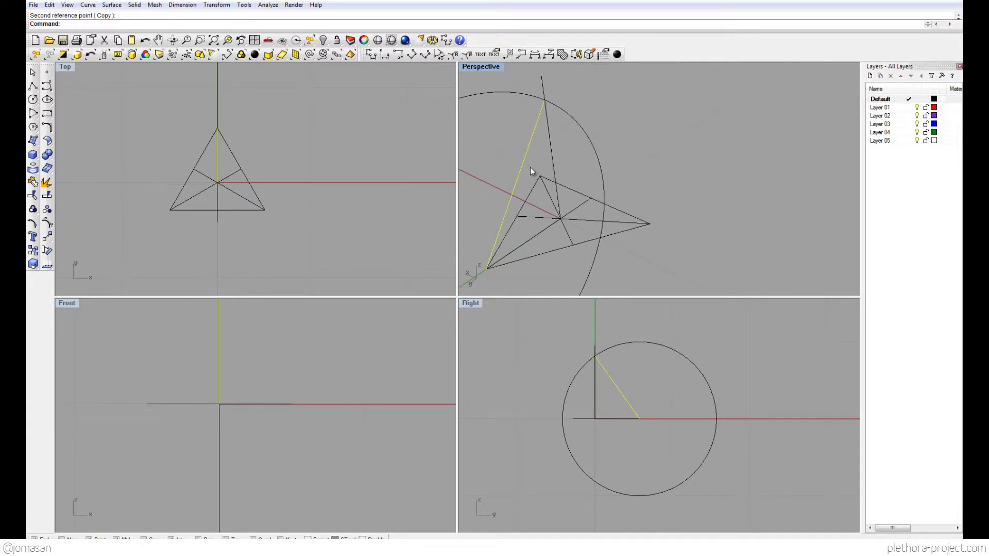
# - Select the slanted upper-right edge of the wireframe pyramid
pyautogui.click(549, 249)
pyautogui.click(513, 230)
pyautogui.click(512, 230)
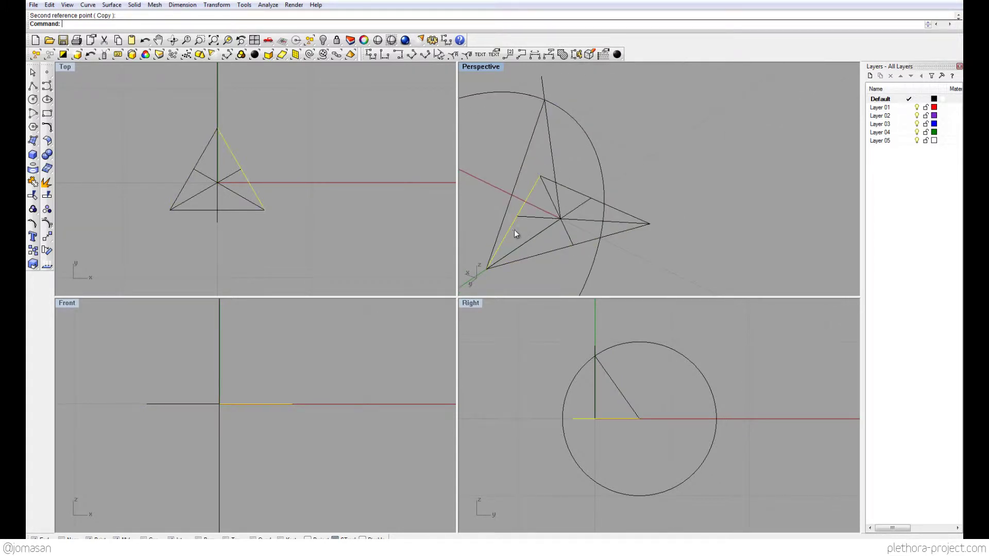
pyautogui.click(574, 192)
pyautogui.moveTo(566, 192); pyautogui.dragTo(522, 178, button='right')
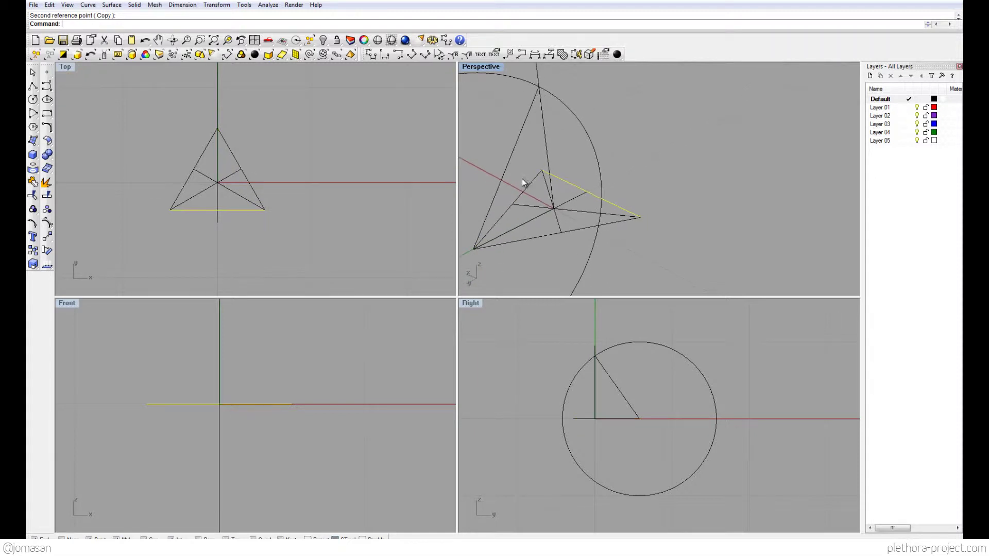
pyautogui.doubleClick(483, 67)
pyautogui.moveTo(416, 223); pyautogui.dragTo(410, 280, button='right')
pyautogui.doubleClick(70, 67)
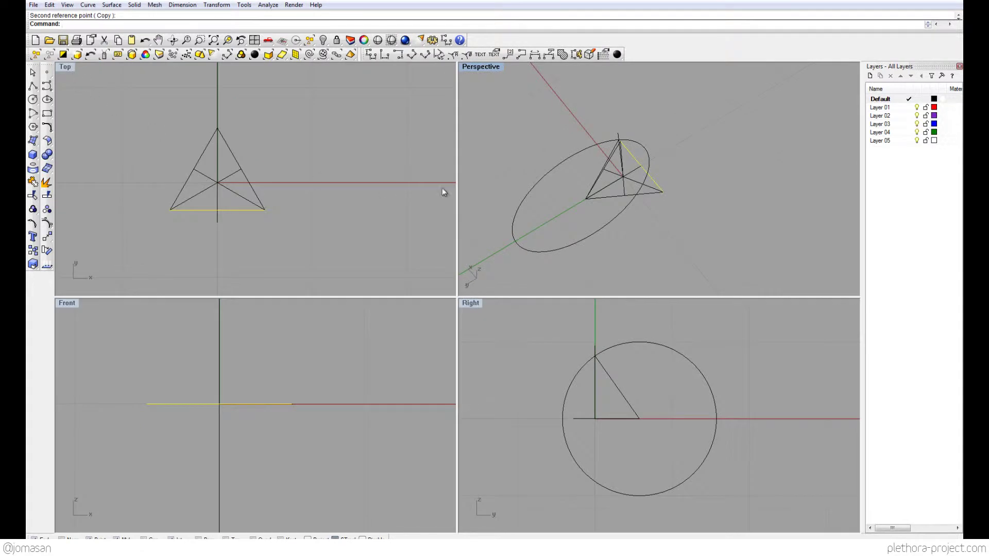
pyautogui.moveTo(604, 178); pyautogui.dragTo(596, 128, button='right')
pyautogui.click(603, 127)
# - Mirror the slanted edge across the plane from an edge midpoint to the opposite corner
pyautogui.moveTo(236, 164); pyautogui.dragTo(244, 154, button='right')
pyautogui.write('mirror')
pyautogui.press('Return')
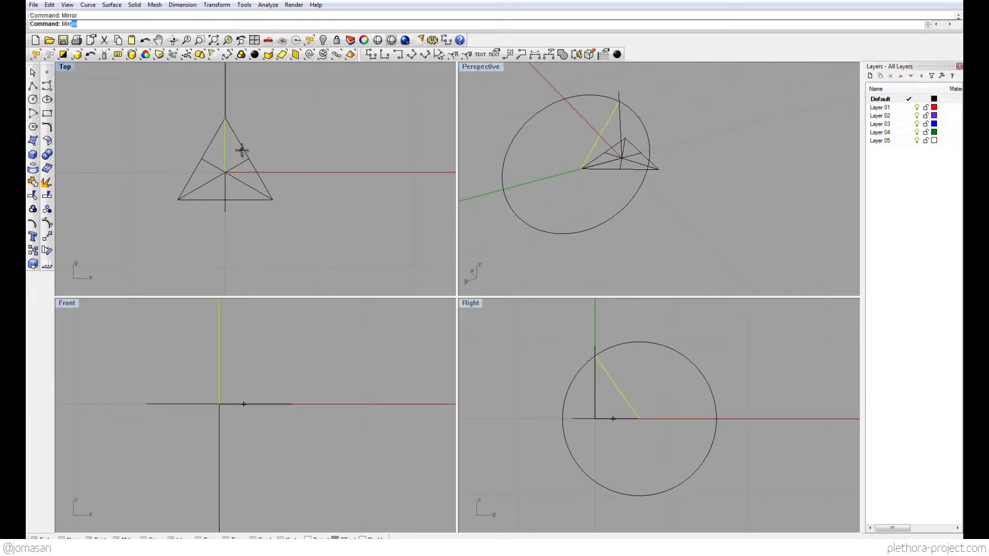
pyautogui.click(250, 159)
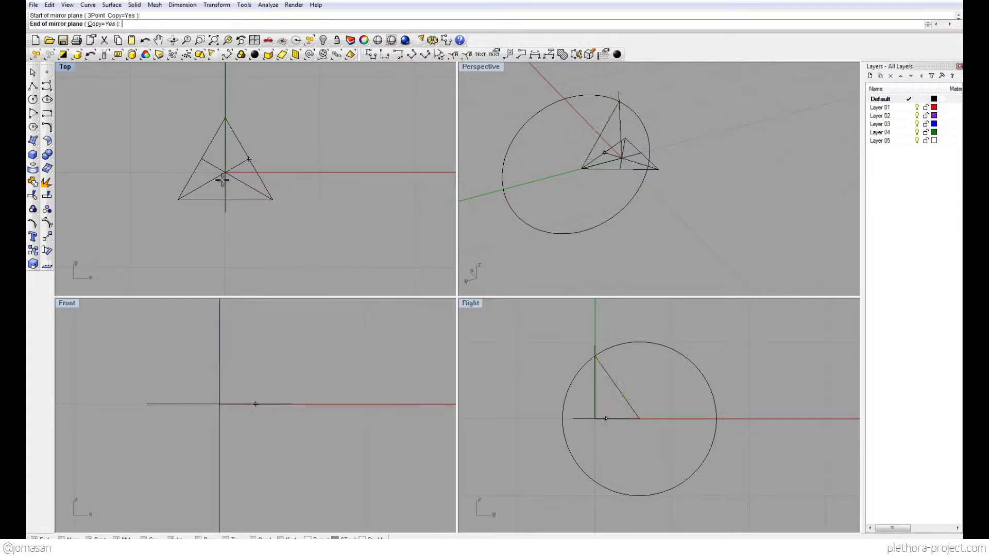
pyautogui.click(178, 199)
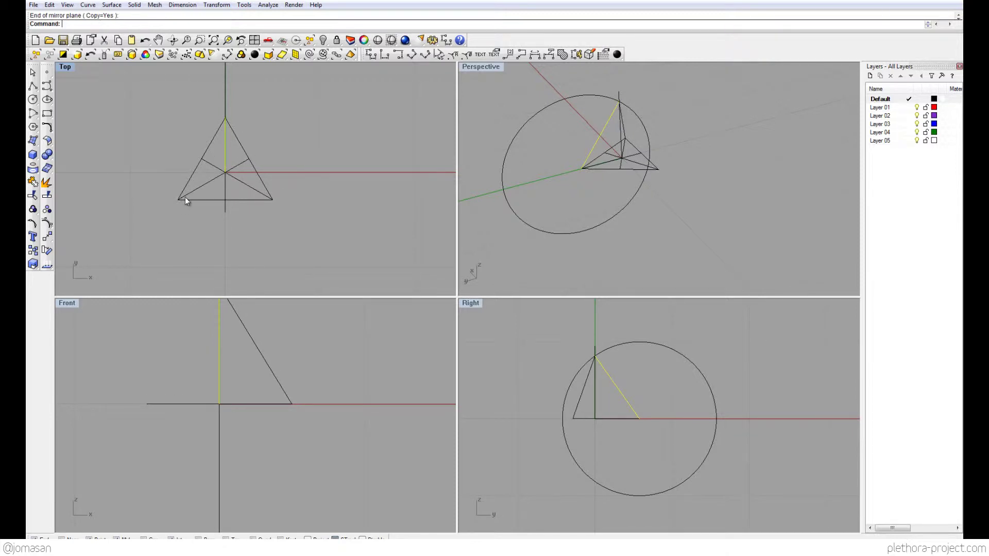
pyautogui.moveTo(672, 189); pyautogui.dragTo(628, 140, button='right')
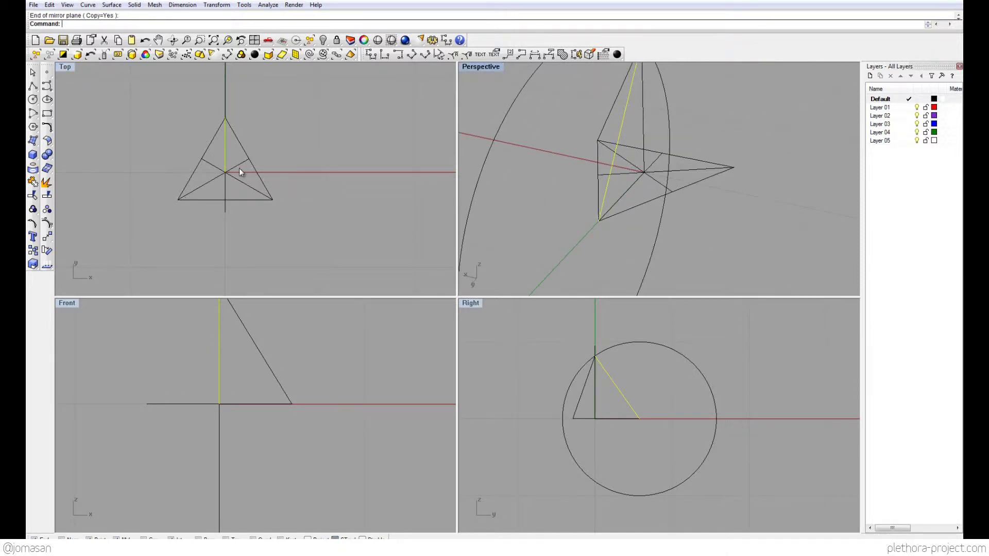
# - Mirror the edge again across the left edge's median to close the pyramid
pyautogui.rightClick(196, 173)
pyautogui.click(201, 160)
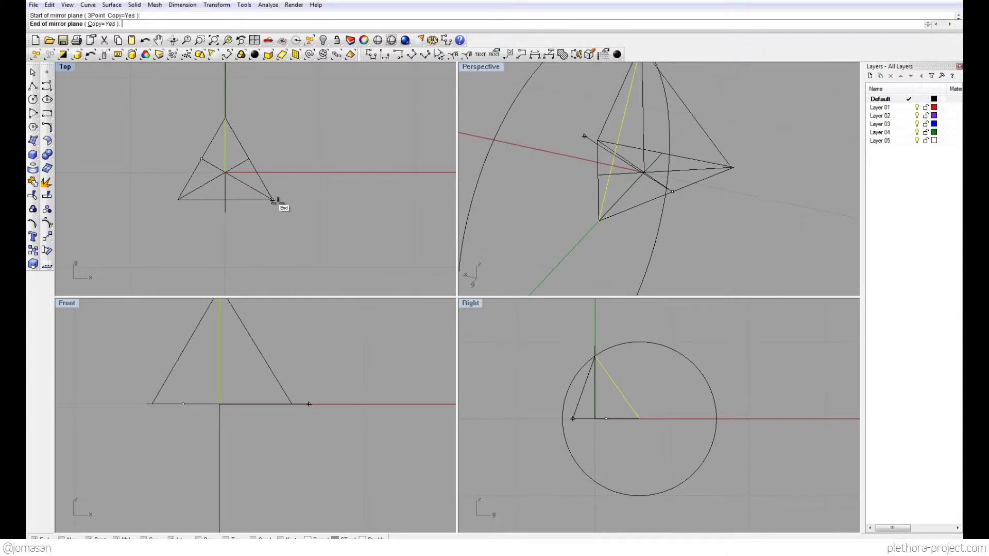
pyautogui.click(277, 199)
pyautogui.rightClick(314, 230)
pyautogui.moveTo(608, 247); pyautogui.dragTo(478, 91, button='right')
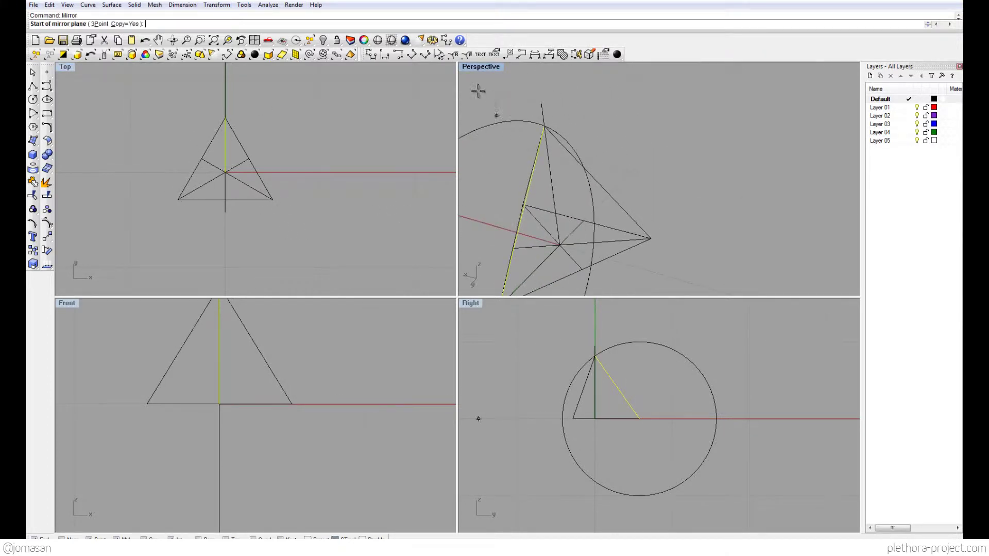
pyautogui.doubleClick(471, 66)
pyautogui.moveTo(497, 159); pyautogui.dragTo(530, 248, button='right')
pyautogui.press('Escape')
# - Delete the construction circle and the vertical centre line
pyautogui.click(491, 344)
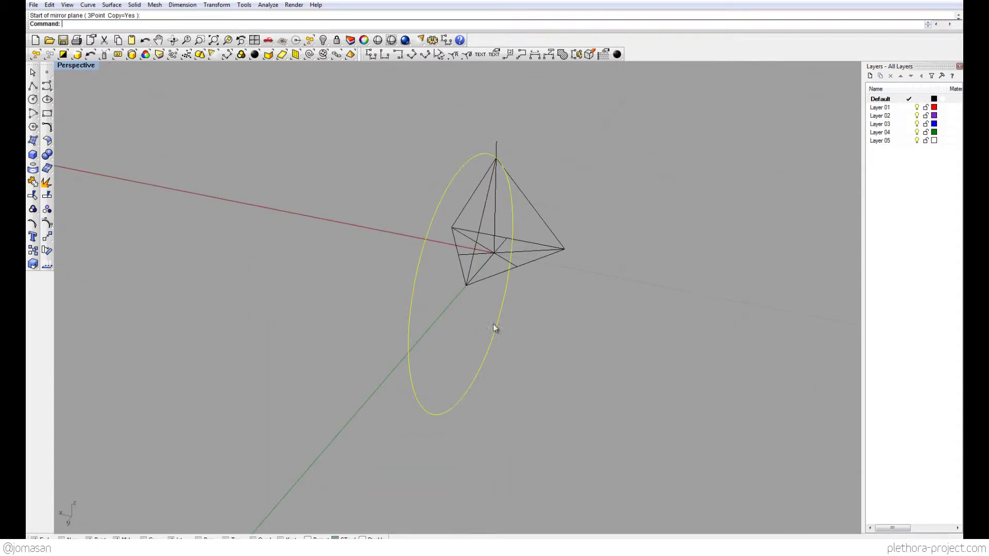
pyautogui.moveTo(493, 328); pyautogui.dragTo(459, 332, button='right')
pyautogui.keyDown('shift'); pyautogui.click(417, 154); pyautogui.keyUp('shift')
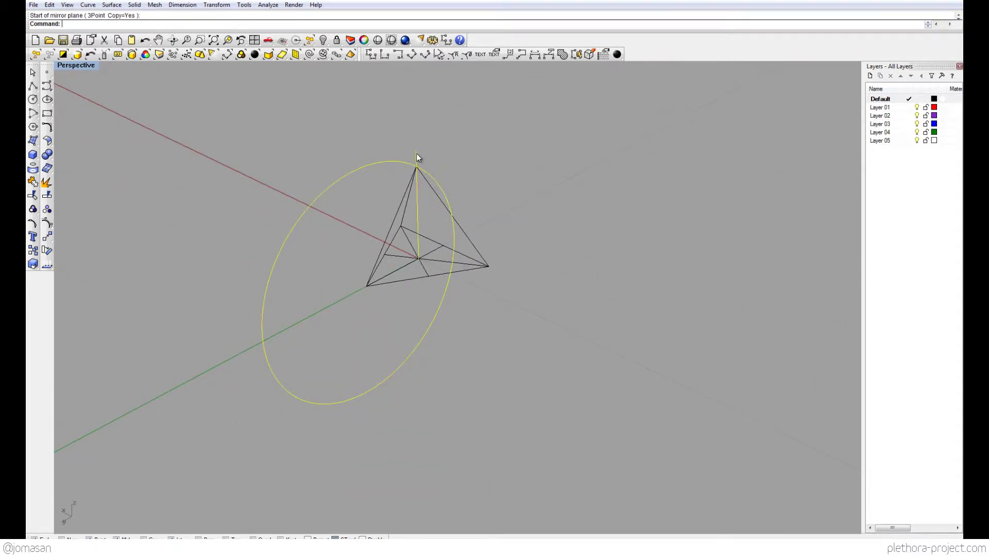
pyautogui.press('Delete')
pyautogui.moveTo(416, 153); pyautogui.dragTo(426, 237, button='right')
# - Create a solid pyramid from the base centre, a base vertex and the apex, displayed shaded
pyautogui.scroll(3, 455, 180)
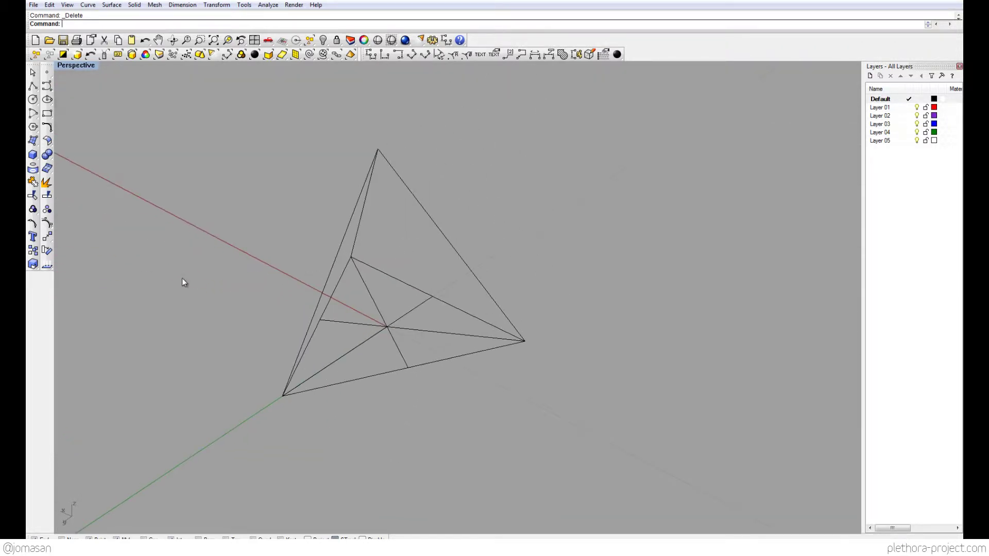
pyautogui.click(32, 142)
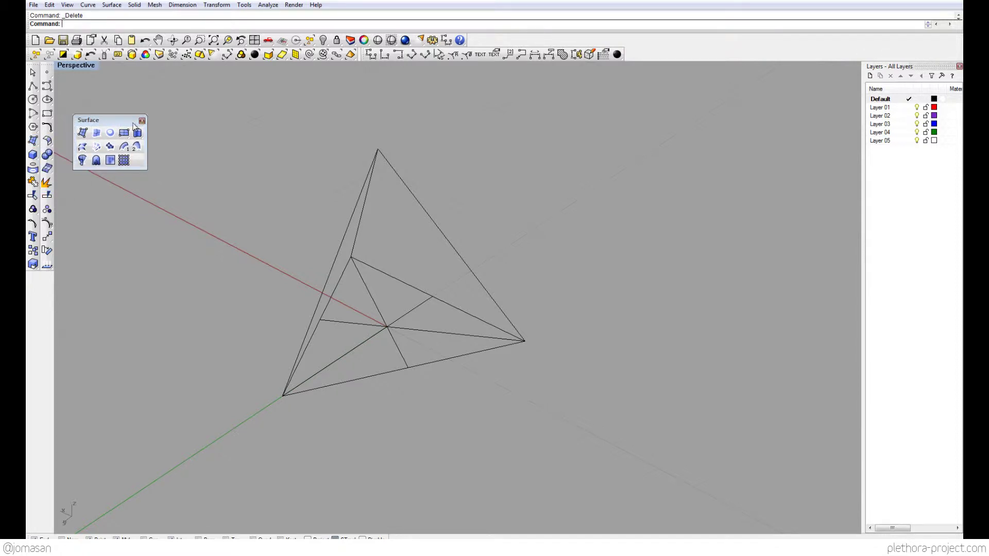
pyautogui.click(32, 156)
pyautogui.click(113, 175)
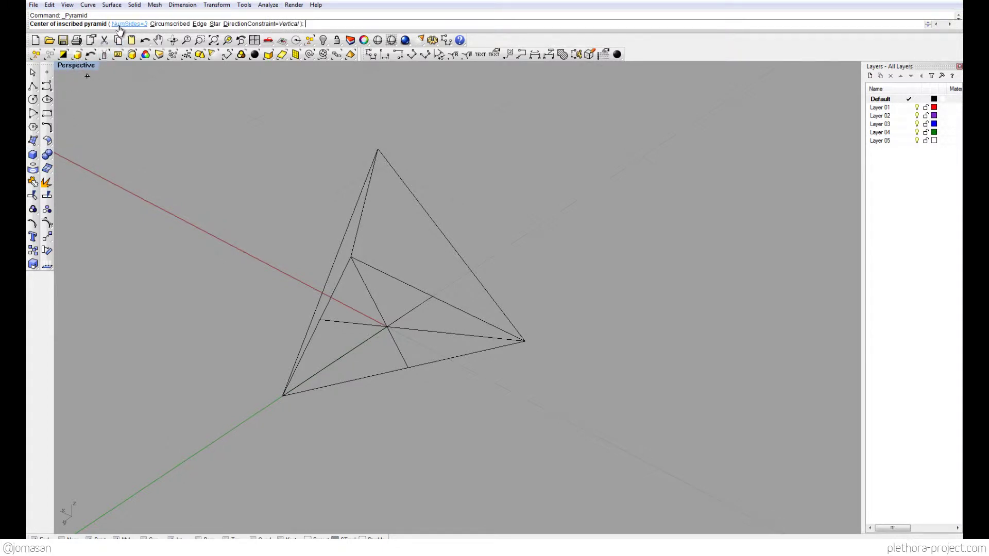
pyautogui.click(386, 328)
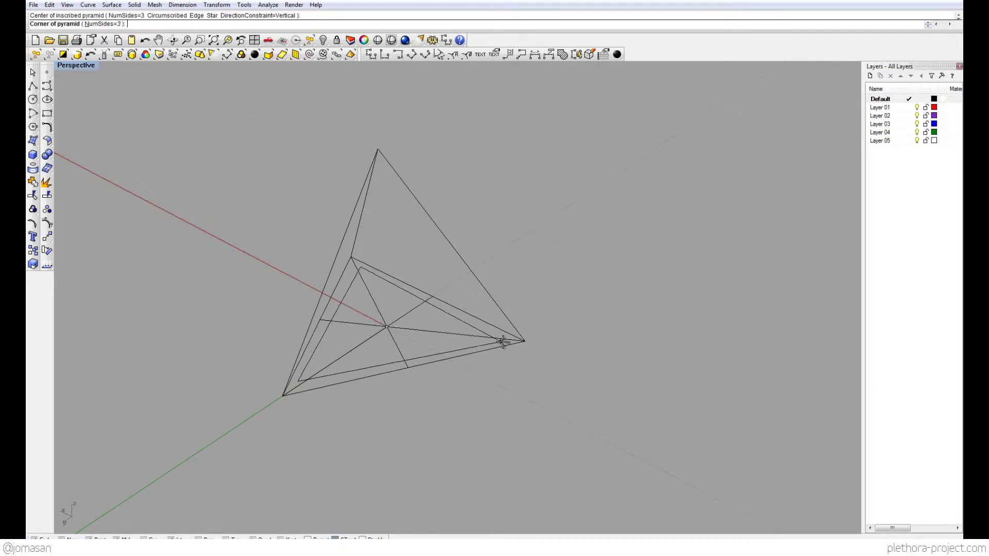
pyautogui.click(523, 340)
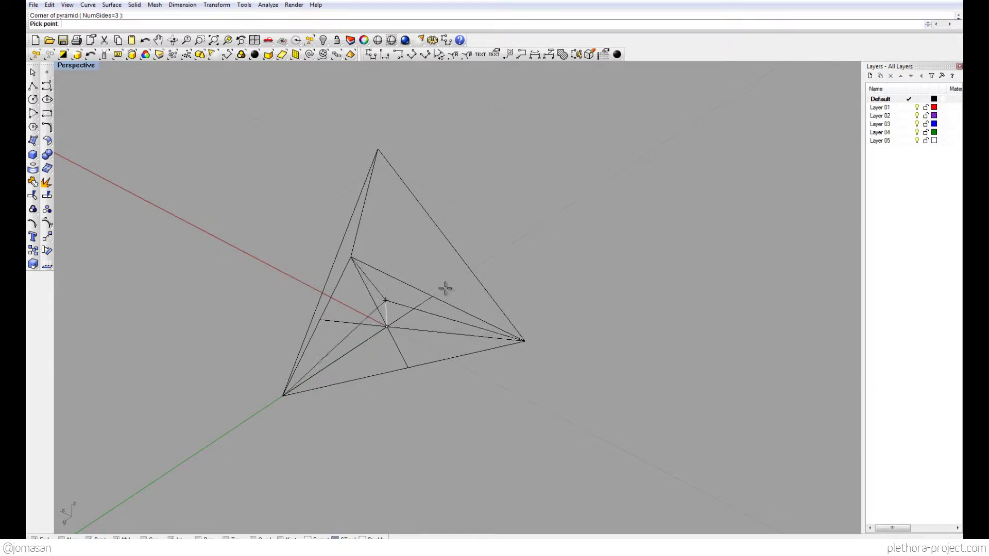
pyautogui.click(376, 151)
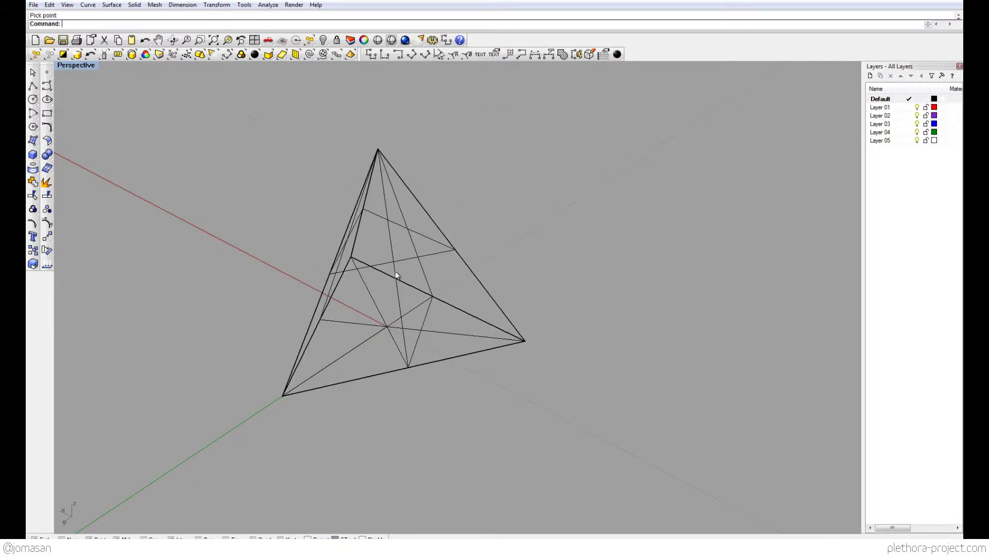
pyautogui.click(391, 40)
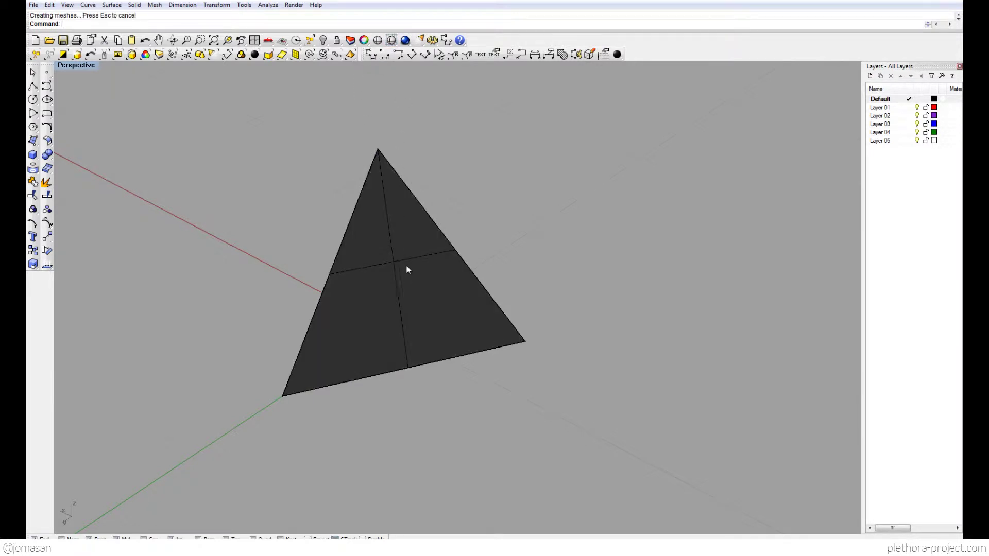
# - Move the solid pyramid to the upper left of the wireframe and launch Grasshopper
pyautogui.click(402, 270)
pyautogui.moveTo(400, 276)
pyautogui.mouseDown(button='right')
pyautogui.moveTo(481, 238)
pyautogui.moveTo(419, 259)
pyautogui.moveTo(374, 219)
pyautogui.moveTo(388, 322)
pyautogui.moveTo(409, 179)
pyautogui.moveTo(392, 286)
pyautogui.mouseUp(button='right')
pyautogui.moveTo(392, 287)
pyautogui.mouseDown()
pyautogui.moveTo(185, 234)
pyautogui.moveTo(204, 242)
pyautogui.mouseUp()
pyautogui.moveTo(219, 272); pyautogui.dragTo(469, 303, button='right')
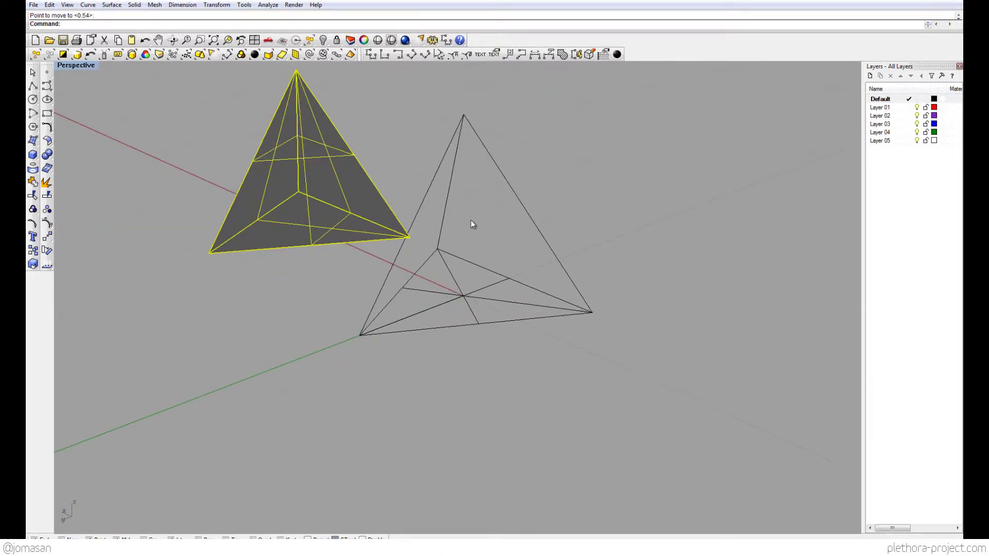
pyautogui.moveTo(466, 236); pyautogui.dragTo(481, 231, button='right')
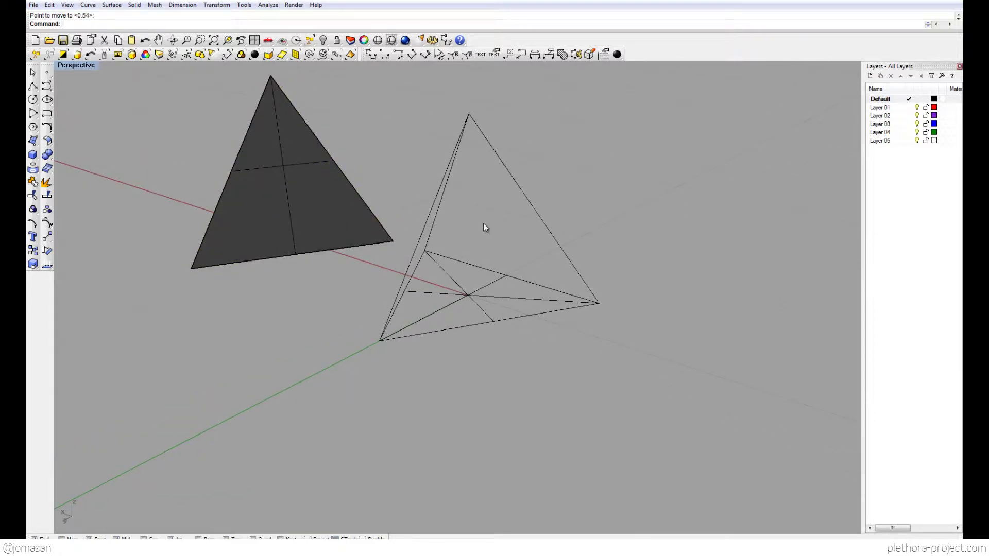
pyautogui.write('Grass')
pyautogui.press('Return')
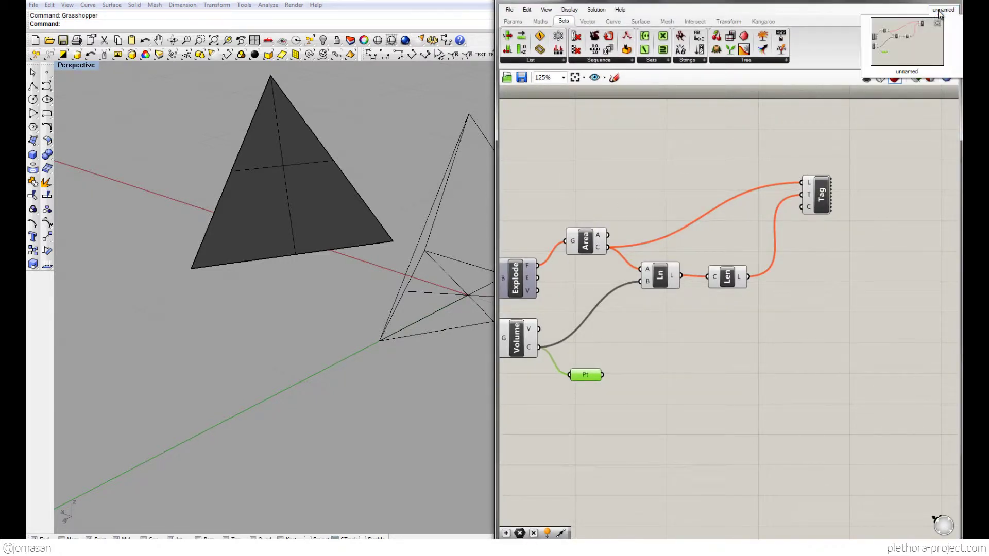
# - Start a new empty Grasshopper definition
pyautogui.click(509, 9)
pyautogui.click(509, 9)
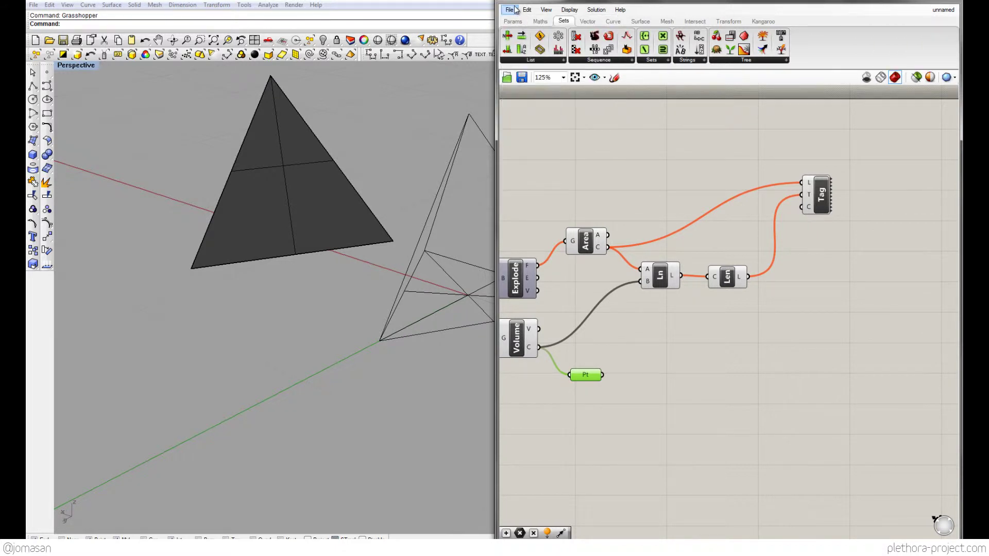
pyautogui.click(509, 9)
pyautogui.click(523, 22)
pyautogui.moveTo(412, 287); pyautogui.dragTo(292, 322, button='right')
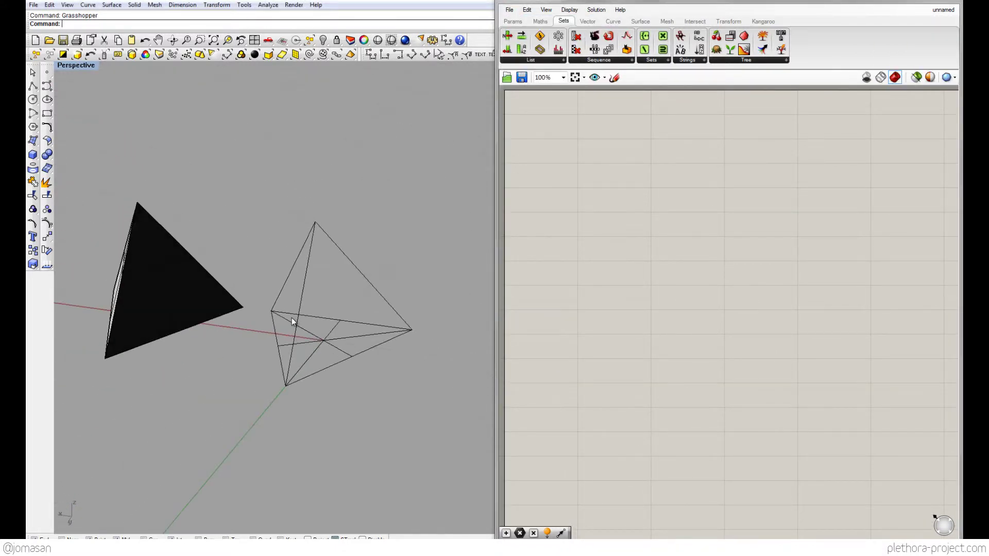
# - Place a Brep parameter and set it to reference one Brep from Rhino
pyautogui.doubleClick(576, 252)
pyautogui.write('brep')
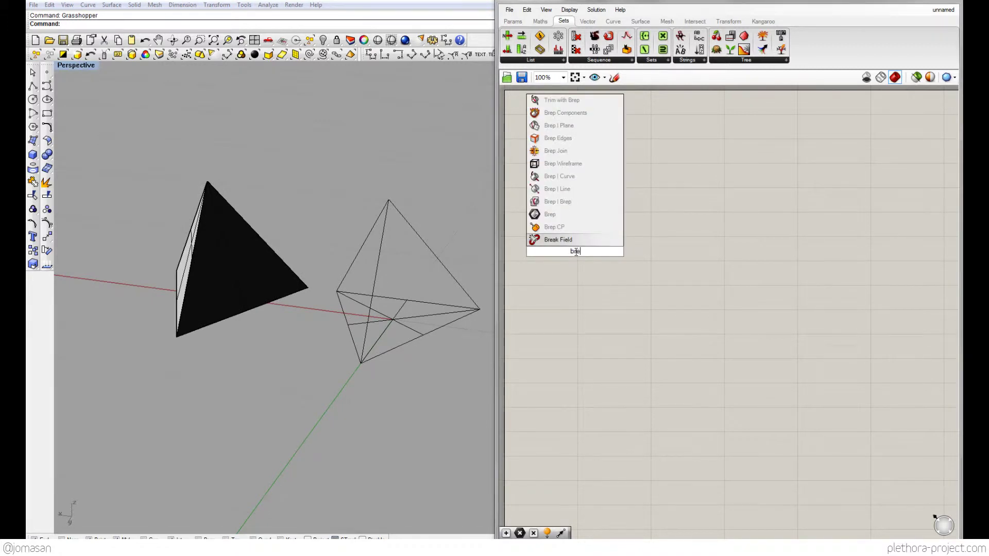
pyautogui.click(564, 227)
pyautogui.moveTo(576, 254); pyautogui.dragTo(577, 216)
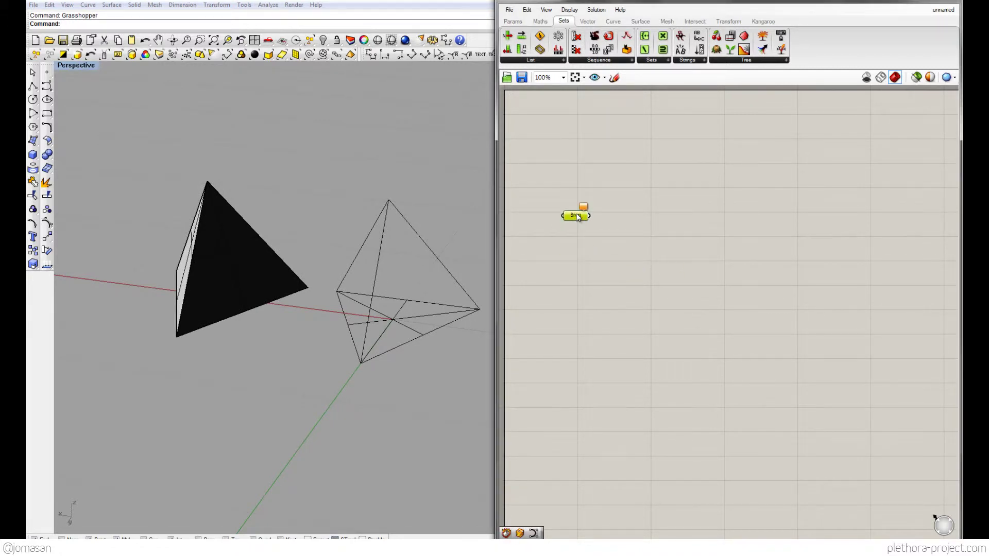
pyautogui.rightClick(576, 217)
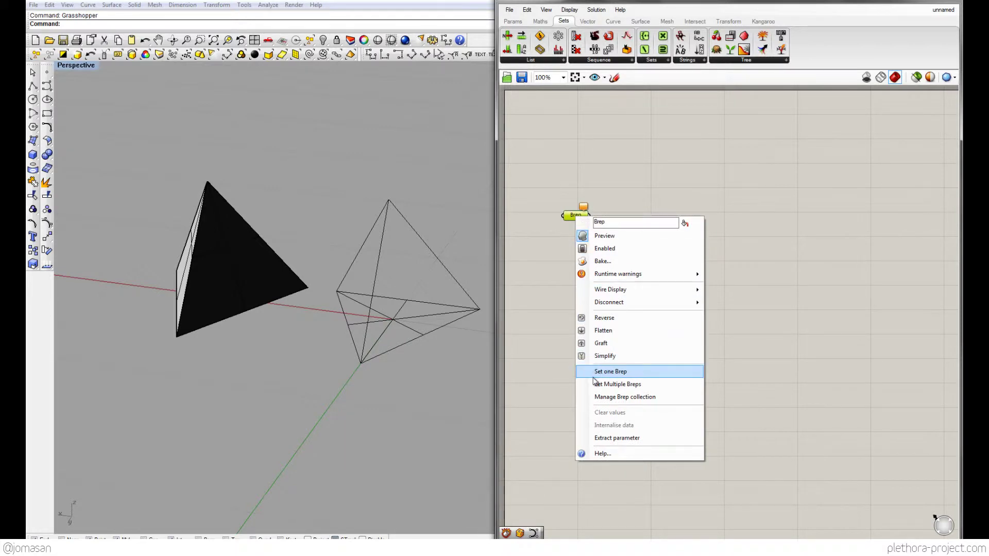
pyautogui.click(612, 372)
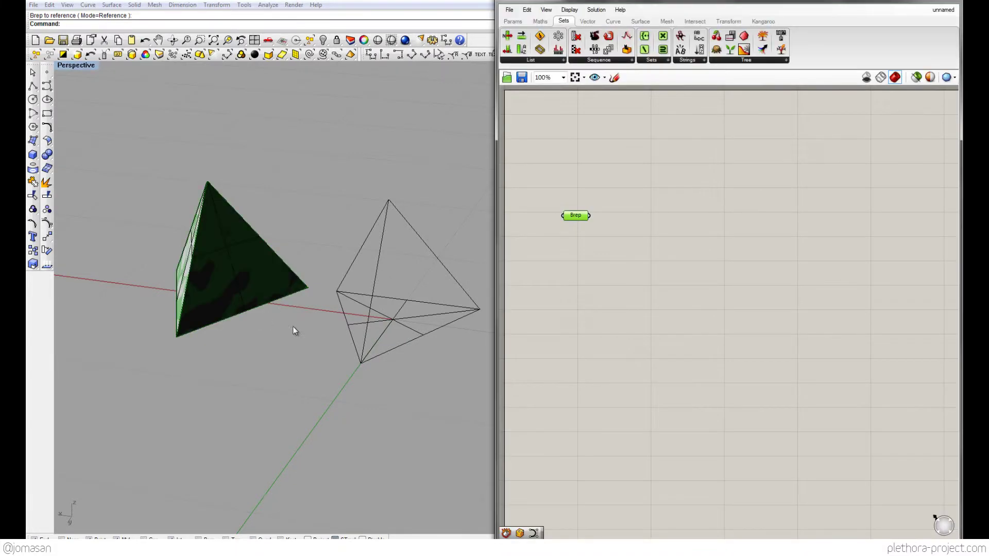
# - Pick the tetrahedron as the referenced Brep and hide it in Rhino
pyautogui.moveTo(286, 324); pyautogui.dragTo(361, 297, button='right')
pyautogui.click(360, 292)
pyautogui.write('Hide')
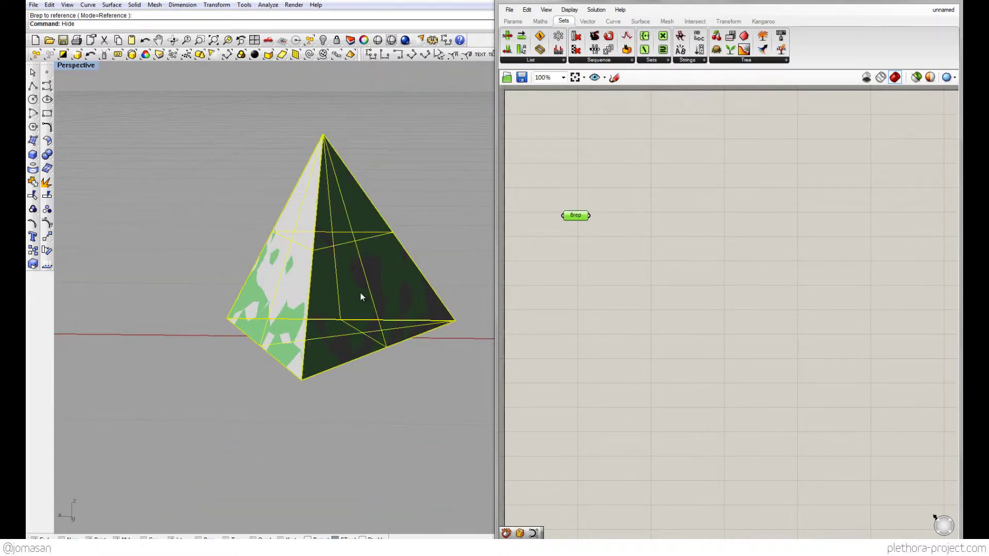
pyautogui.press('Return')
pyautogui.moveTo(363, 288); pyautogui.dragTo(343, 299, button='right')
# - Add a Volume component next to the Brep parameter
pyautogui.doubleClick(638, 274)
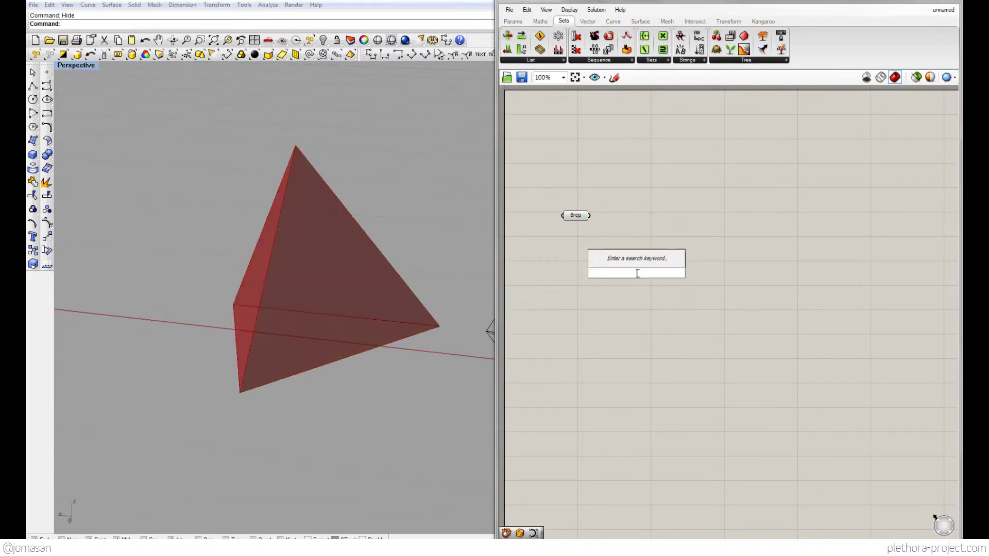
pyautogui.write('a')
pyautogui.press('BackSpace')
pyautogui.write('volume')
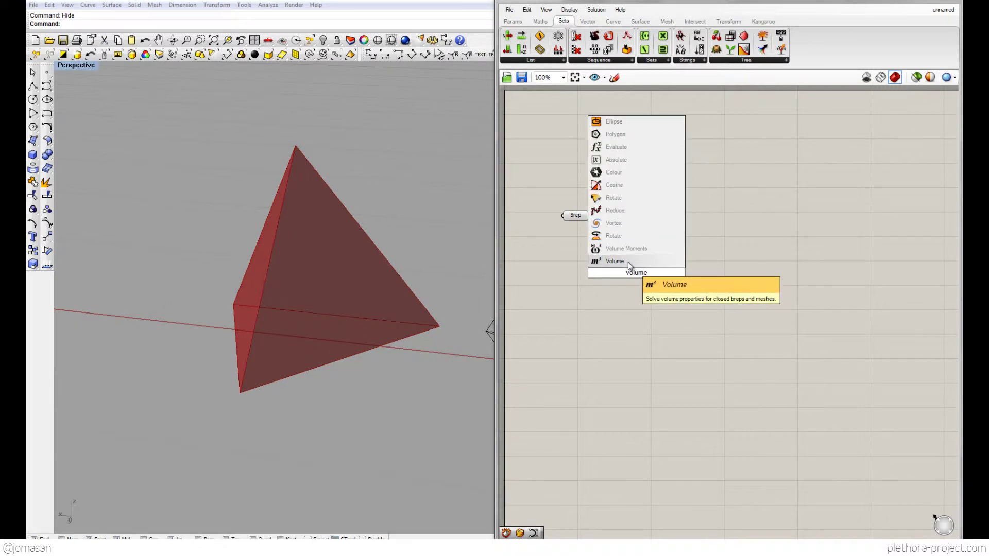
pyautogui.click(629, 262)
pyautogui.moveTo(648, 281); pyautogui.dragTo(628, 227)
# - Collect the Volume component's centroid in a new Point parameter
pyautogui.doubleClick(659, 274)
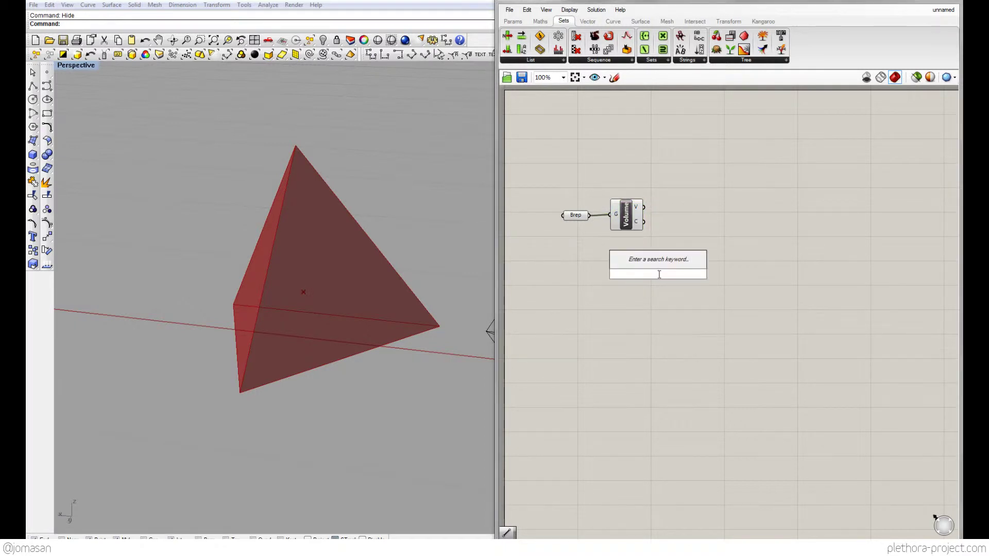
pyautogui.write('poi')
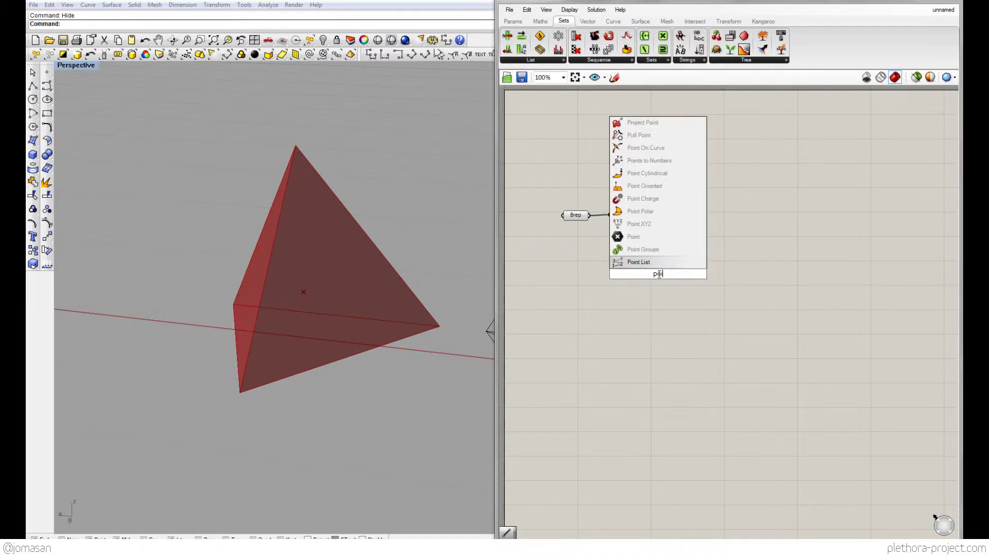
pyautogui.click(637, 238)
pyautogui.moveTo(640, 267); pyautogui.dragTo(664, 241)
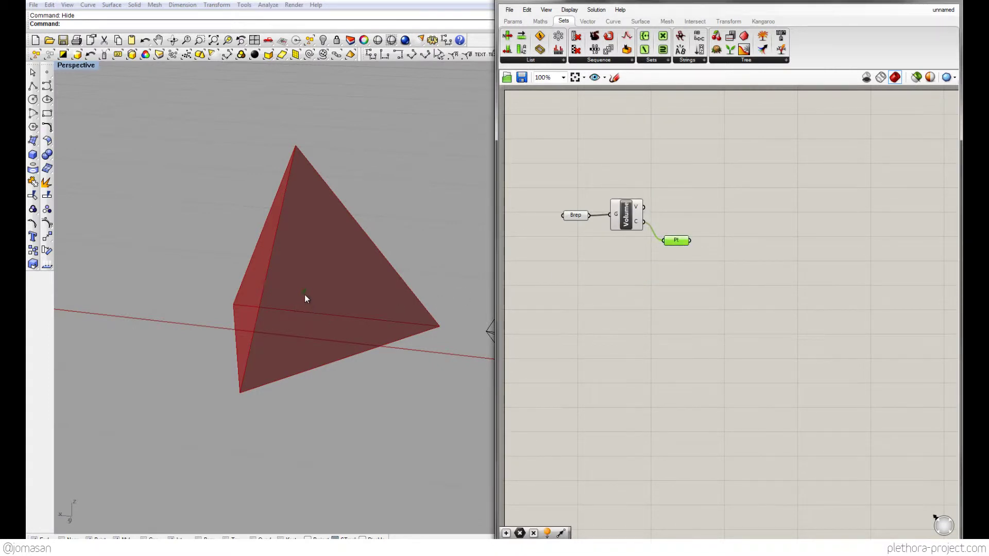
pyautogui.moveTo(349, 316); pyautogui.dragTo(299, 275, button='right')
pyautogui.scroll(4, 289, 265)
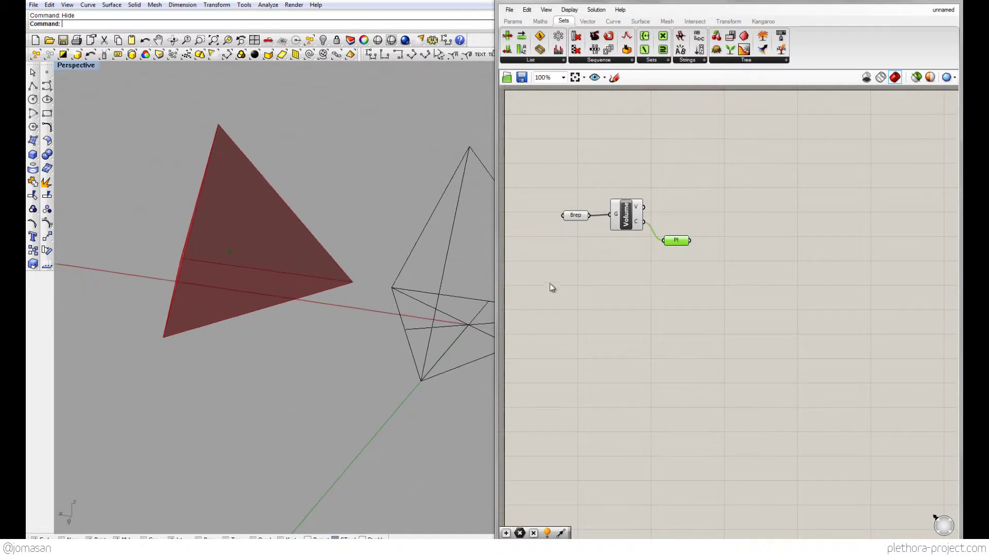
# - Add a Brep Components (Explode) component fed by the referenced Brep
pyautogui.click(612, 293)
pyautogui.doubleClick(641, 304)
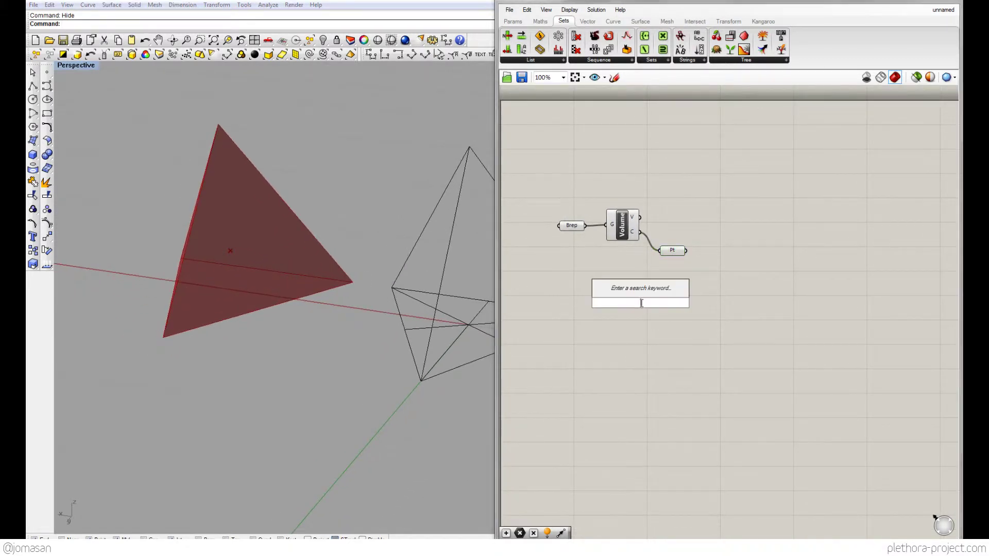
pyautogui.write('brep')
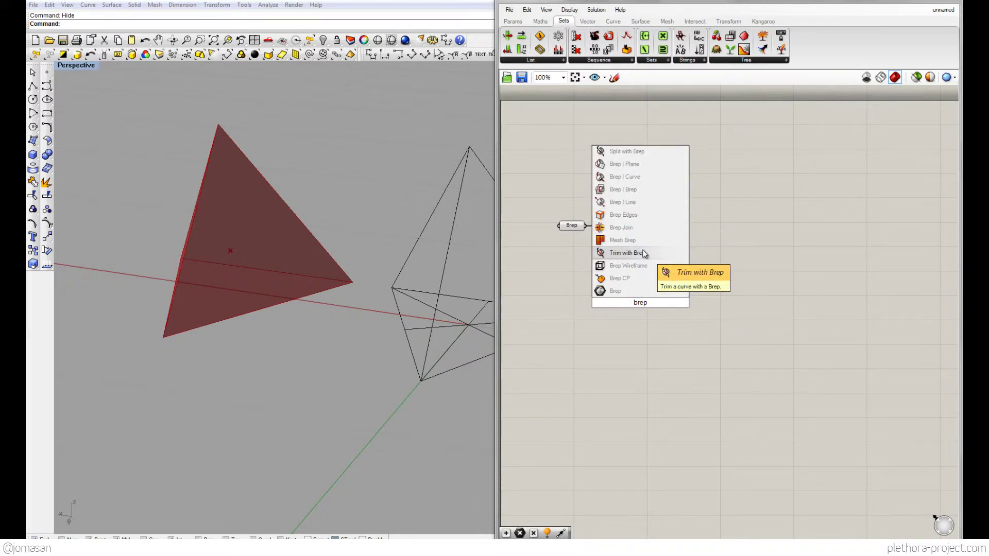
pyautogui.write('com')
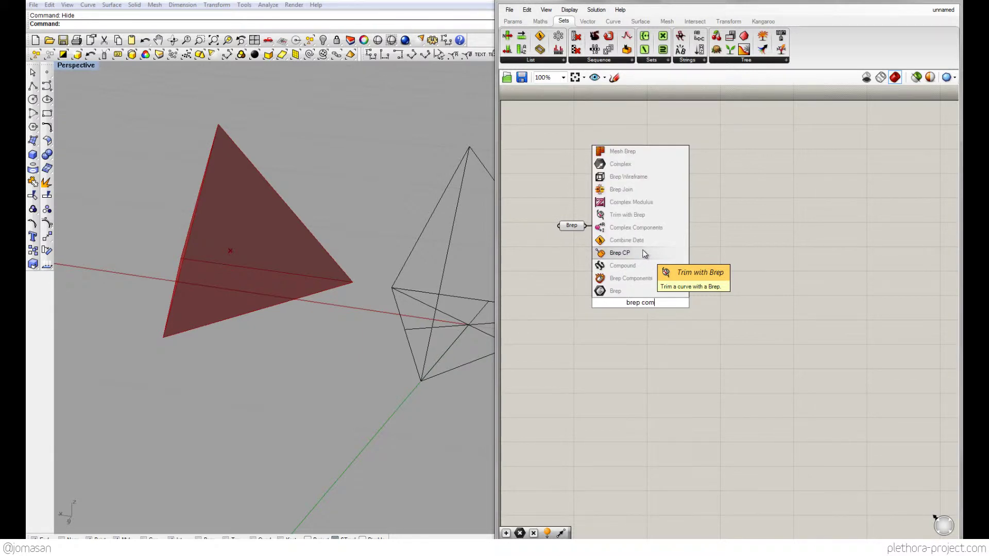
pyautogui.click(630, 278)
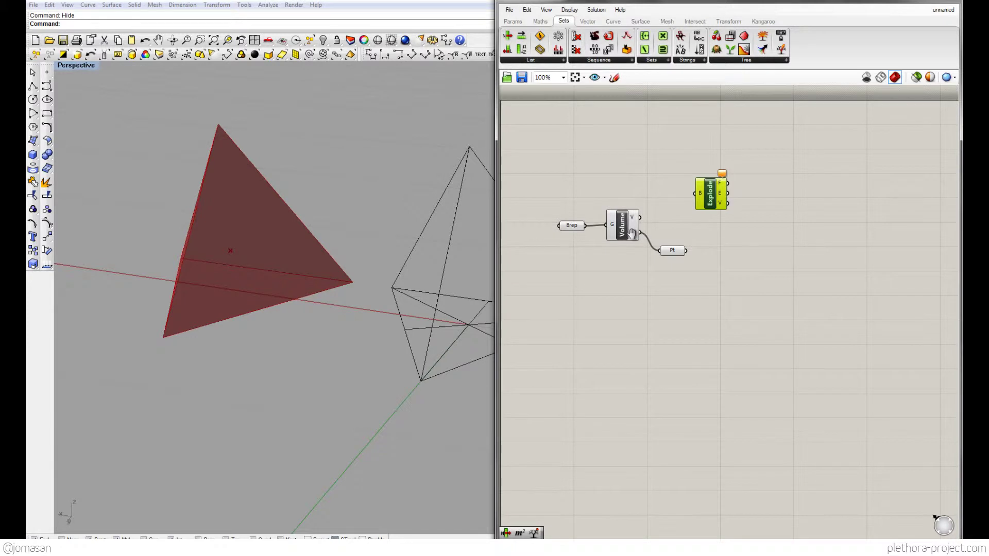
pyautogui.moveTo(587, 236); pyautogui.dragTo(668, 195)
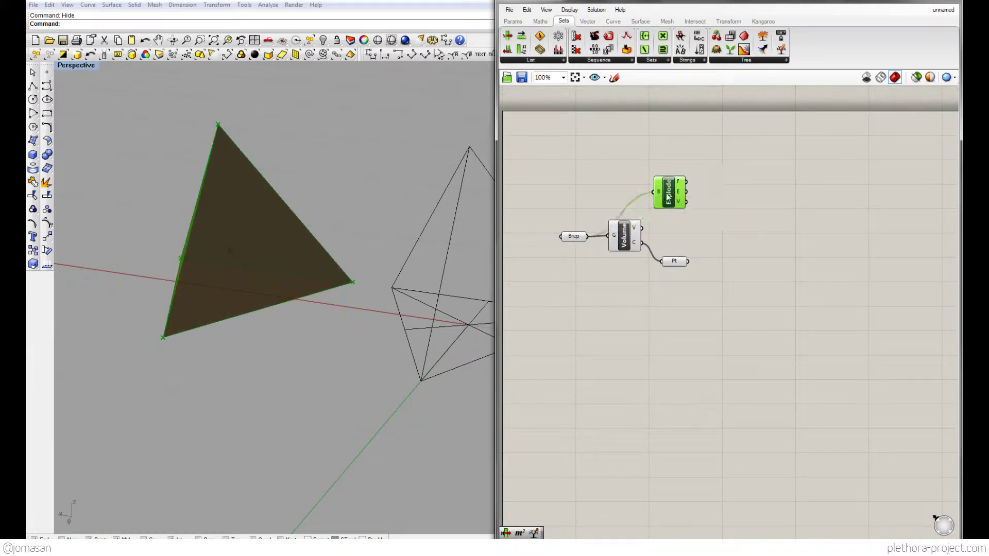
pyautogui.moveTo(139, 231); pyautogui.dragTo(198, 226, button='right')
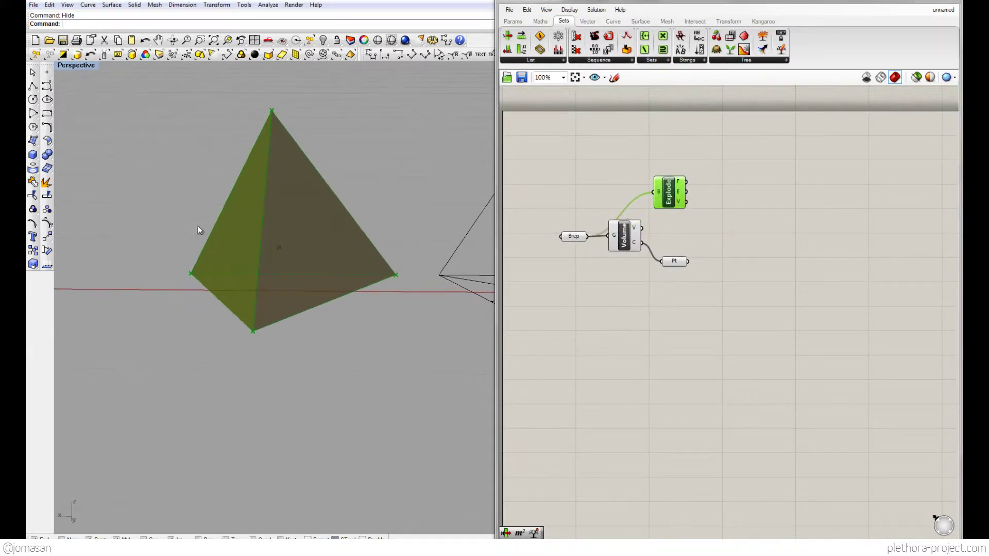
# - Add an Area component fed by Explode's faces
pyautogui.doubleClick(719, 236)
pyautogui.write('area')
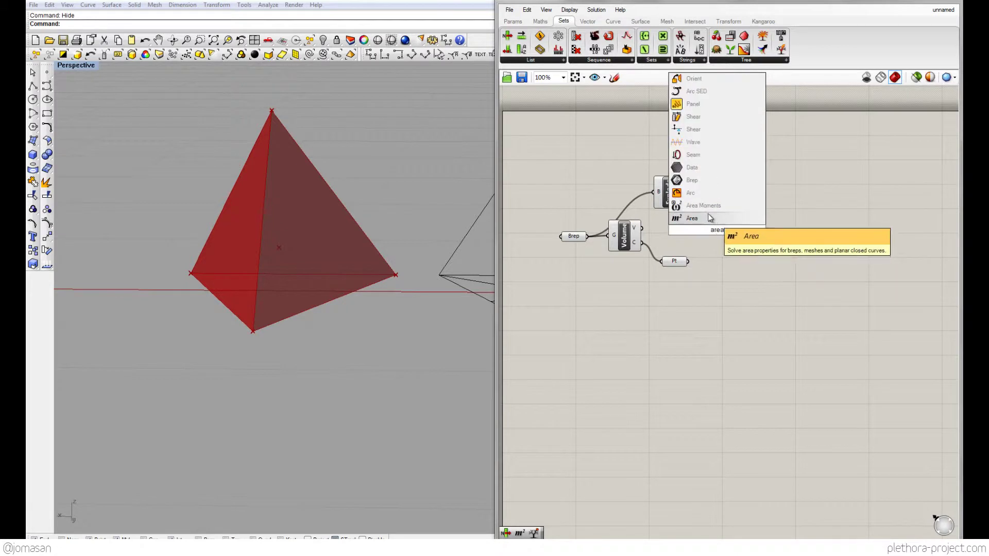
pyautogui.click(710, 218)
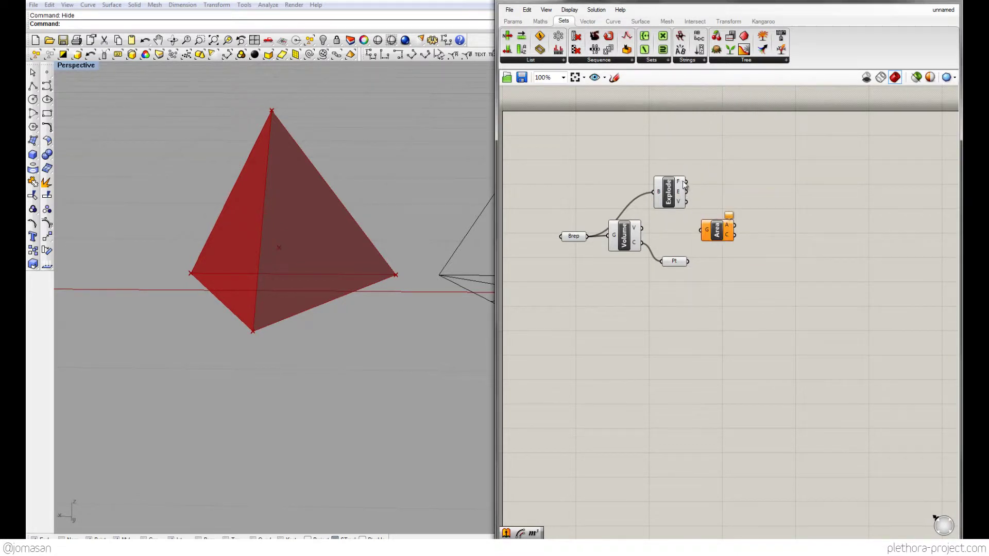
pyautogui.moveTo(686, 181); pyautogui.dragTo(719, 194)
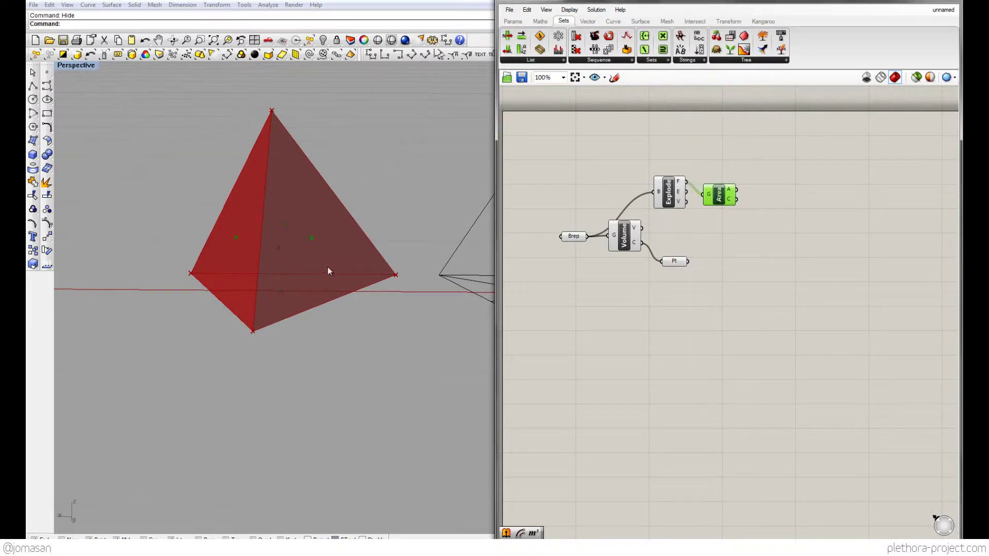
pyautogui.moveTo(328, 268); pyautogui.dragTo(299, 289, button='right')
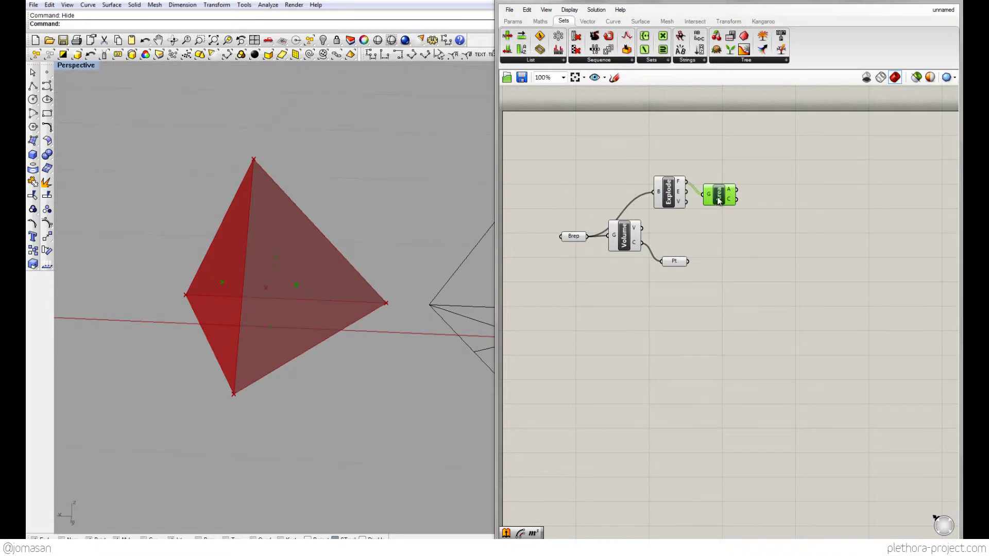
pyautogui.moveTo(719, 200); pyautogui.dragTo(730, 200)
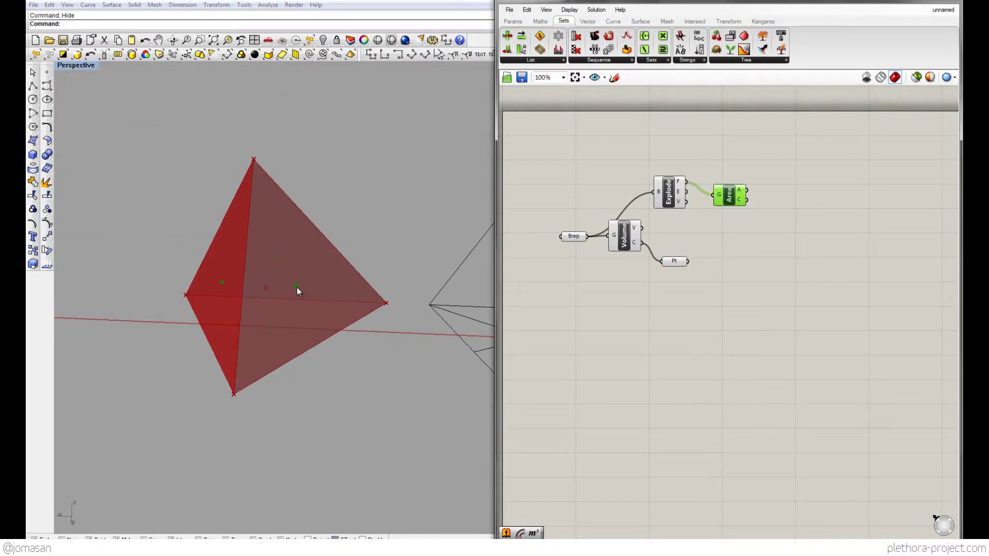
# - Duplicate the Point parameter to hold the face centroids
pyautogui.doubleClick(728, 236)
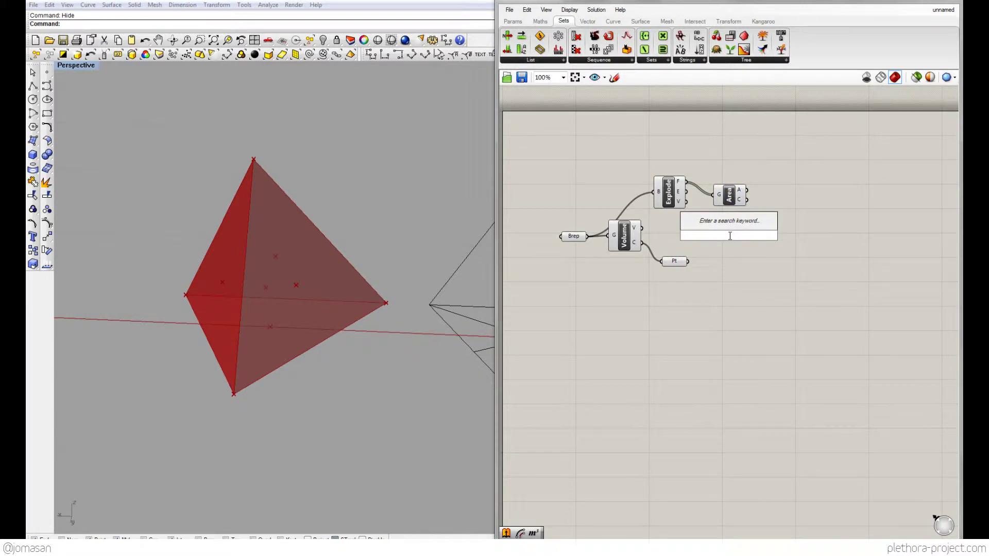
pyautogui.click(671, 261)
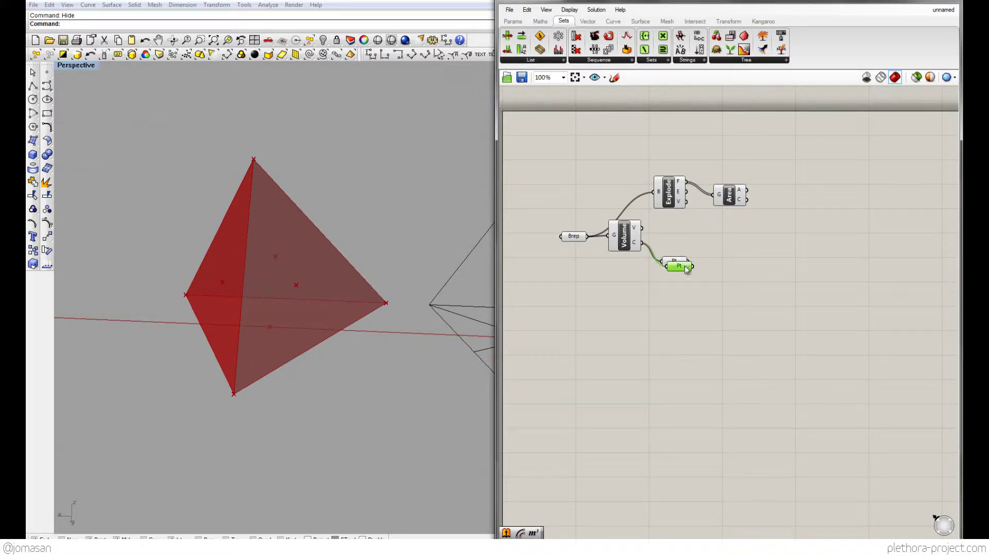
pyautogui.keyDown('alt'); pyautogui.moveTo(683, 263); pyautogui.dragTo(776, 212); pyautogui.keyUp('alt')
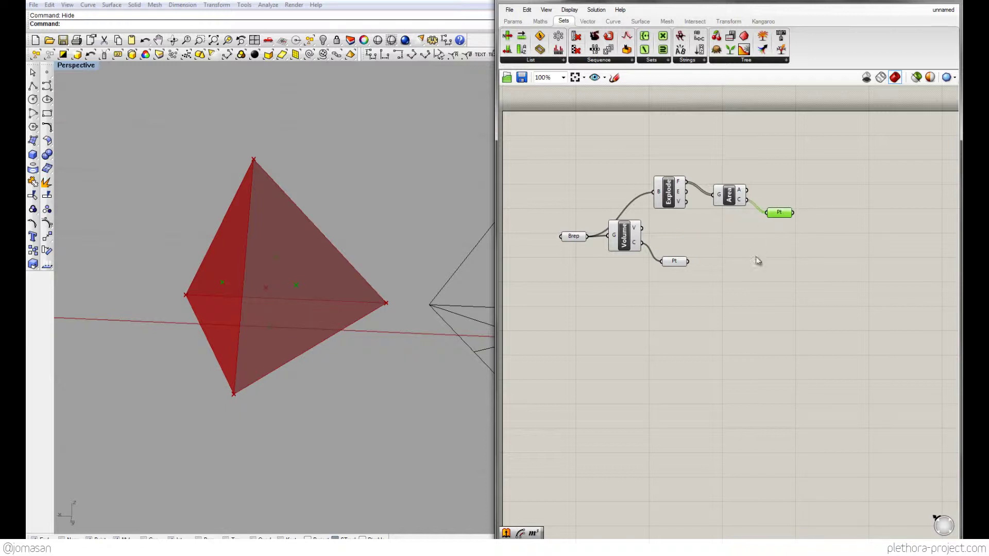
# - Wire Area's centroids into the copied point and draw Lines to the volume centroid
pyautogui.click(736, 258)
pyautogui.doubleClick(756, 251)
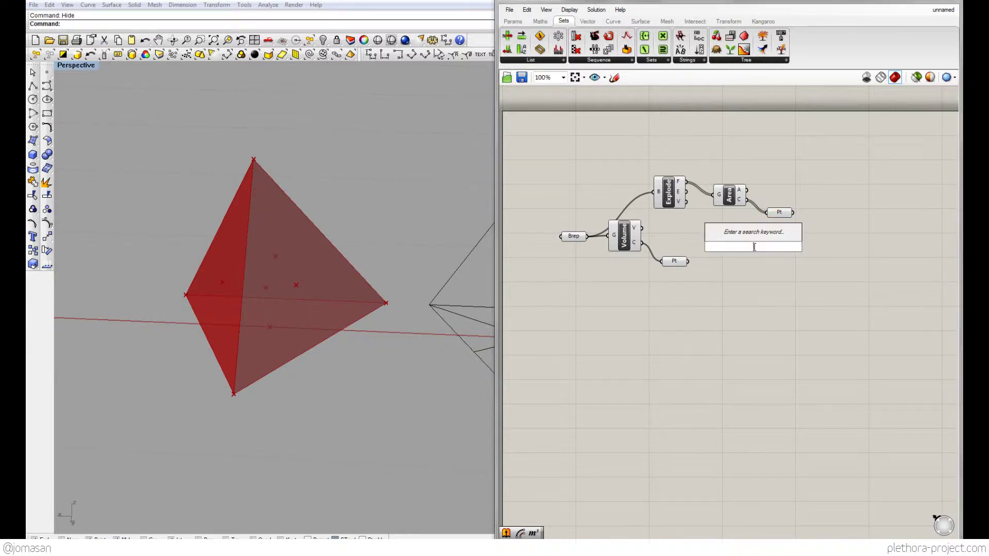
pyautogui.write('line')
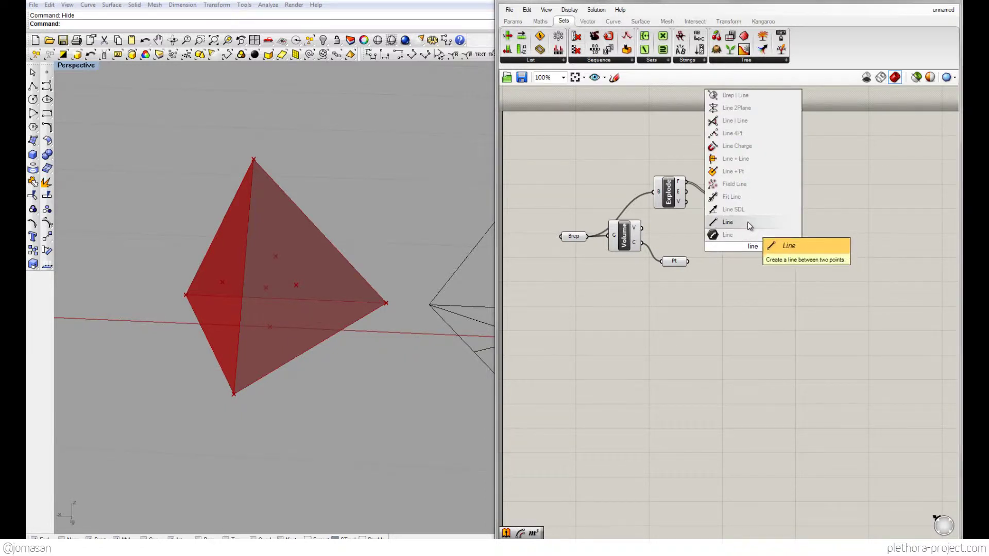
pyautogui.click(749, 235)
pyautogui.moveTo(752, 243)
pyautogui.mouseDown()
pyautogui.moveTo(817, 240)
pyautogui.moveTo(805, 241)
pyautogui.mouseUp()
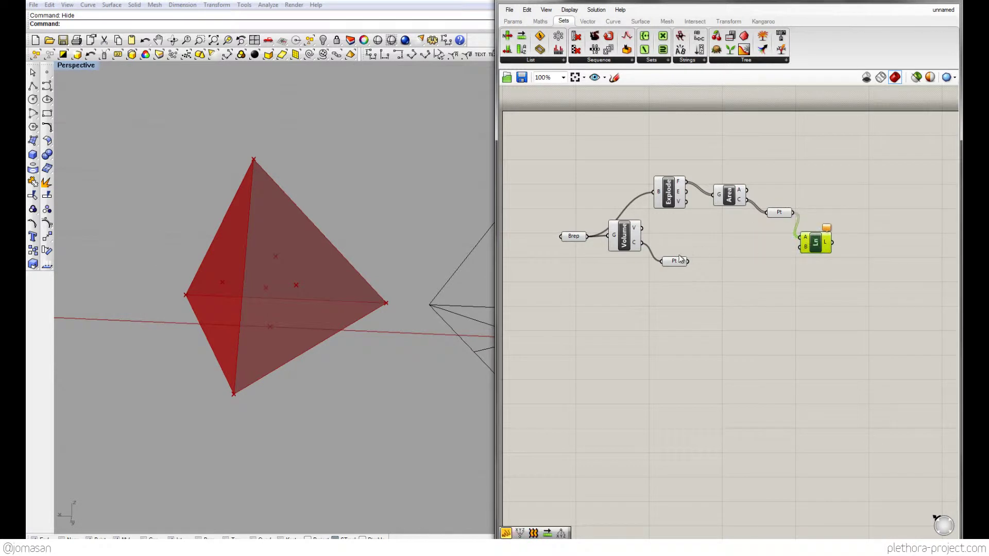
pyautogui.moveTo(689, 262); pyautogui.dragTo(801, 247)
pyautogui.moveTo(242, 291)
pyautogui.mouseDown(button='right')
pyautogui.moveTo(256, 272)
pyautogui.moveTo(253, 206)
pyautogui.mouseUp(button='right')
pyautogui.scroll(3, 252, 206)
pyautogui.scroll(2, 287, 266)
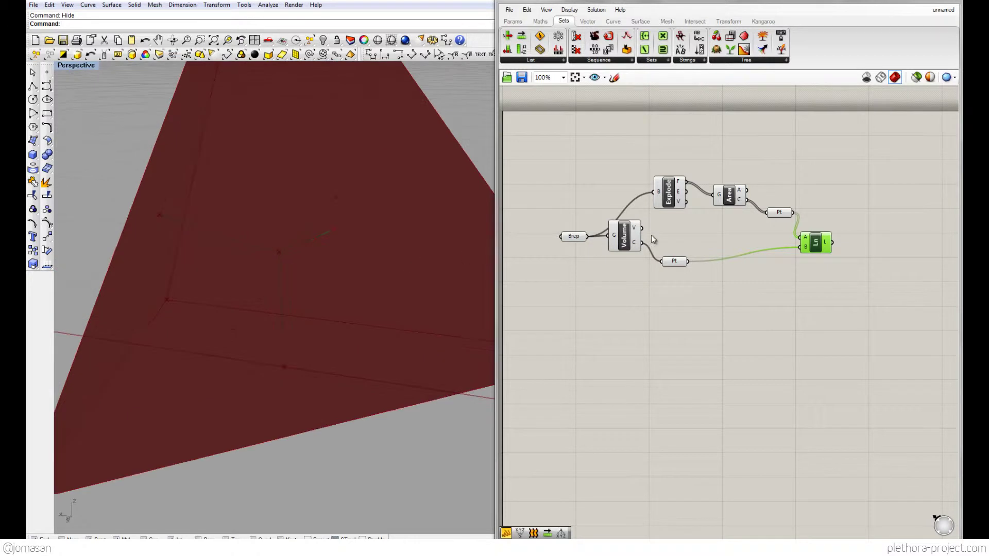
# - Turn off the Explode component's preview to inspect the red pyramid
pyautogui.rightClick(670, 197)
pyautogui.click(690, 216)
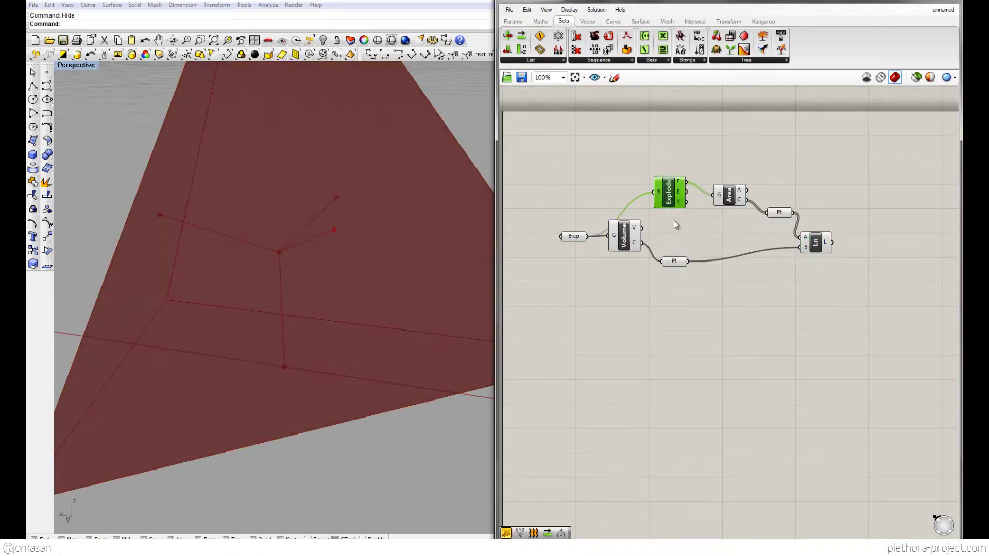
pyautogui.scroll(-4, 421, 281)
pyautogui.moveTo(379, 304); pyautogui.dragTo(386, 308, button='right')
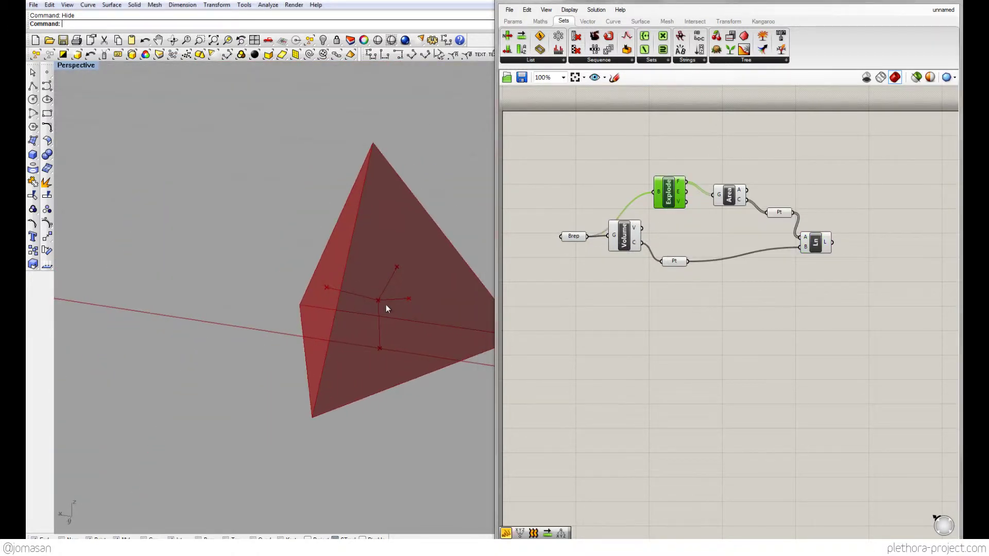
pyautogui.scroll(2, 355, 292)
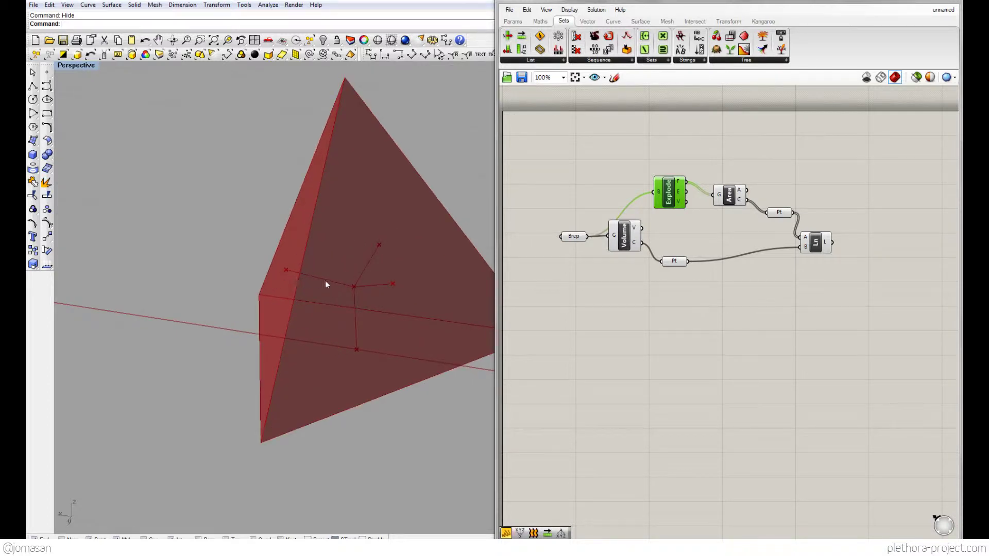
pyautogui.moveTo(297, 277); pyautogui.dragTo(286, 210, button='right')
pyautogui.scroll(-4, 361, 304)
# - Move the black wireframe pyramid down and to the right
pyautogui.moveTo(286, 210); pyautogui.dragTo(406, 357)
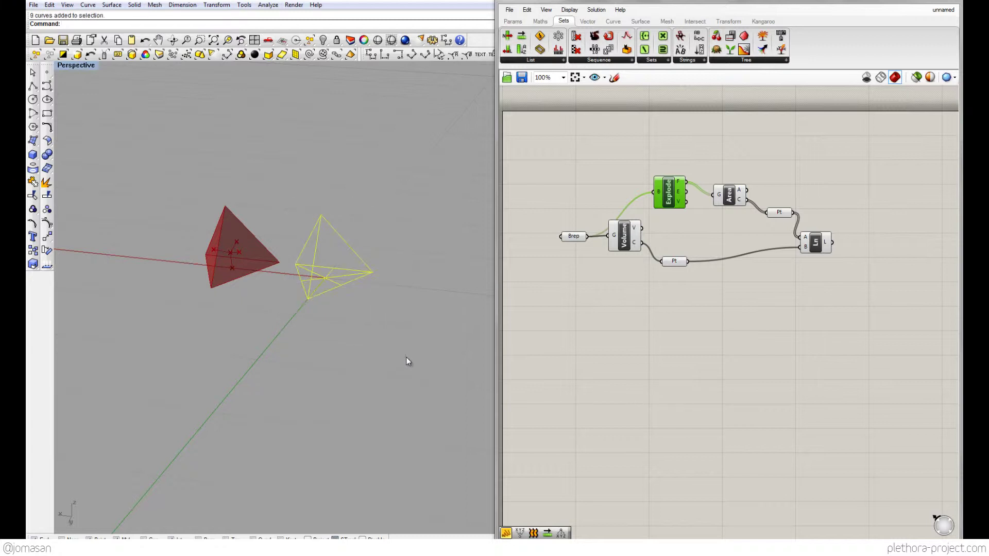
pyautogui.write('m')
pyautogui.press('Return')
pyautogui.click(365, 311)
pyautogui.click(484, 417)
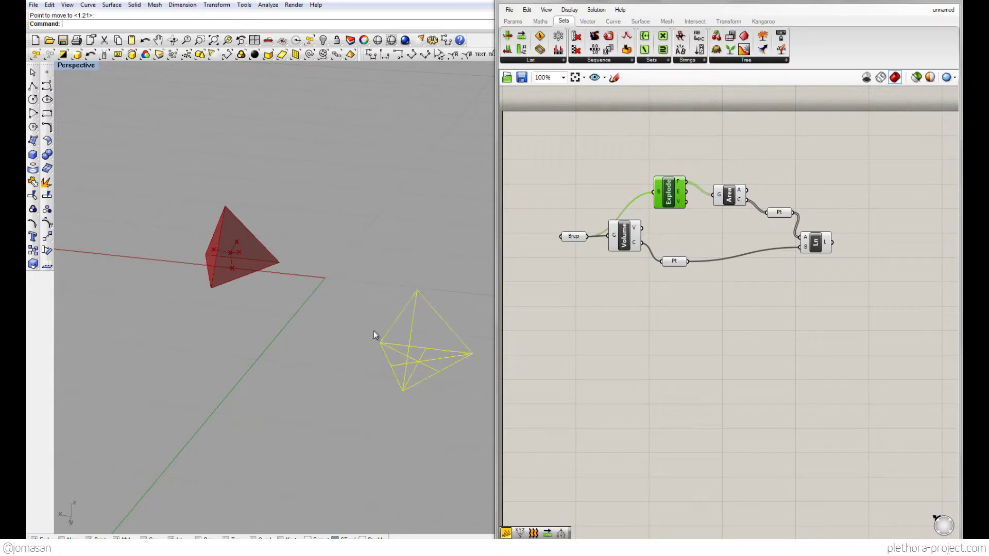
pyautogui.moveTo(373, 331); pyautogui.dragTo(248, 262, button='right')
pyautogui.scroll(3, 236, 285)
pyautogui.scroll(4, 248, 262)
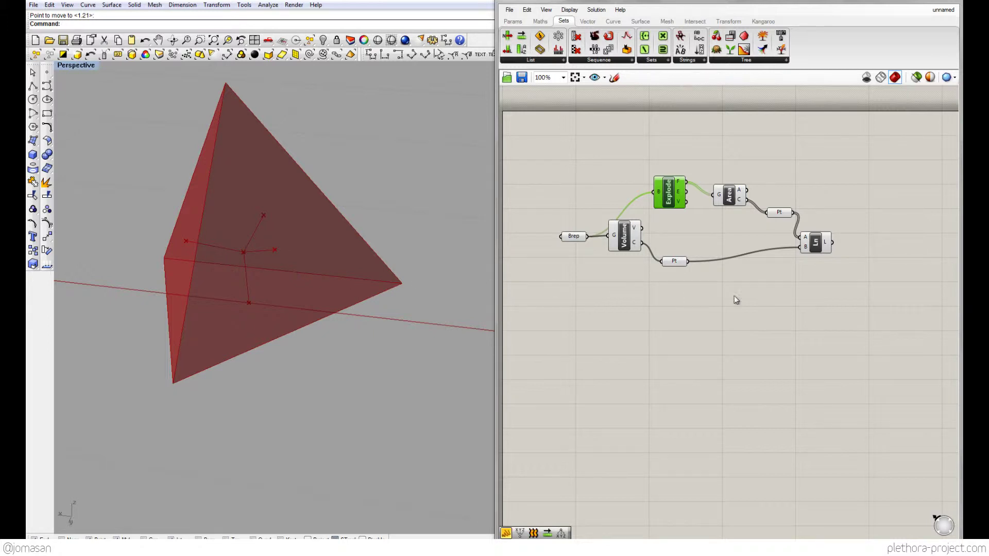
# - Place a Text Tag component and wire the face centre points into its location
pyautogui.doubleClick(772, 294)
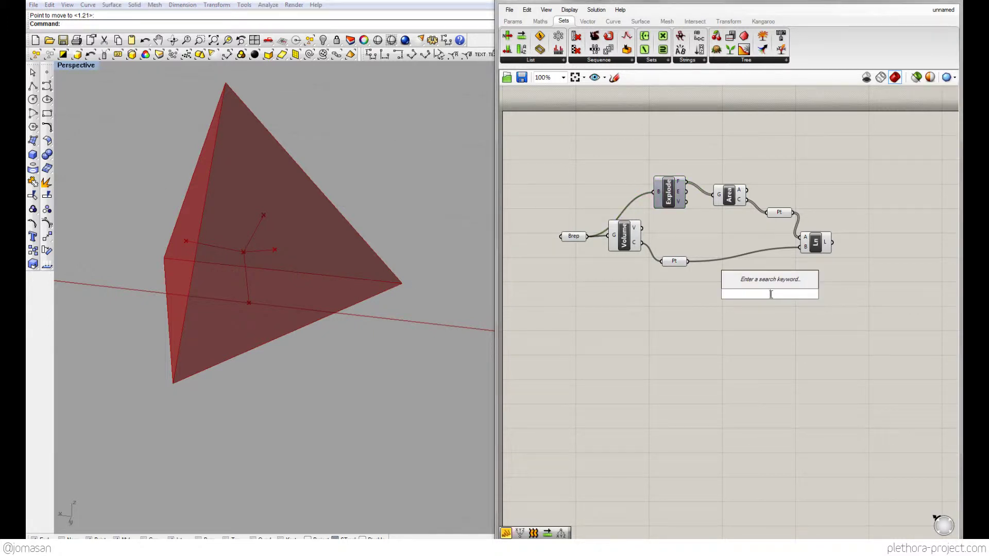
pyautogui.write('tag')
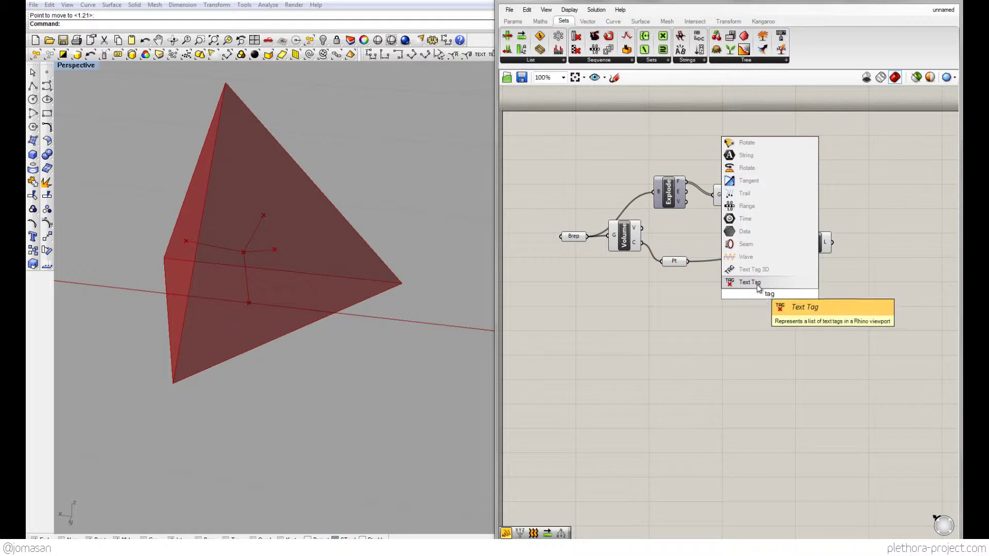
pyautogui.click(758, 285)
pyautogui.moveTo(770, 294); pyautogui.dragTo(863, 224)
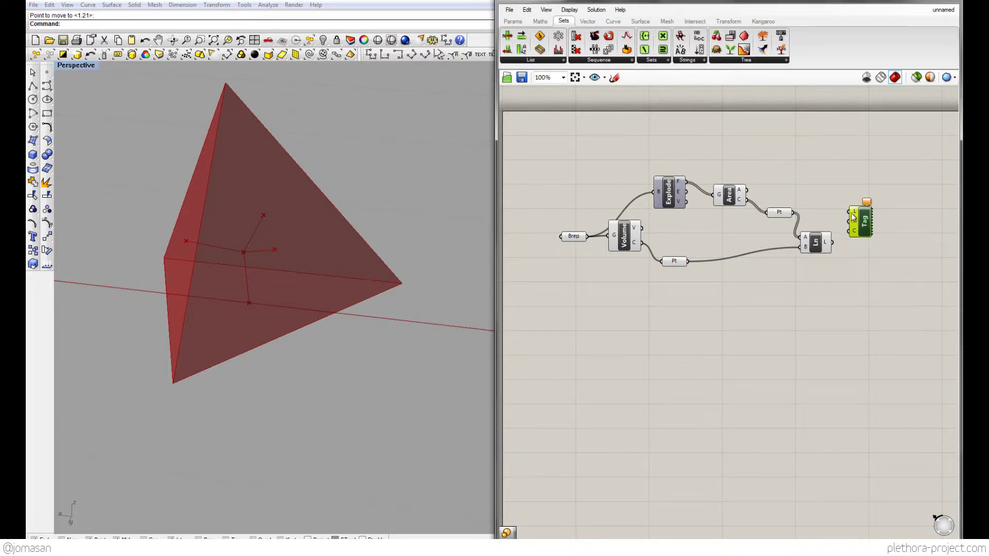
pyautogui.moveTo(855, 215)
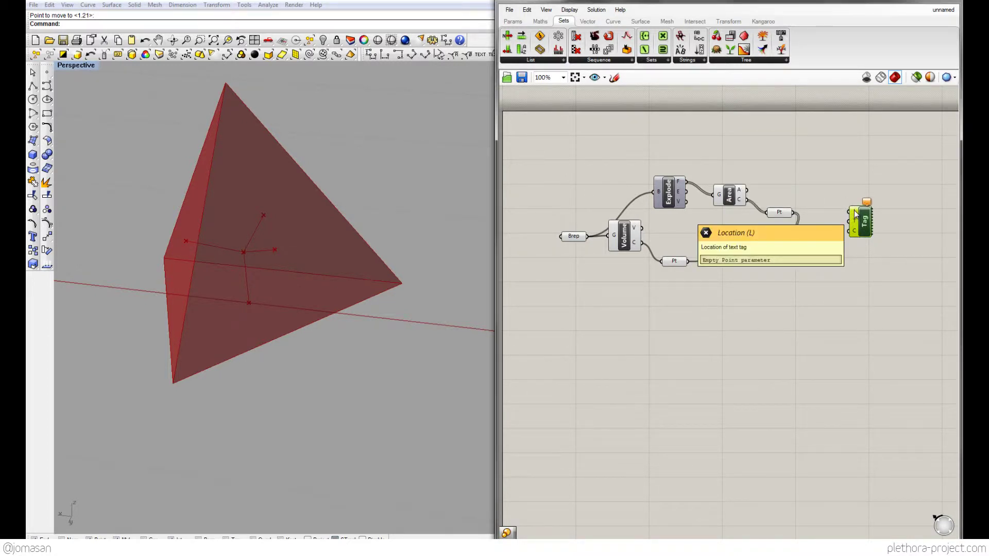
pyautogui.moveTo(855, 215); pyautogui.dragTo(861, 204)
pyautogui.click(783, 215)
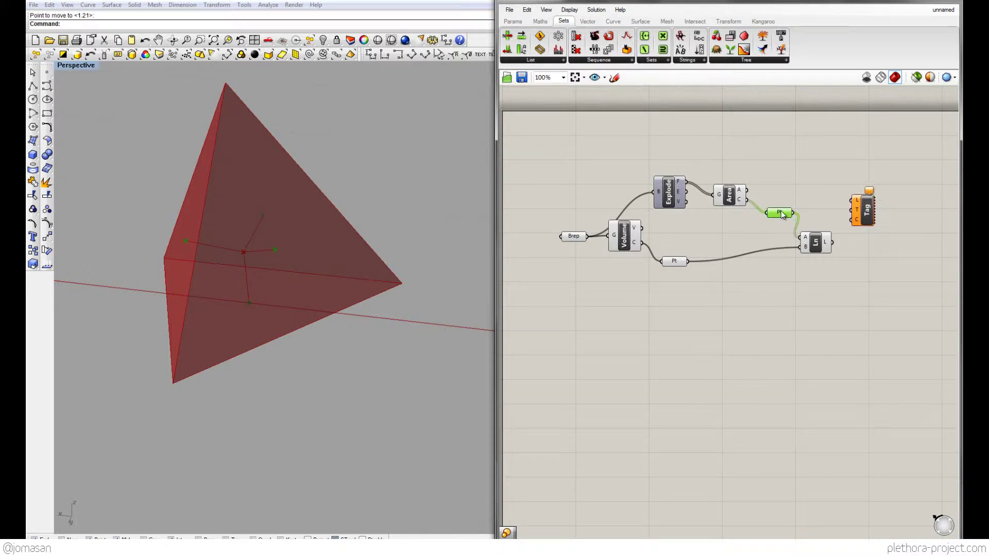
pyautogui.moveTo(794, 213); pyautogui.dragTo(868, 194)
pyautogui.moveTo(859, 205)
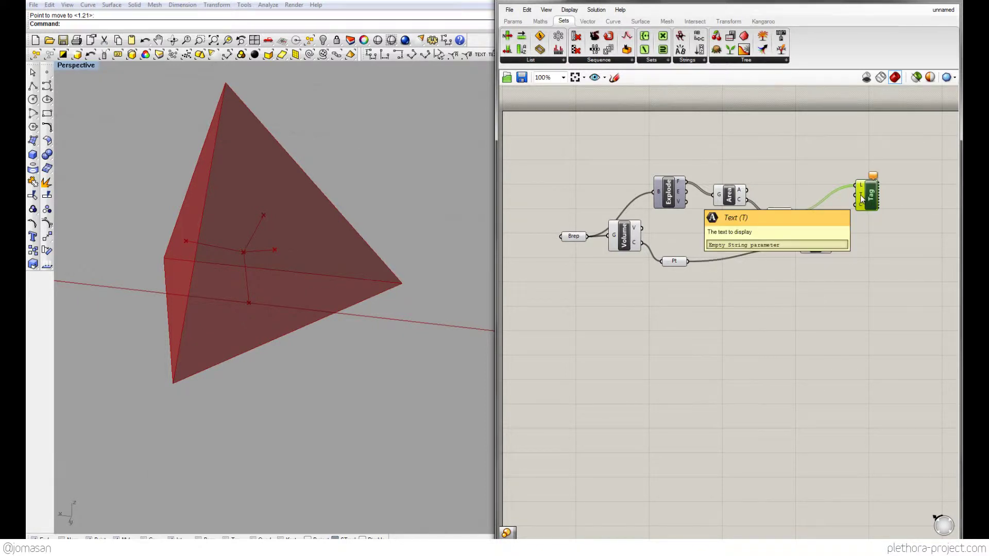
pyautogui.click(866, 237)
# - Add a Length component measuring the centroid lines
pyautogui.doubleClick(825, 288)
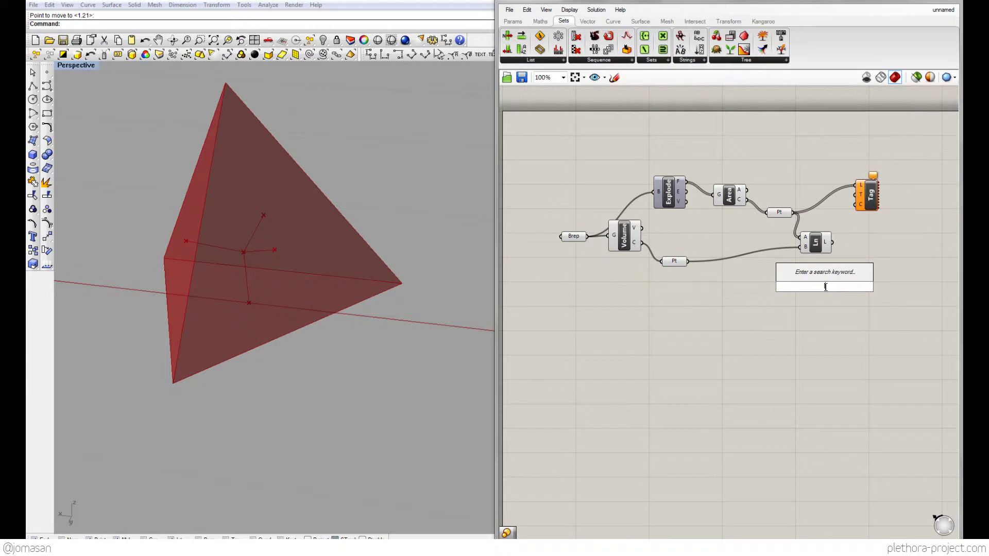
pyautogui.write('leng')
pyautogui.press('Return')
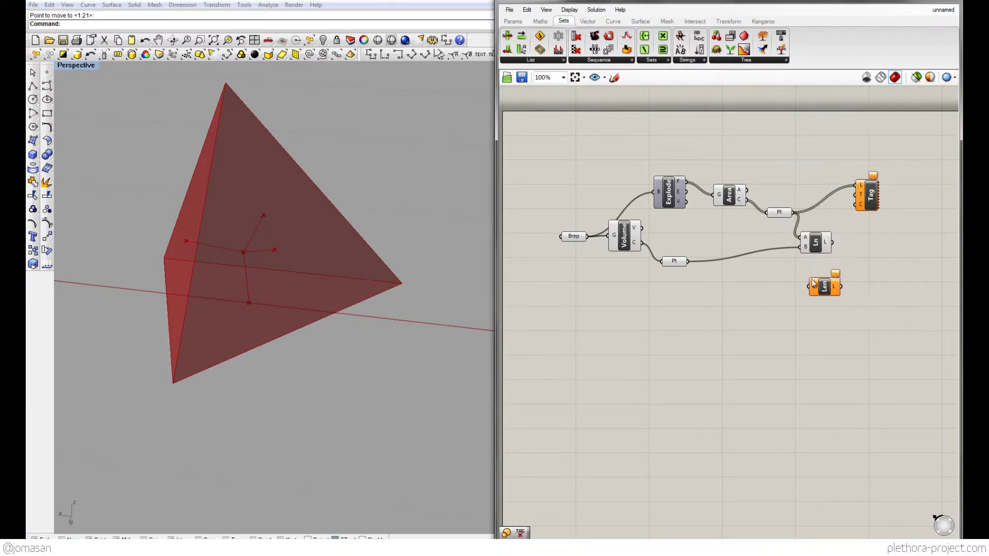
pyautogui.moveTo(824, 283); pyautogui.dragTo(853, 256)
pyautogui.moveTo(830, 242); pyautogui.dragTo(892, 199)
pyautogui.scroll(4, 273, 263)
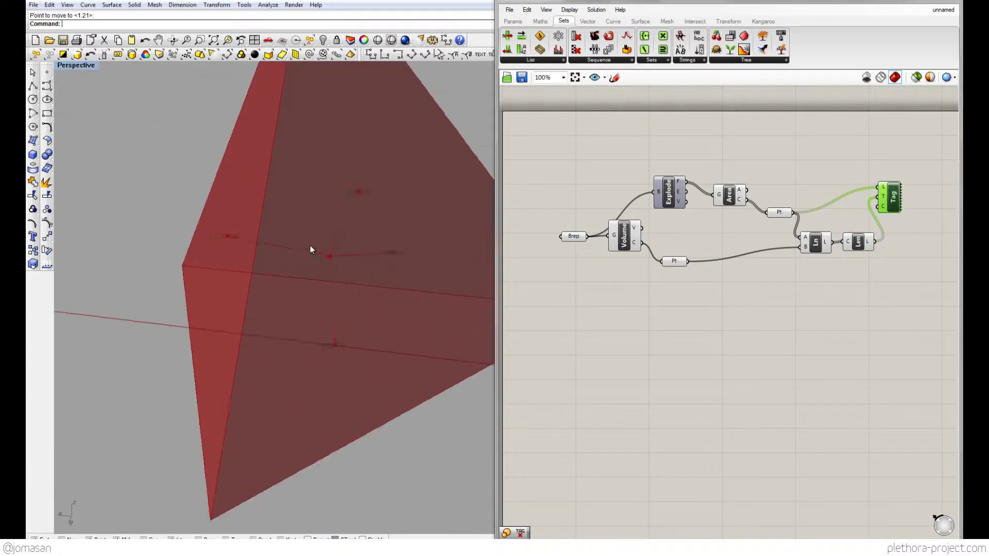
pyautogui.scroll(-6, 283, 254)
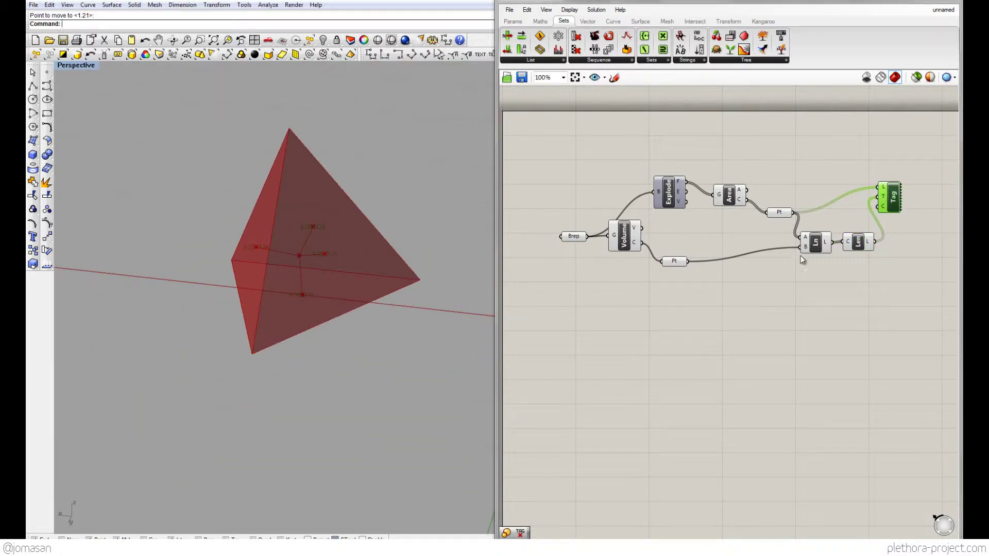
pyautogui.moveTo(757, 261); pyautogui.dragTo(733, 266, button='right')
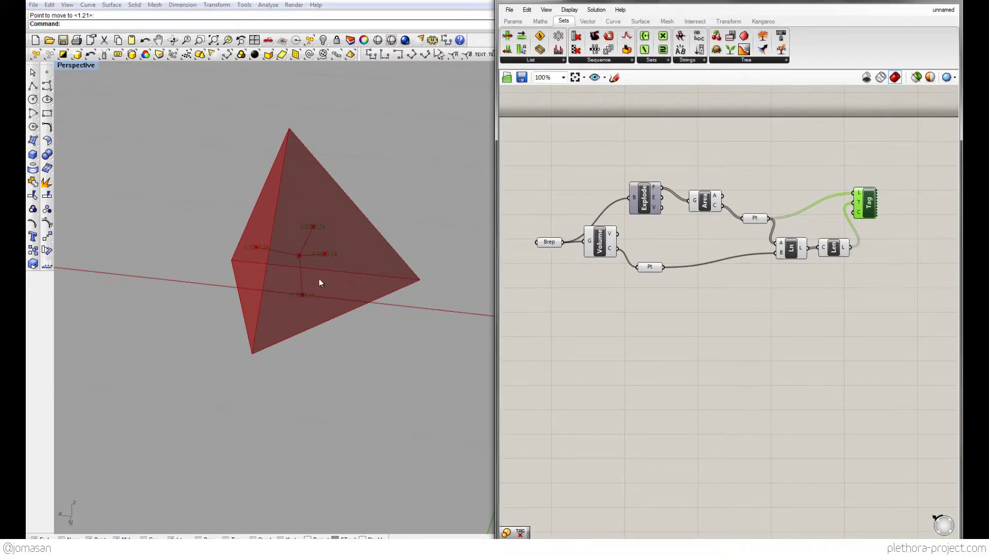
# - Enable preview so the tags show 0.204124, then hide the Grasshopper window
pyautogui.click(755, 219)
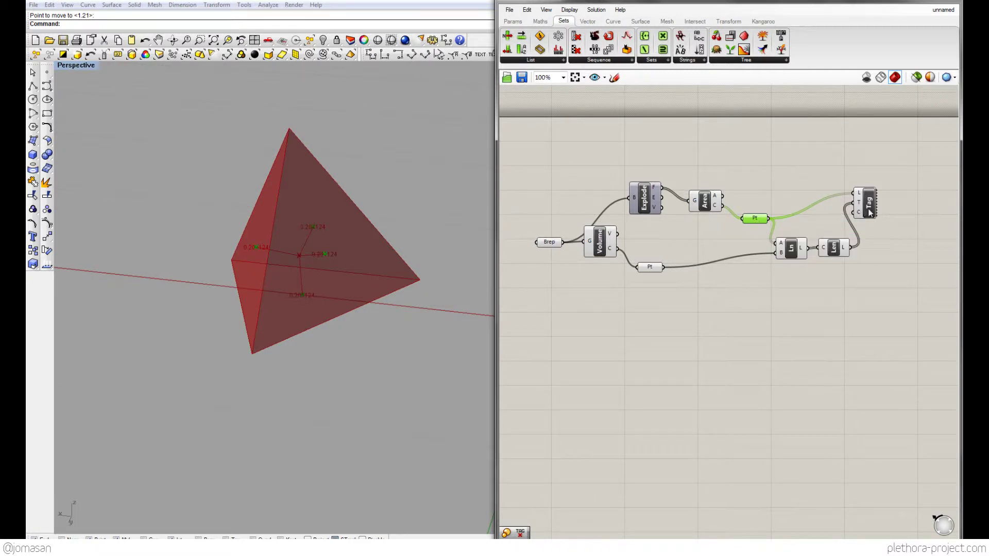
pyautogui.click(650, 268)
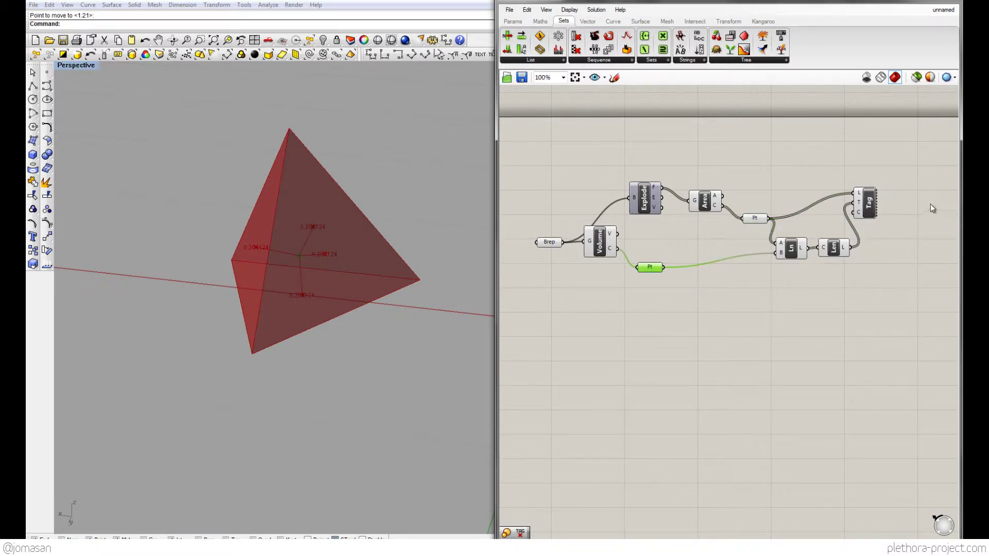
pyautogui.keyDown('shift'); pyautogui.click(869, 209); pyautogui.keyUp('shift')
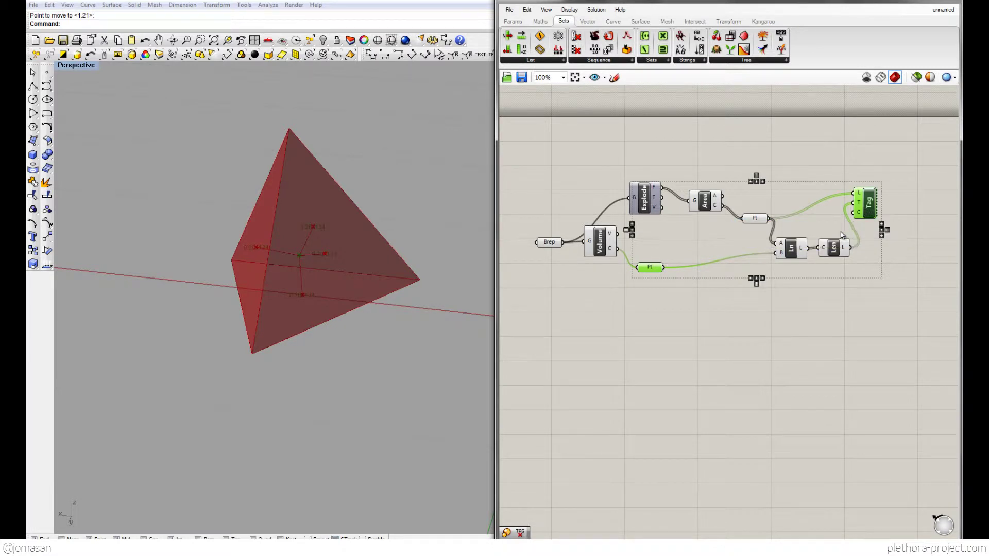
pyautogui.keyDown('shift'); pyautogui.click(834, 249); pyautogui.keyUp('shift')
pyautogui.middleClick(834, 251)
pyautogui.click(850, 271)
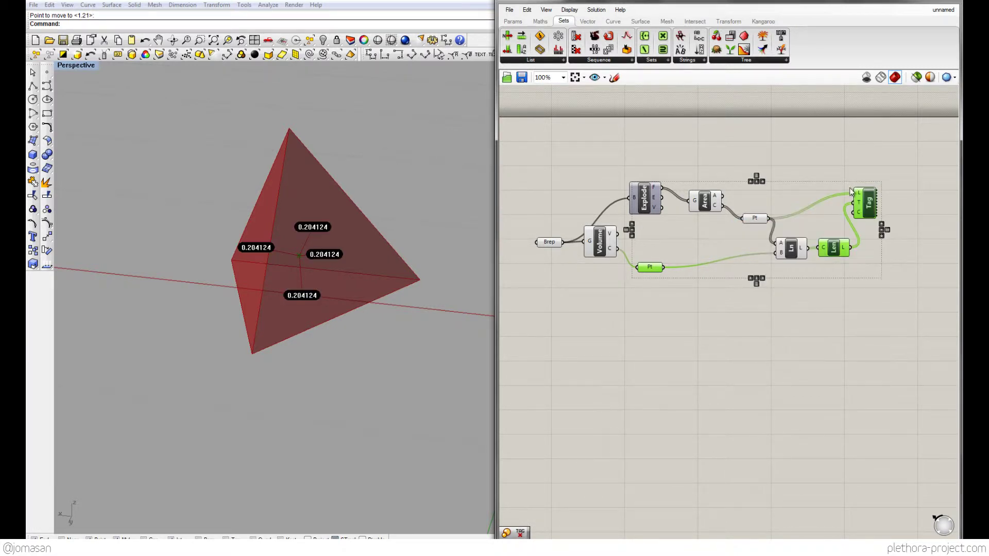
pyautogui.click(940, 7)
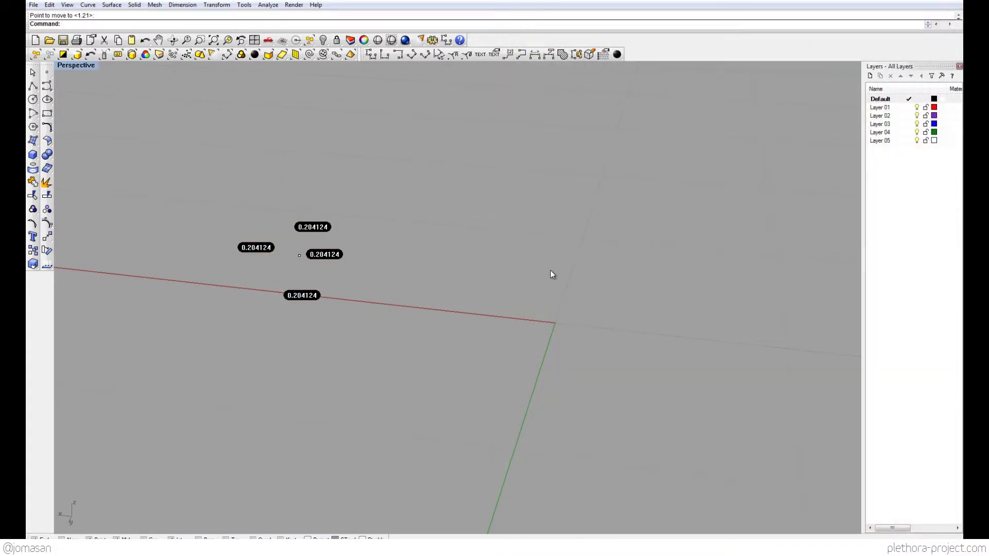
# - Unhide the tetrahedron with Show and switch the viewport to wireframe display
pyautogui.moveTo(539, 275); pyautogui.dragTo(365, 59, button='right')
pyautogui.write('Show')
pyautogui.press('Return')
pyautogui.click(316, 261)
pyautogui.click(392, 40)
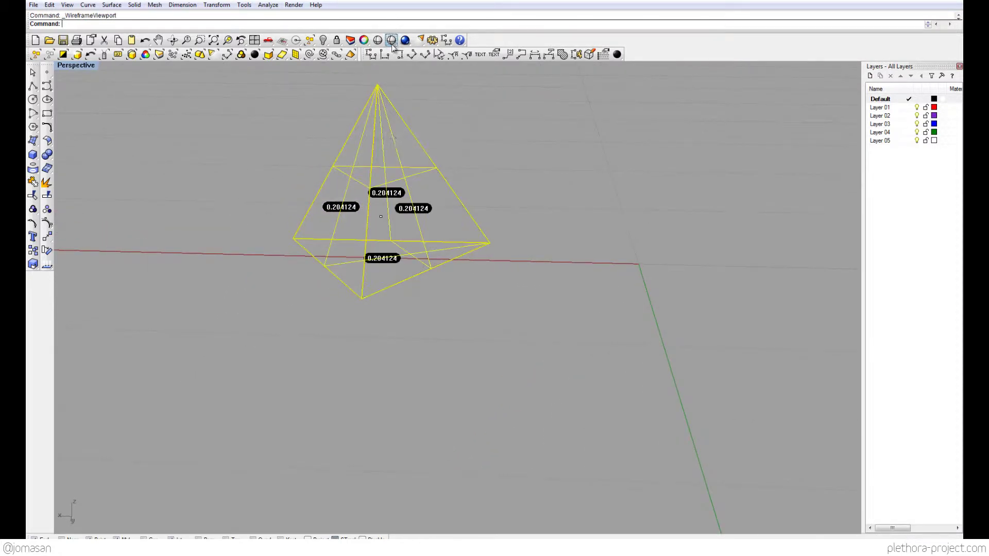
pyautogui.moveTo(441, 235); pyautogui.dragTo(506, 203, button='right')
pyautogui.press('Escape')
pyautogui.scroll(3, 425, 256)
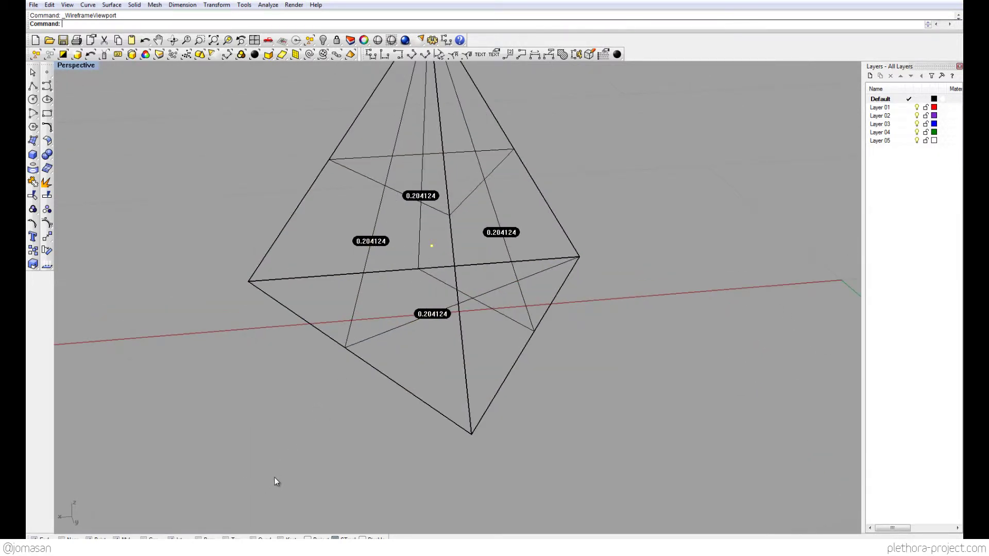
# - Run Grasshopper, bring up the Ln component's quick menu, then hide Grasshopper to view the 0.204124 tags
pyautogui.write('Grasshopper')
pyautogui.press('Return')
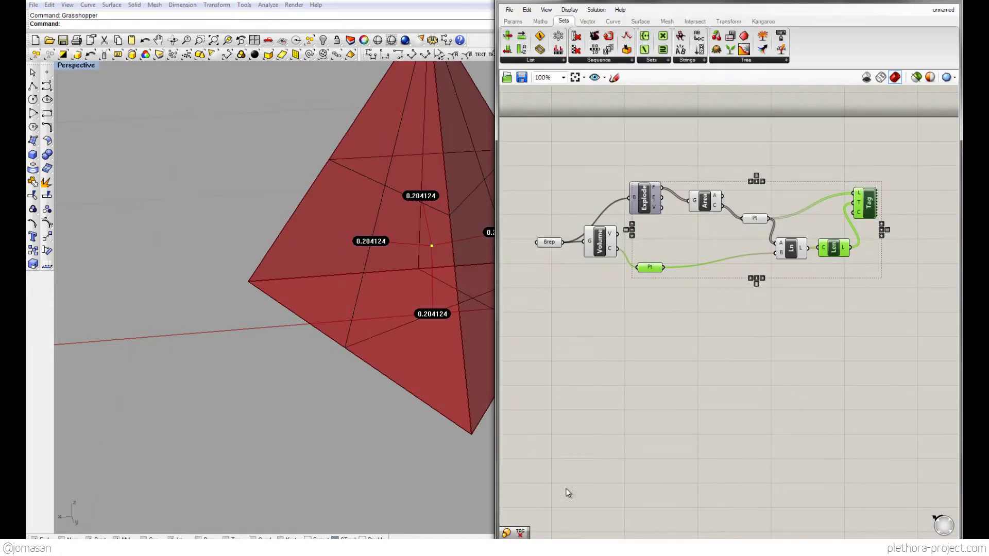
pyautogui.click(691, 283)
pyautogui.click(791, 249)
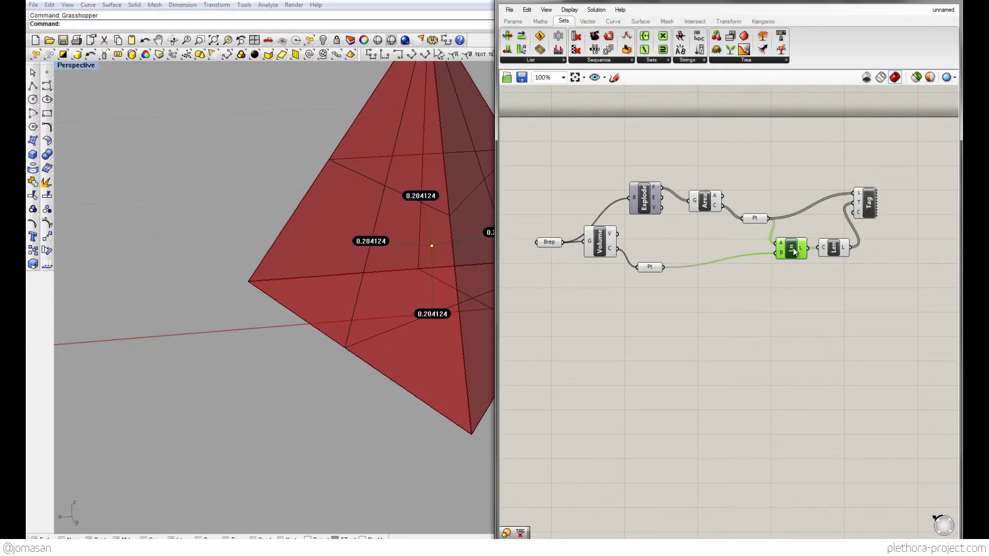
pyautogui.press('space')
pyautogui.click(949, 3)
pyautogui.moveTo(423, 319); pyautogui.dragTo(462, 334, button='right')
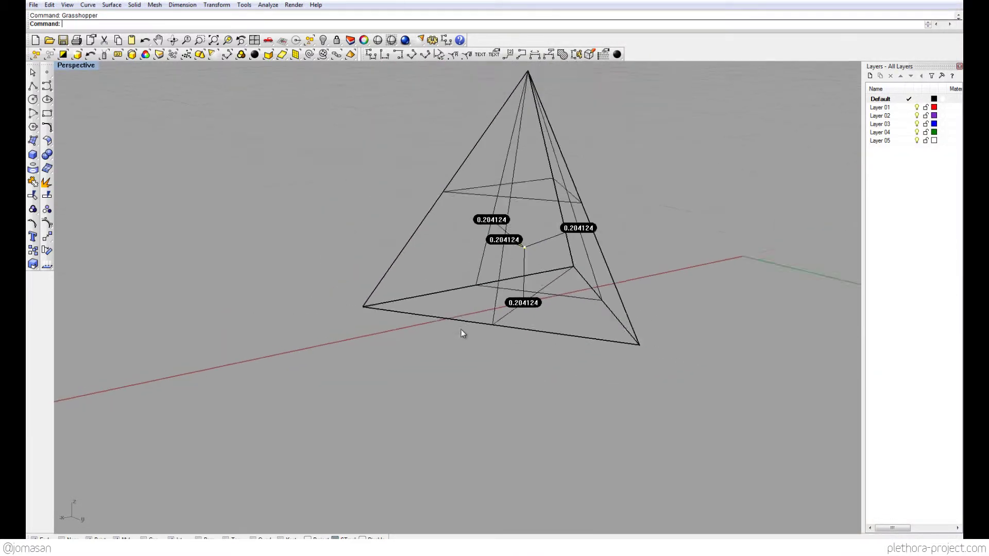
pyautogui.scroll(-3, 438, 336)
# - Move the pyramid with its tags and lines so its corner sits at the origin
pyautogui.moveTo(284, 173); pyautogui.dragTo(554, 433)
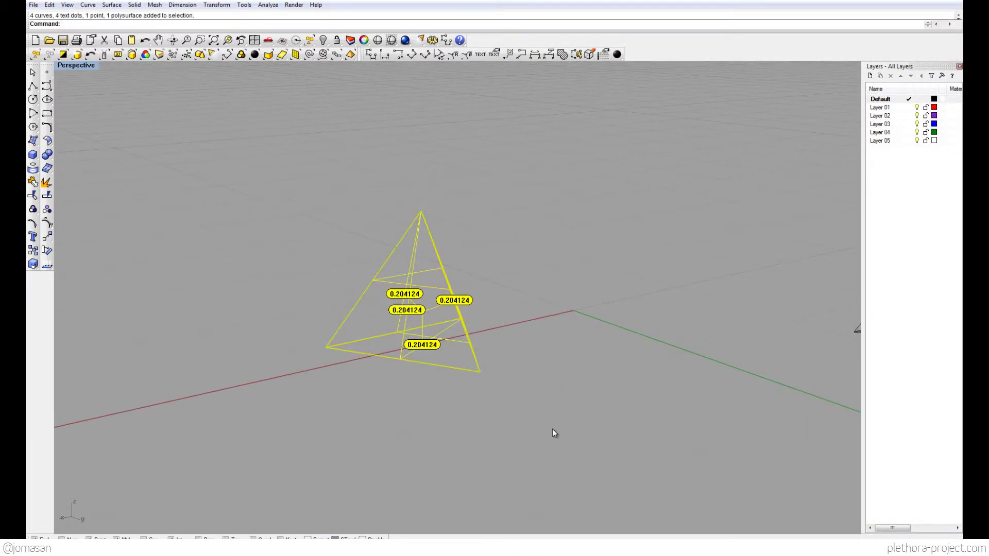
pyautogui.press('Return')
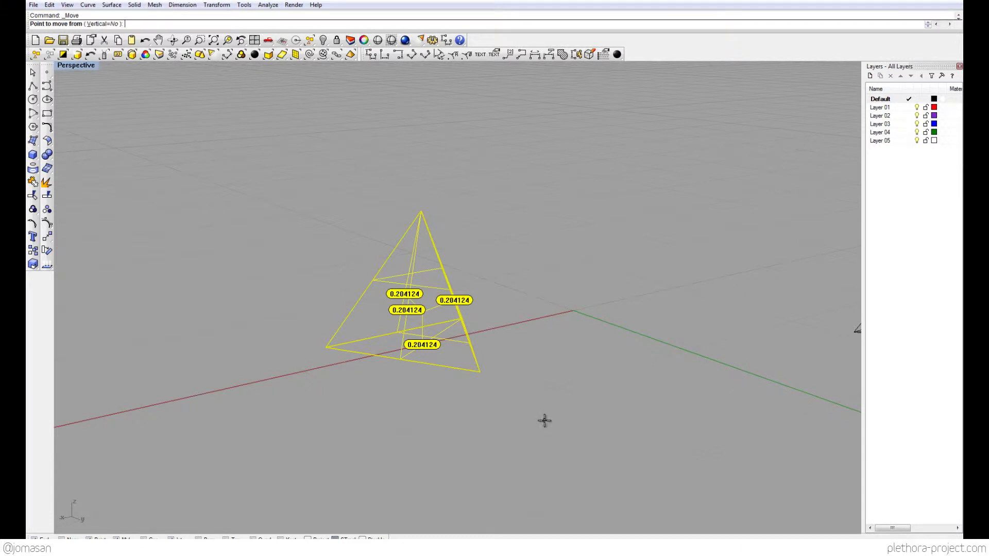
pyautogui.scroll(5, 372, 348)
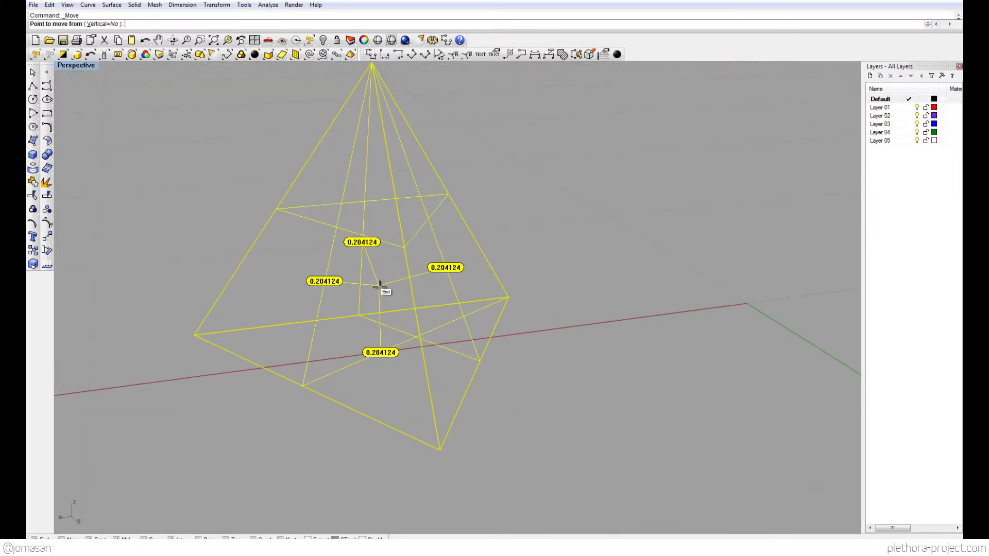
pyautogui.click(379, 286)
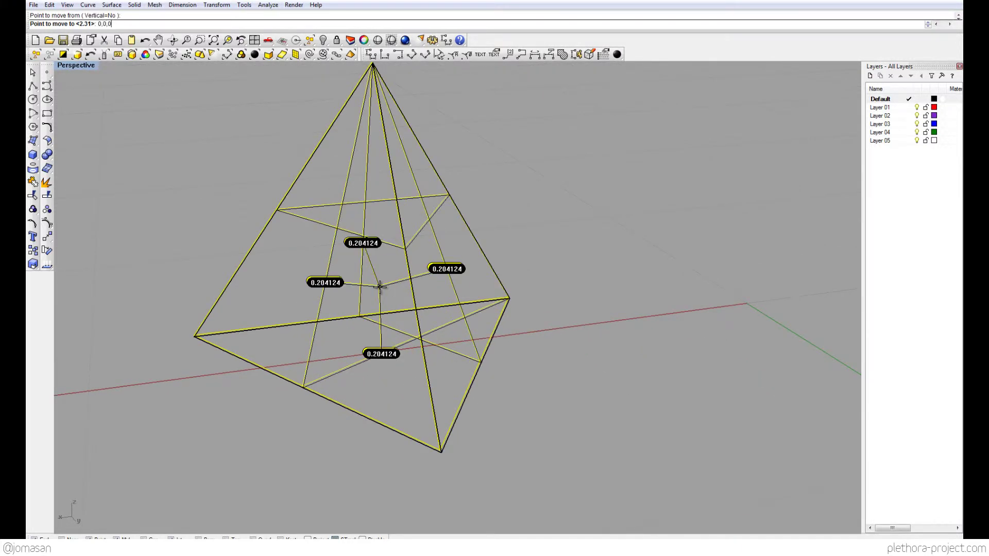
pyautogui.press('Return')
pyautogui.press('Left')
pyautogui.press('Left')
pyautogui.press('Left')
pyautogui.press('Left')
pyautogui.press('Left')
pyautogui.press('Left')
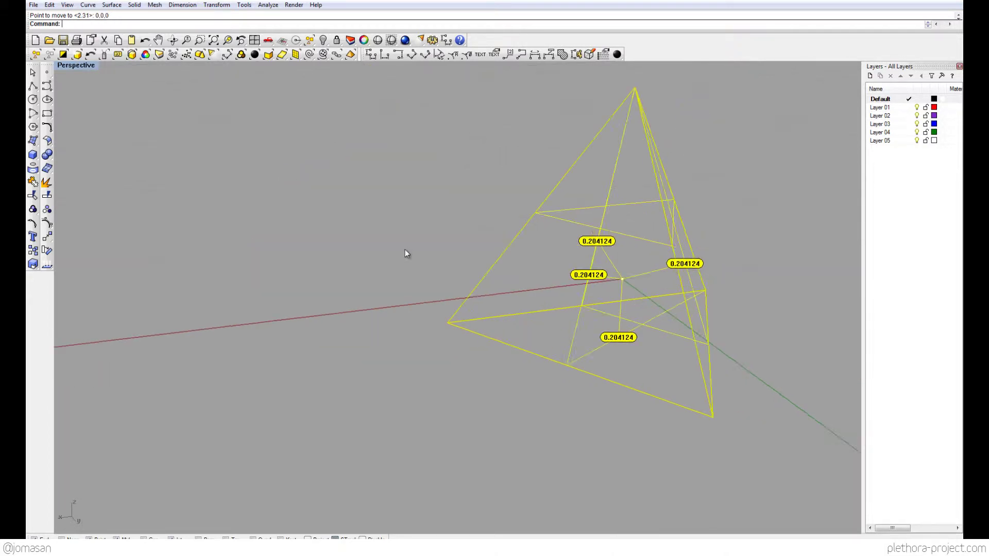
pyautogui.scroll(2, 445, 273)
pyautogui.scroll(-5, 369, 283)
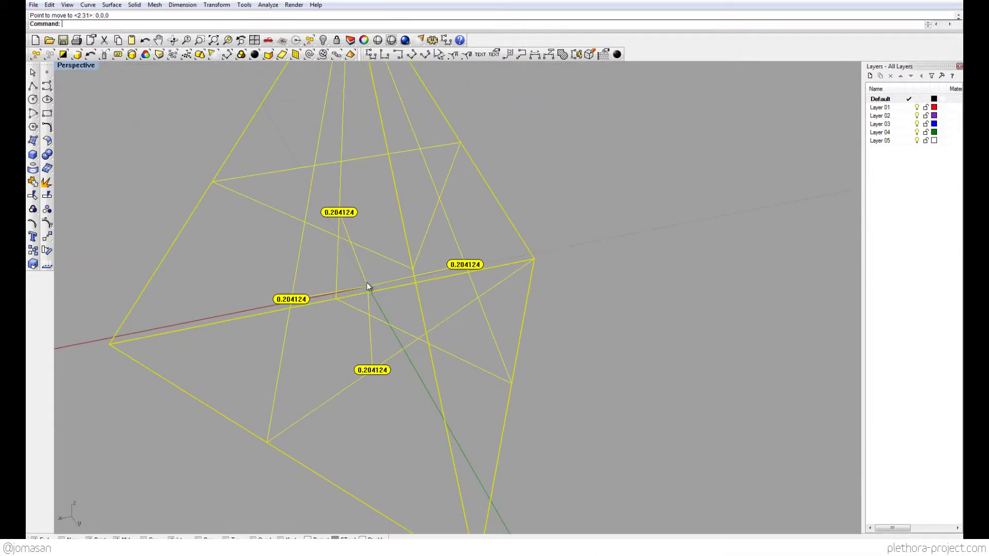
pyautogui.moveTo(383, 243); pyautogui.dragTo(383, 272, button='right')
# - Switch the Perspective view to shaded display and select the pyramid
pyautogui.click(474, 299)
pyautogui.scroll(2, 425, 240)
pyautogui.scroll(-3, 343, 271)
pyautogui.scroll(3, 357, 277)
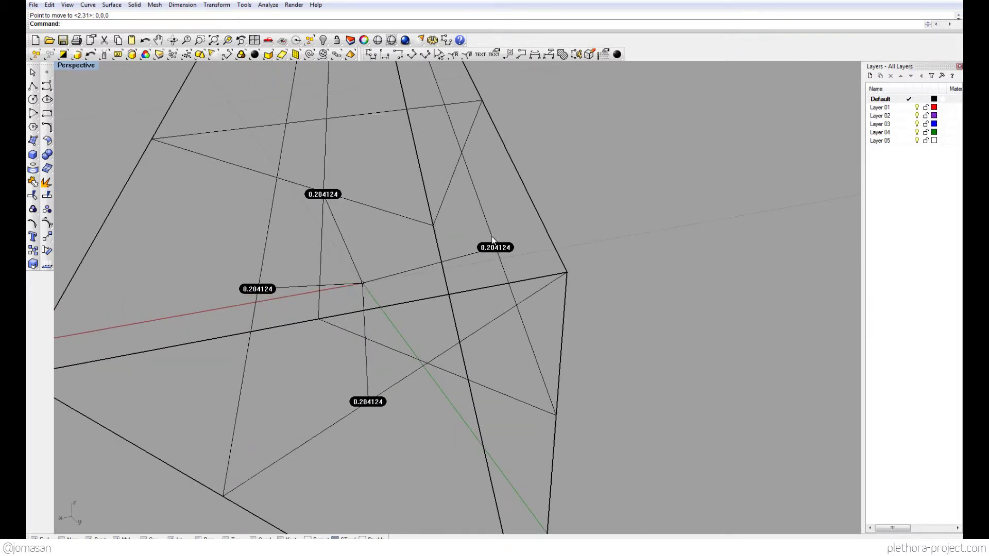
pyautogui.scroll(-5, 493, 245)
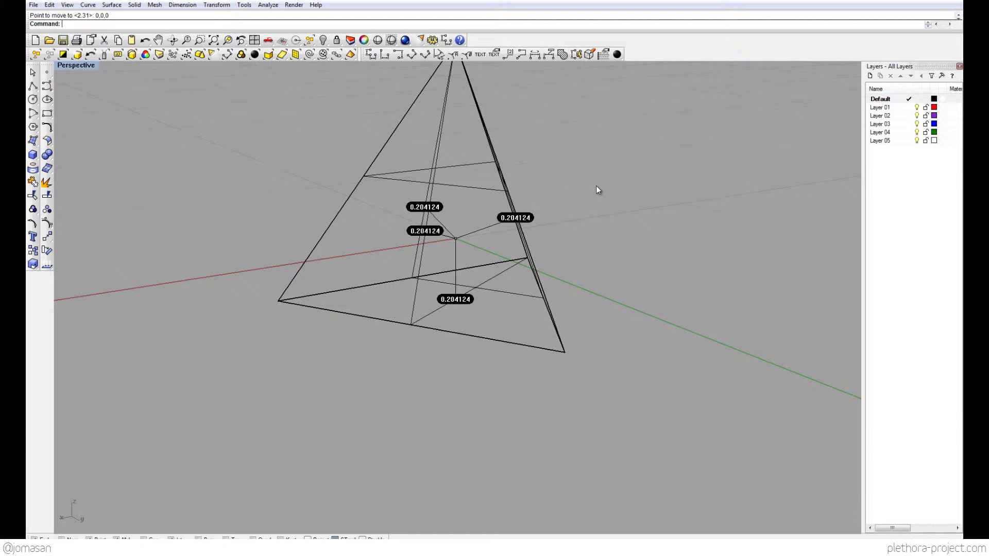
pyautogui.moveTo(598, 187); pyautogui.dragTo(400, 299, button='right')
pyautogui.moveTo(387, 198); pyautogui.dragTo(404, 89, button='right')
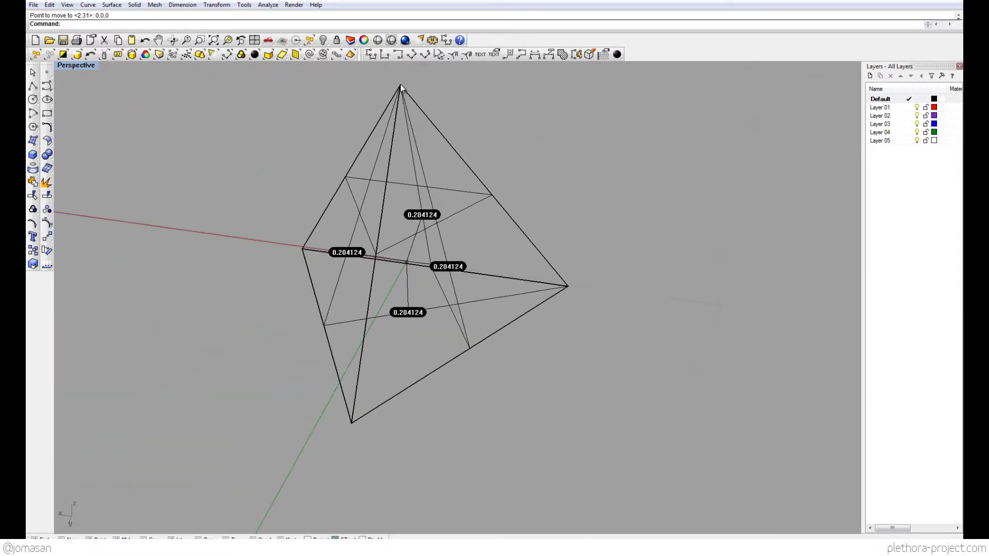
pyautogui.click(392, 40)
pyautogui.moveTo(386, 271)
pyautogui.mouseDown(button='right')
pyautogui.moveTo(413, 227)
pyautogui.moveTo(399, 181)
pyautogui.moveTo(371, 164)
pyautogui.mouseUp(button='right')
pyautogui.click(396, 169)
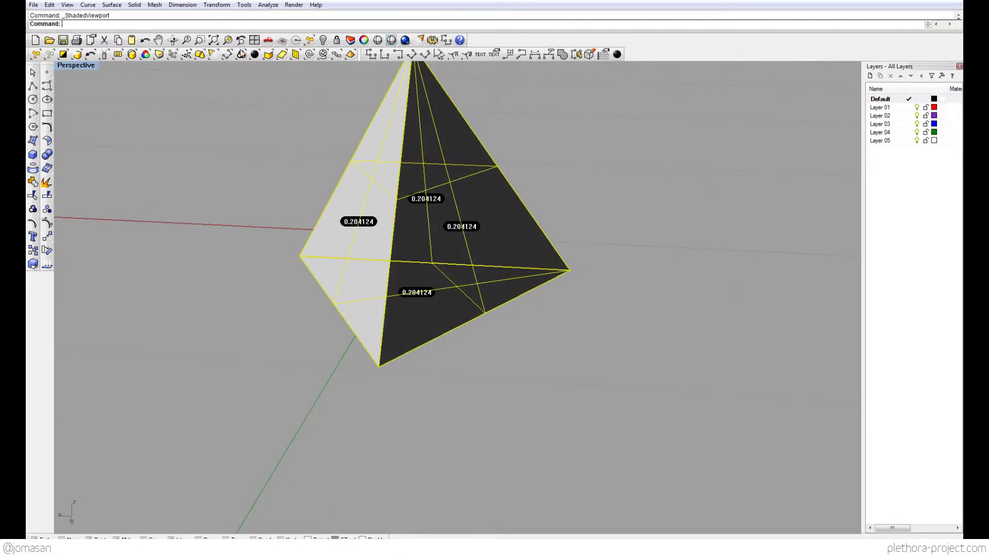
# - Mesh the tetrahedron from NURBS with default options, delete the original surface, and select the mesh
pyautogui.click(155, 5)
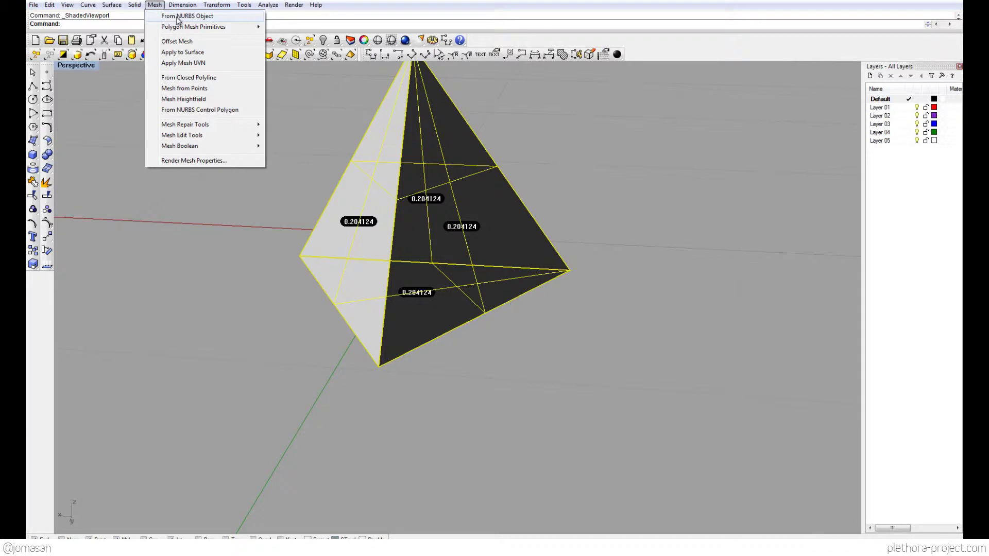
pyautogui.click(182, 16)
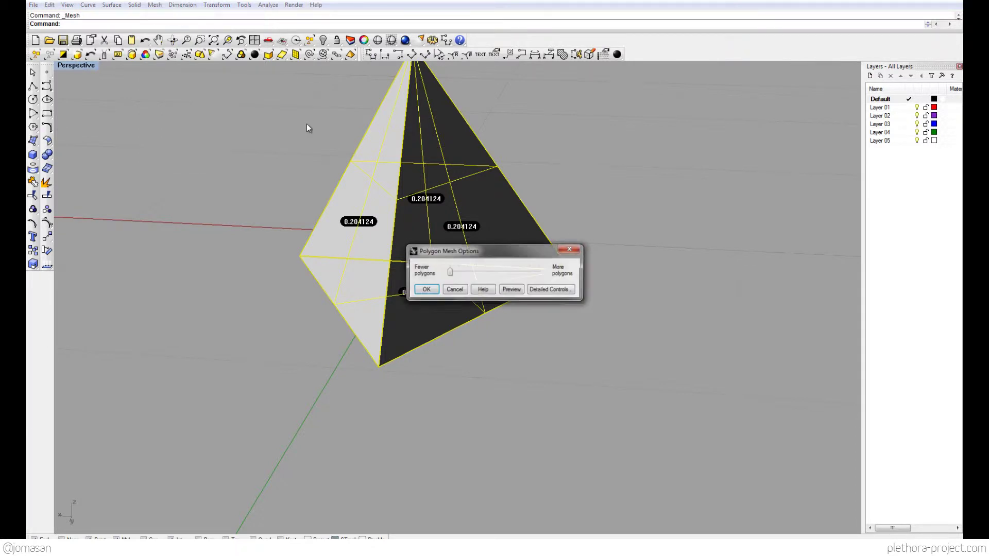
pyautogui.click(426, 291)
pyautogui.press('Delete')
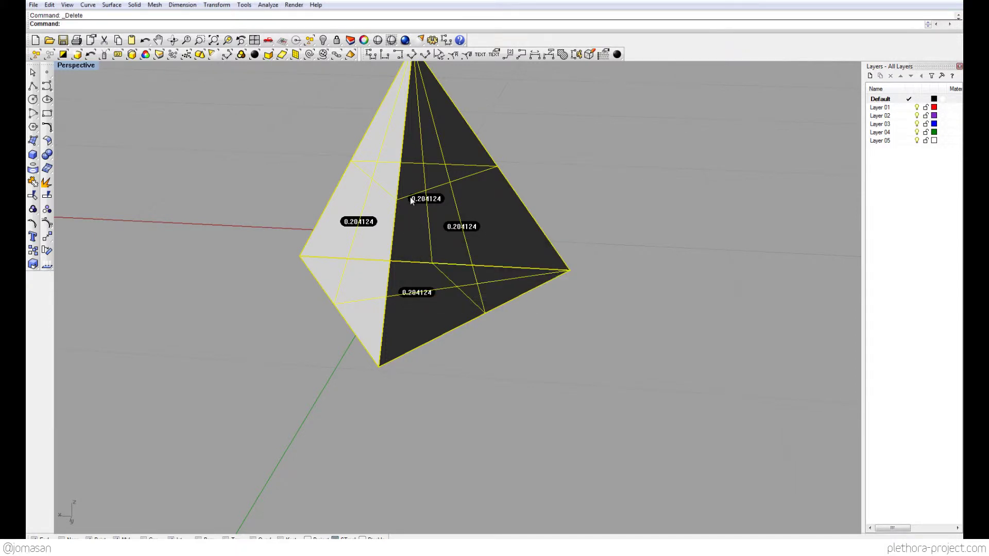
pyautogui.moveTo(408, 202); pyautogui.dragTo(517, 234, button='right')
pyautogui.click(503, 173)
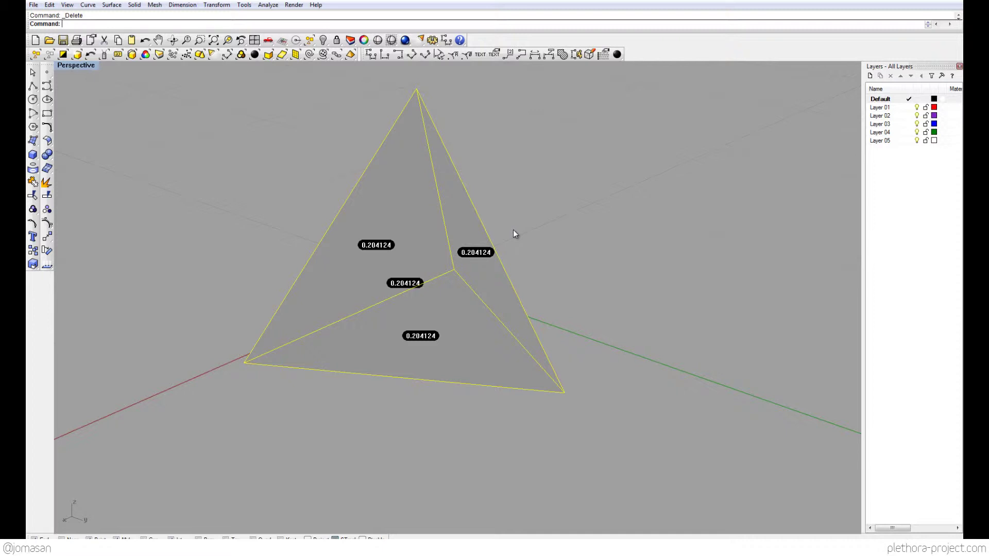
# - Export the selected mesh to the Desktop as tetra.obj with the default OBJ options
pyautogui.click(33, 5)
pyautogui.click(64, 121)
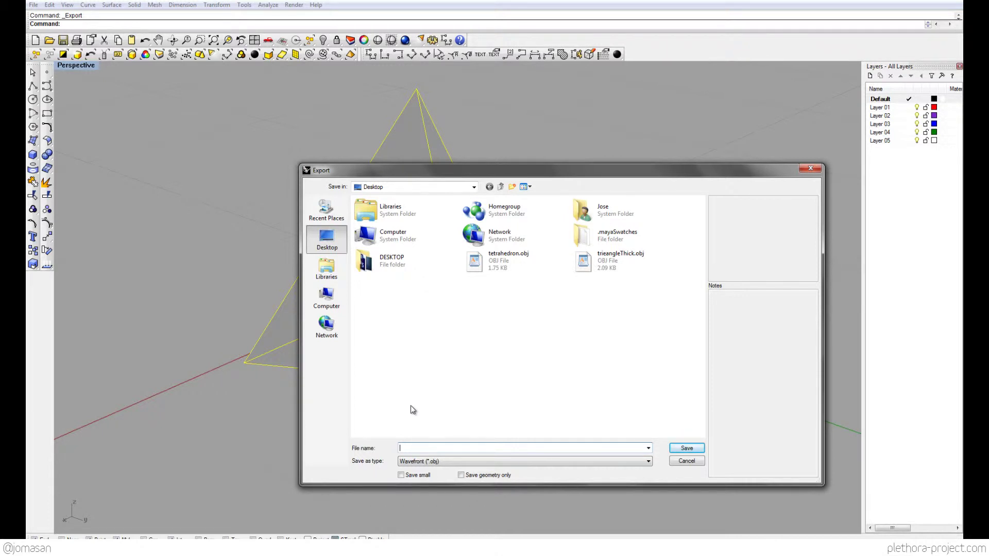
pyautogui.write('tetra')
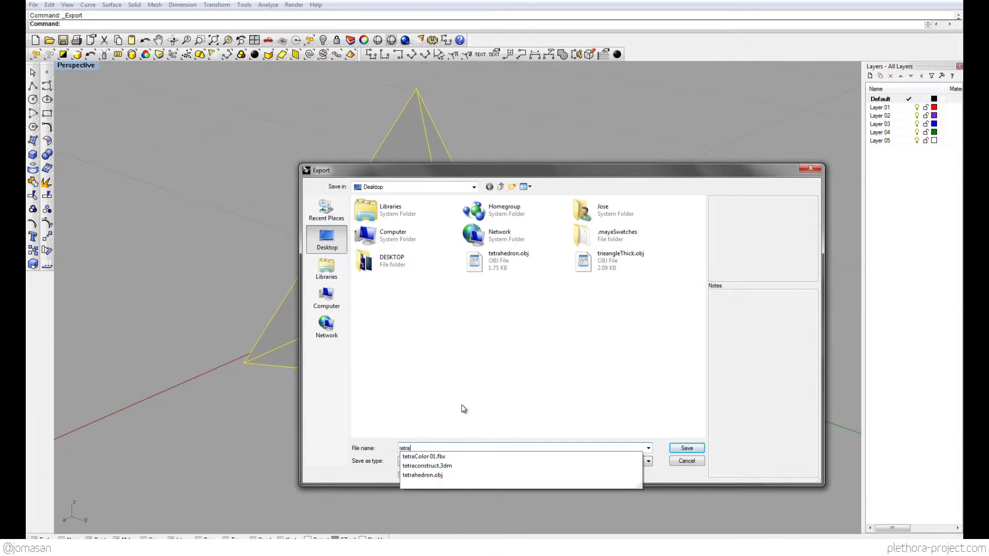
pyautogui.click(464, 409)
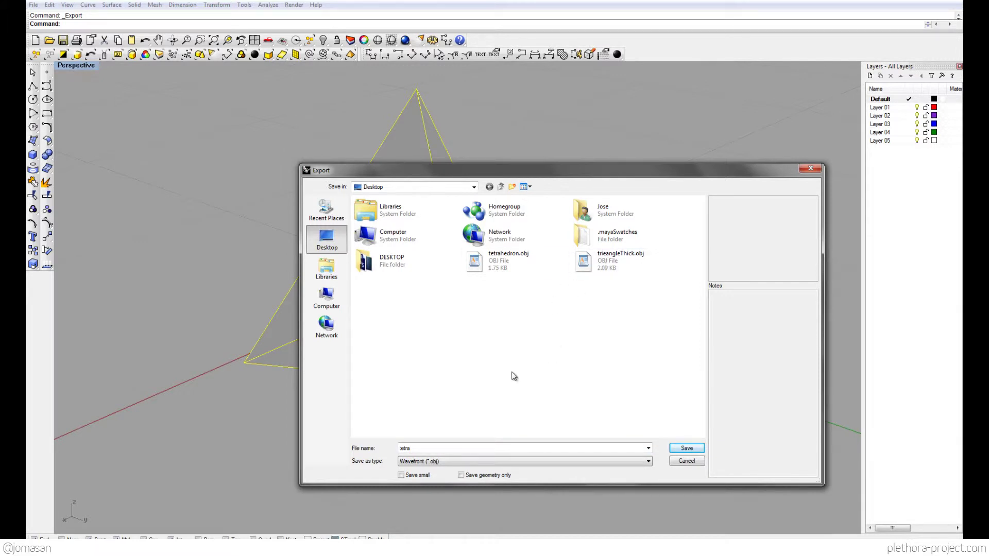
pyautogui.click(700, 450)
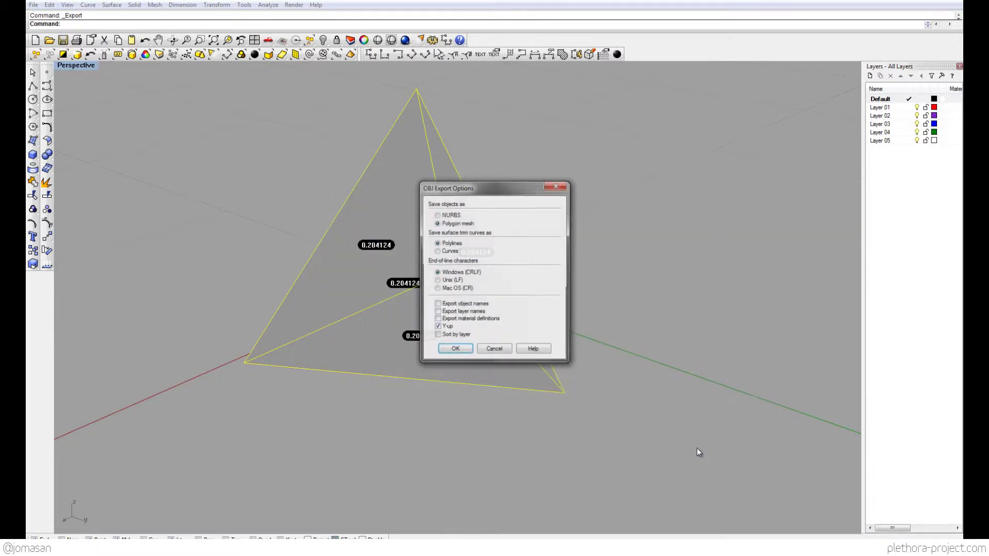
pyautogui.click(455, 351)
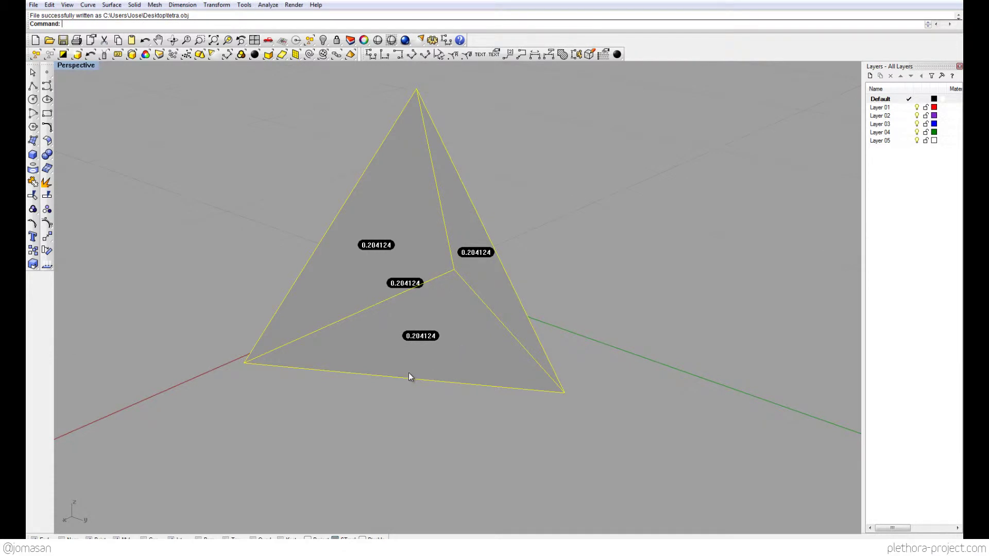
# - Export again, overwriting tetra.obj, then deselect the tetrahedron
pyautogui.press('Return')
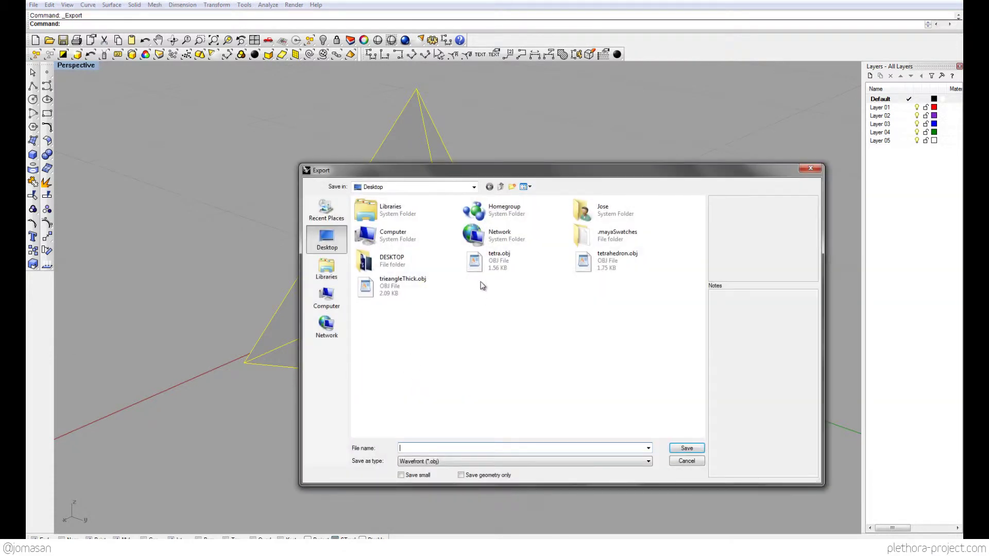
pyautogui.click(485, 260)
pyautogui.click(687, 448)
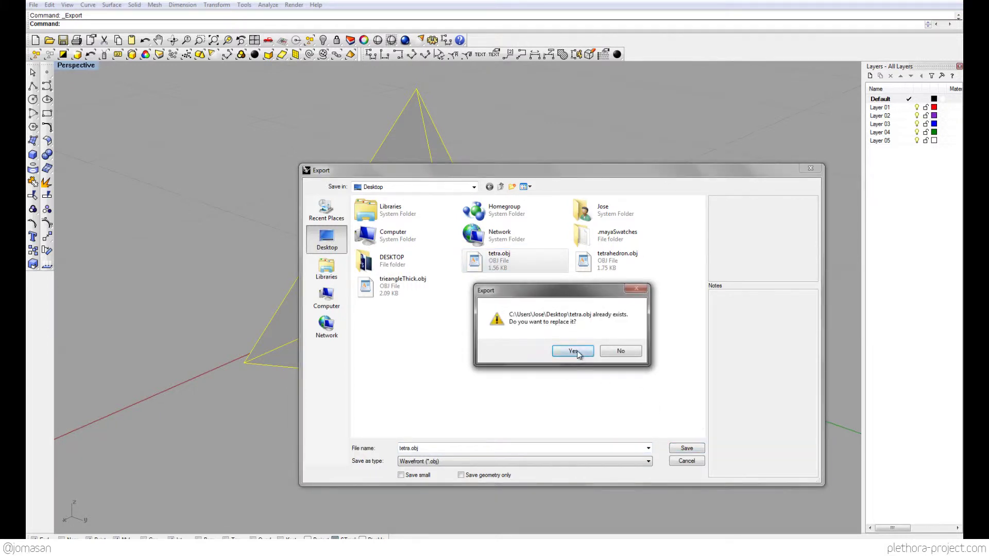
pyautogui.click(574, 352)
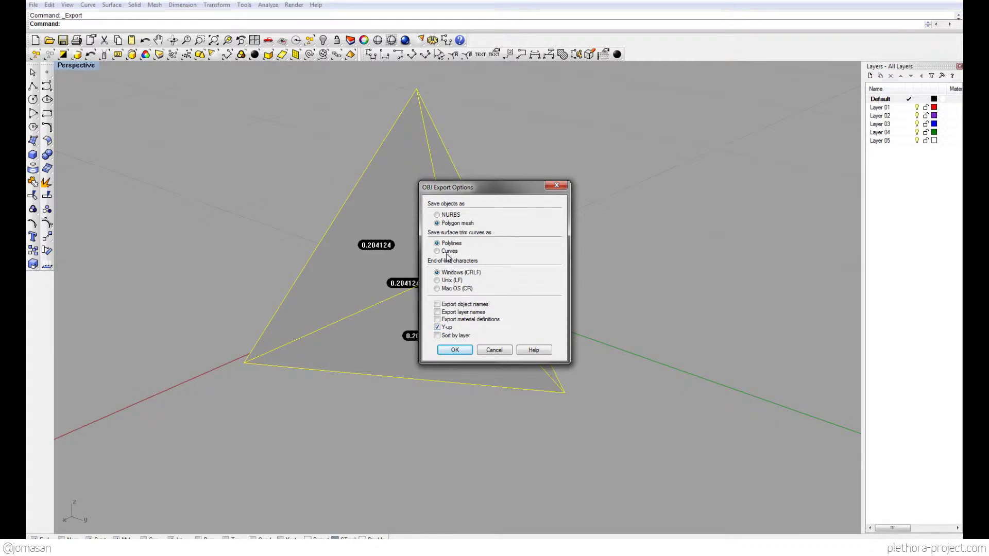
pyautogui.click(454, 351)
pyautogui.keyDown('shift'); pyautogui.moveTo(394, 315); pyautogui.dragTo(392, 307, button='right'); pyautogui.keyUp('shift')
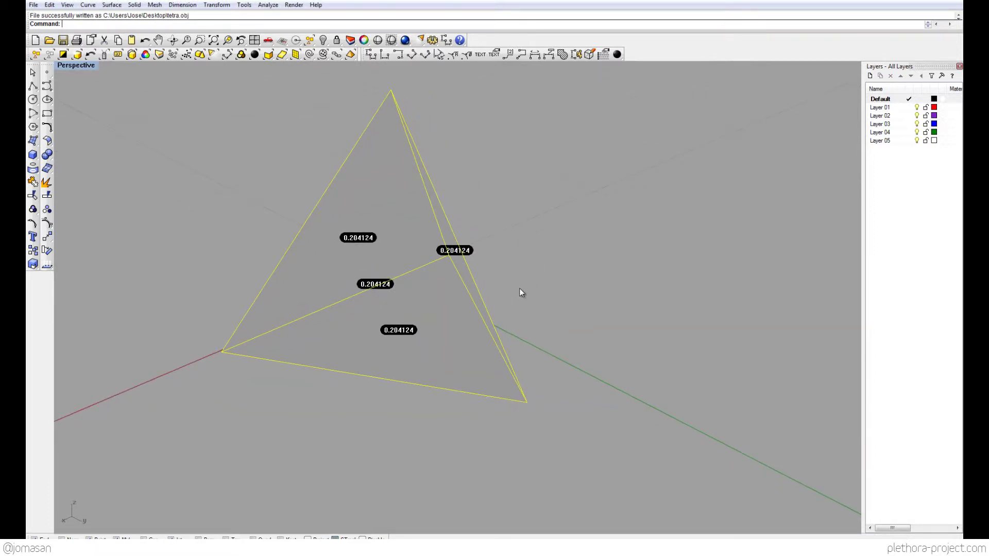
pyautogui.press('Escape')
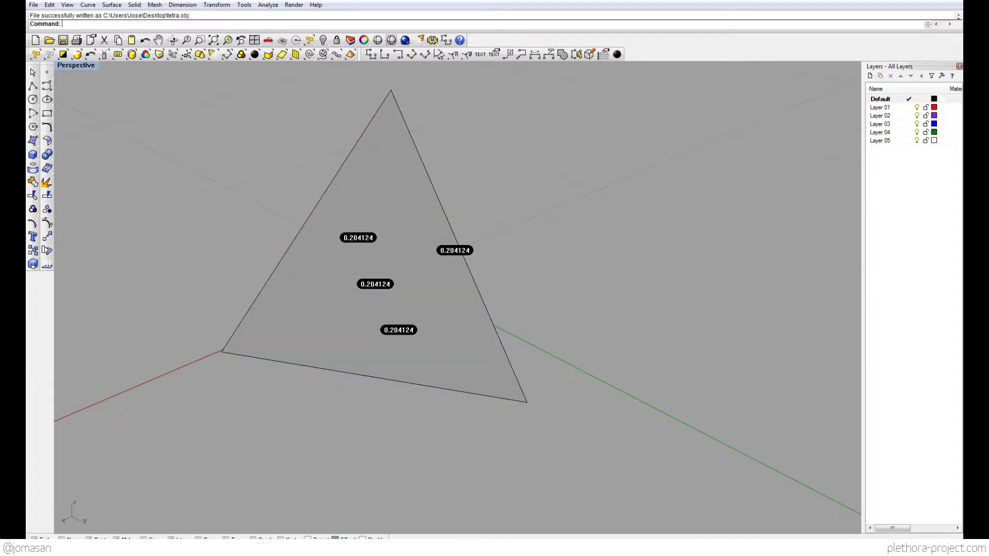
# - In Maya, import tetra.obj from the Desktop and select the new tetra:Mesh object
pyautogui.moveTo(160, 554)
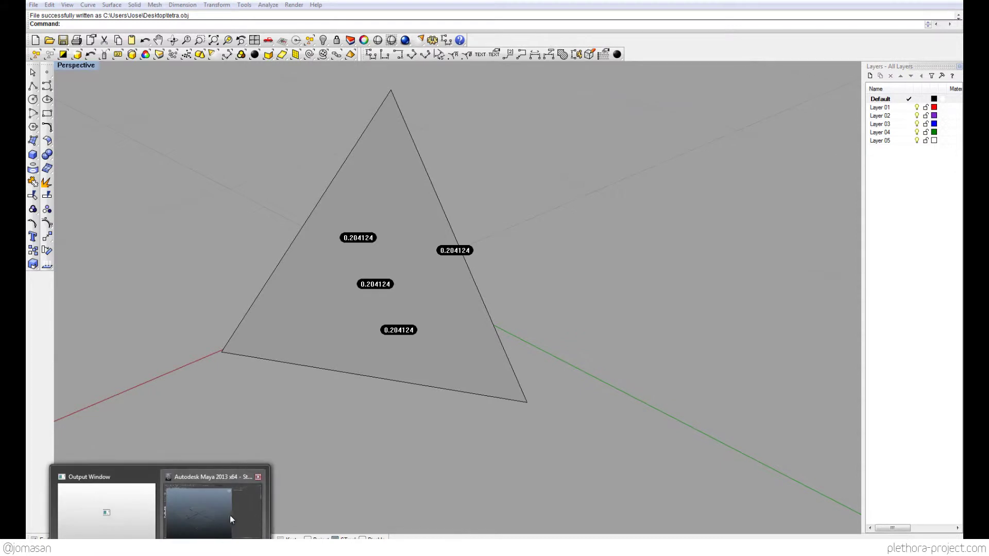
pyautogui.click(230, 517)
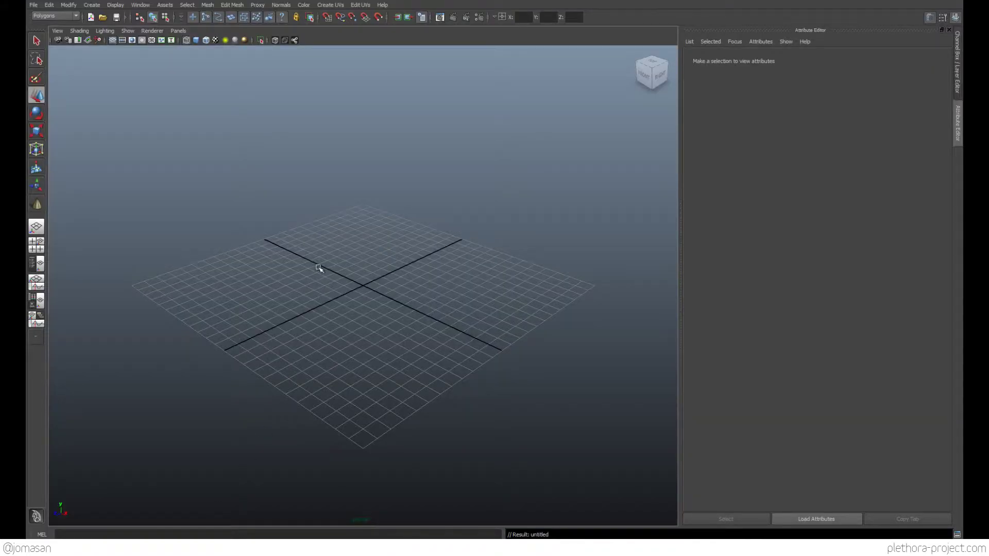
pyautogui.keyDown('alt'); pyautogui.moveTo(318, 268); pyautogui.dragTo(412, 278); pyautogui.keyUp('alt')
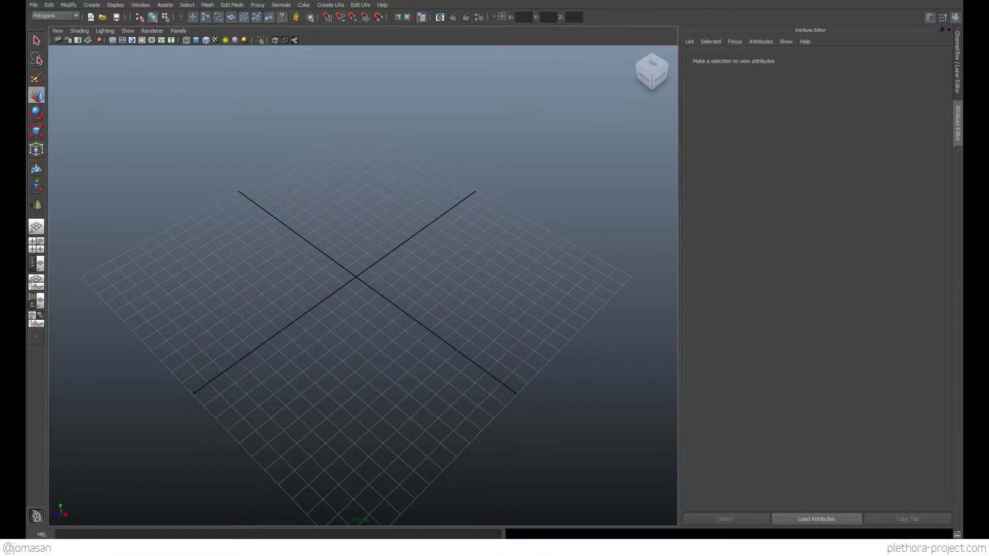
pyautogui.click(34, 5)
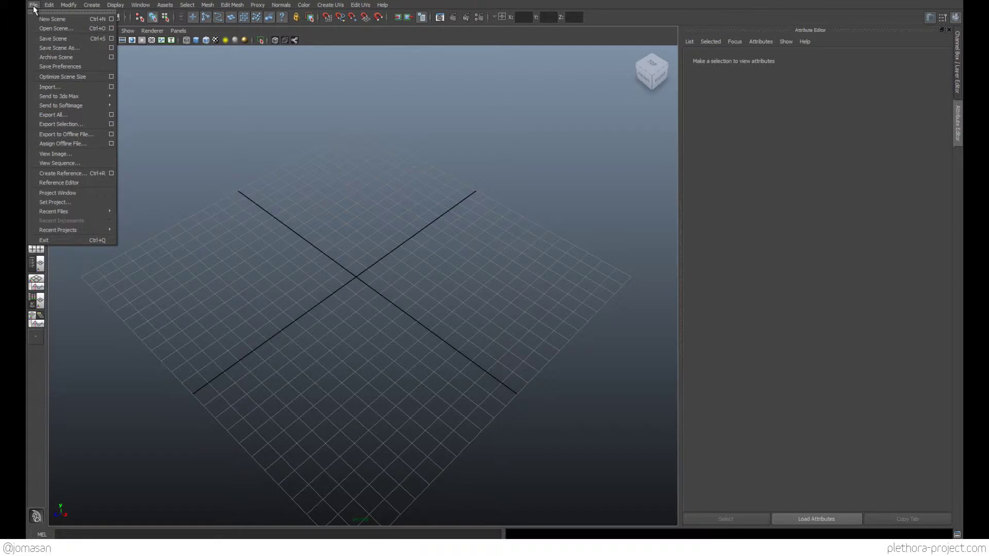
pyautogui.click(53, 86)
pyautogui.click(174, 97)
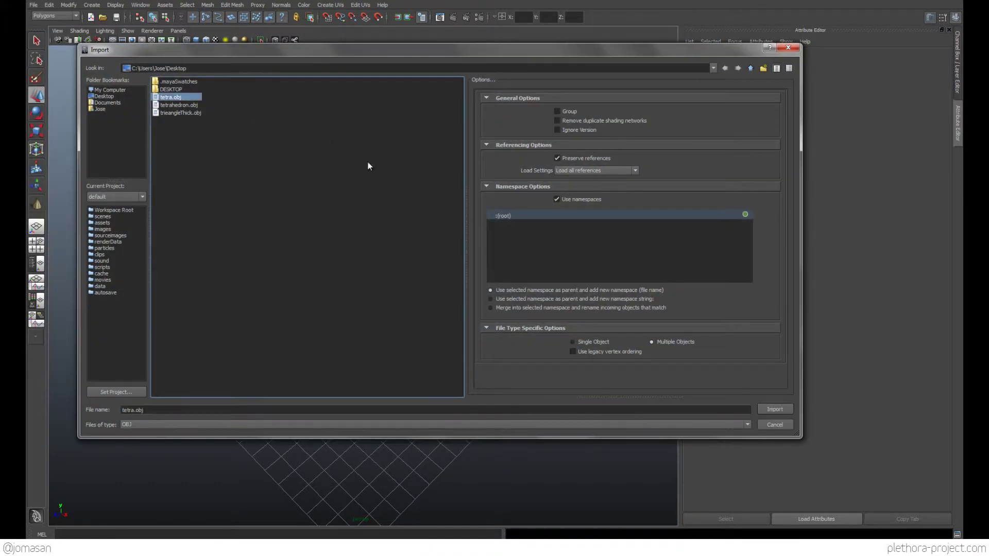
pyautogui.click(775, 409)
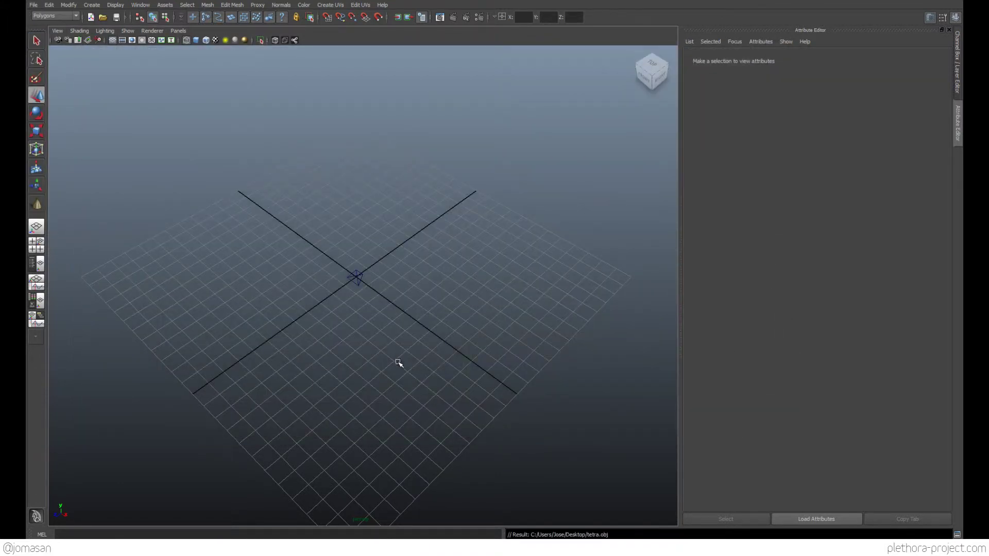
pyautogui.keyDown('alt'); pyautogui.moveTo(397, 361); pyautogui.dragTo(371, 294); pyautogui.keyUp('alt')
pyautogui.click(355, 272)
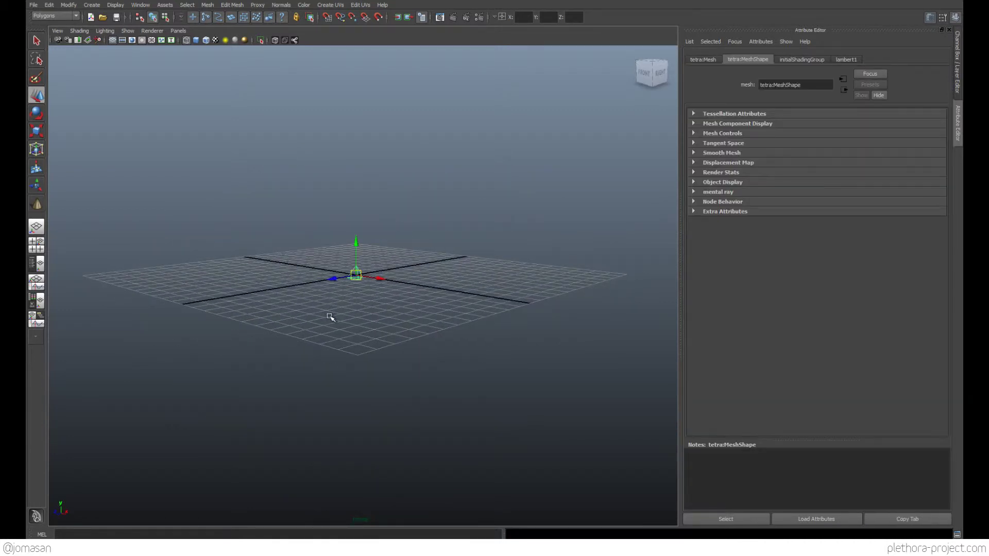
# - Tumble around the tetrahedron and switch it to smooth shaded display
pyautogui.scroll(5, 330, 317)
pyautogui.keyDown('alt'); pyautogui.moveTo(379, 327); pyautogui.dragTo(214, 349); pyautogui.keyUp('alt')
pyautogui.scroll(5, 414, 331)
pyautogui.scroll(-5, 335, 338)
pyautogui.keyDown('alt'); pyautogui.moveTo(335, 338); pyautogui.dragTo(305, 312); pyautogui.keyUp('alt')
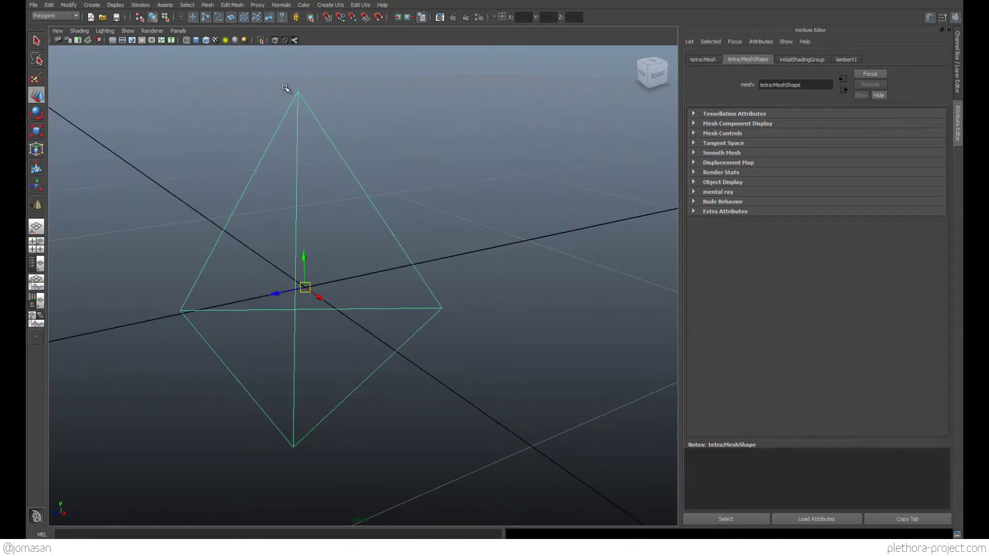
pyautogui.keyDown('alt'); pyautogui.moveTo(300, 299); pyautogui.dragTo(360, 278); pyautogui.keyUp('alt')
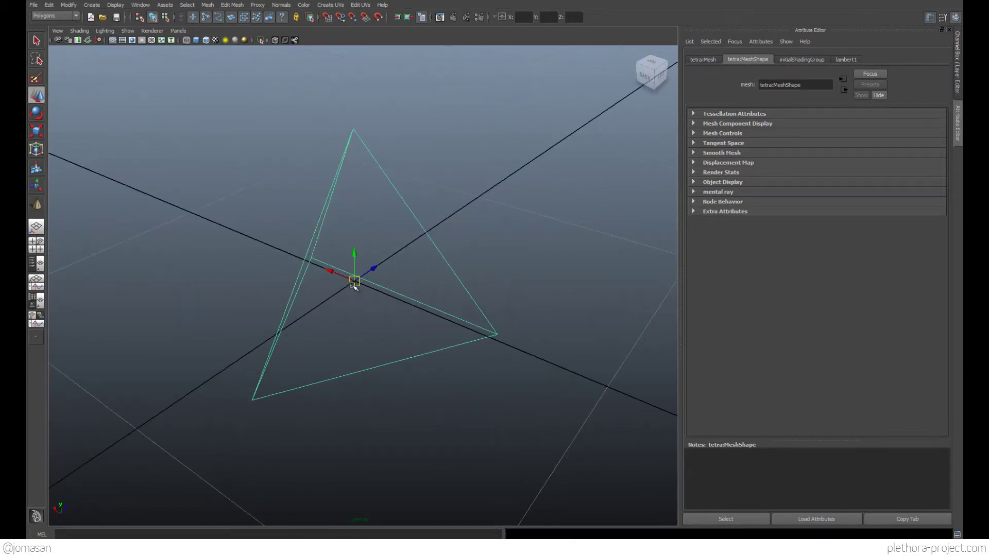
pyautogui.keyDown('alt'); pyautogui.moveTo(299, 320); pyautogui.dragTo(320, 316); pyautogui.keyUp('alt')
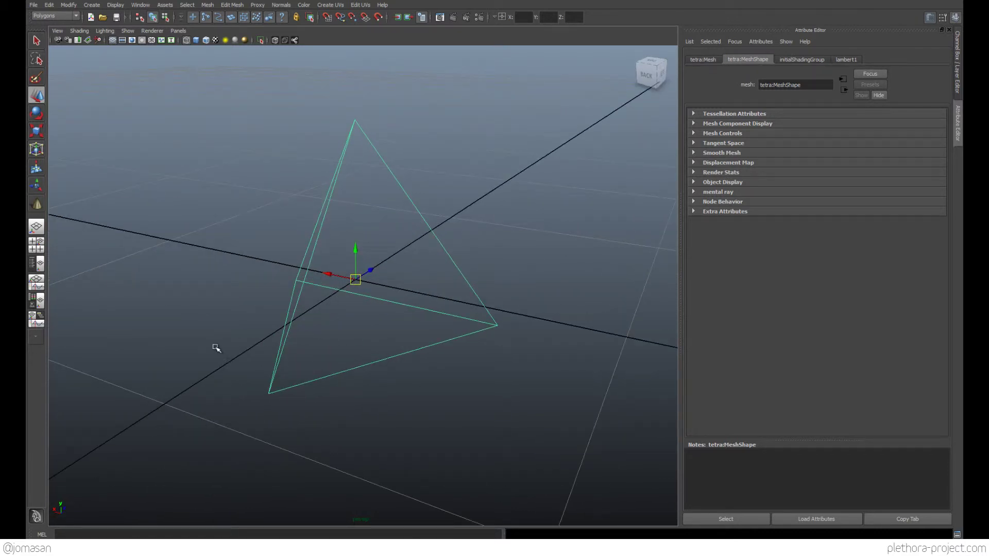
pyautogui.moveTo(382, 302)
pyautogui.keyDown('alt'); pyautogui.mouseDown()
pyautogui.moveTo(277, 303)
pyautogui.moveTo(307, 318)
pyautogui.moveTo(437, 322)
pyautogui.moveTo(415, 327)
pyautogui.mouseUp(); pyautogui.keyUp('alt')
pyautogui.press('5')
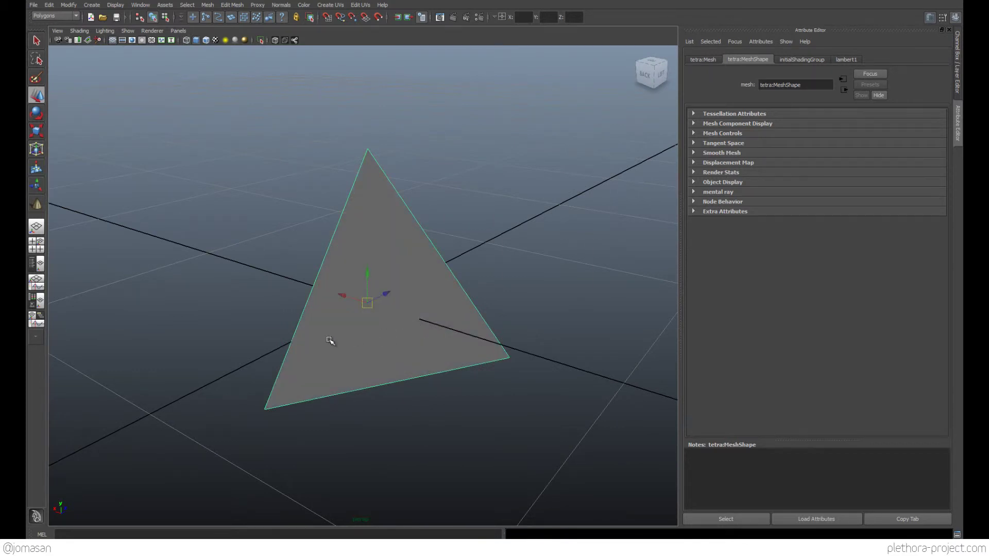
pyautogui.keyDown('alt'); pyautogui.moveTo(330, 341); pyautogui.dragTo(418, 283); pyautogui.keyUp('alt')
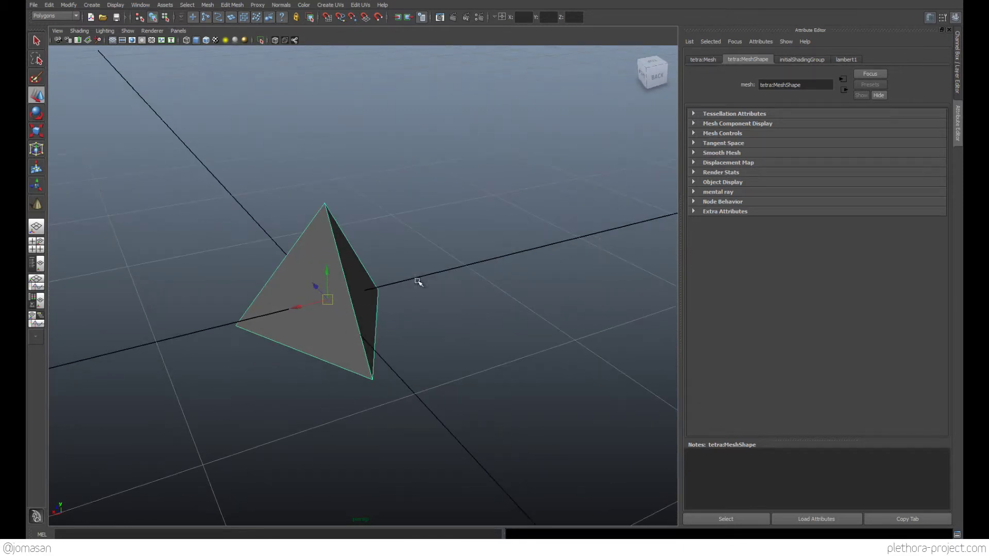
# - Show the lambert1 material attributes, with Diffuse at 0.800, in the Attribute Editor
pyautogui.click(855, 60)
pyautogui.keyDown('alt'); pyautogui.moveTo(489, 247); pyautogui.dragTo(452, 229); pyautogui.keyUp('alt')
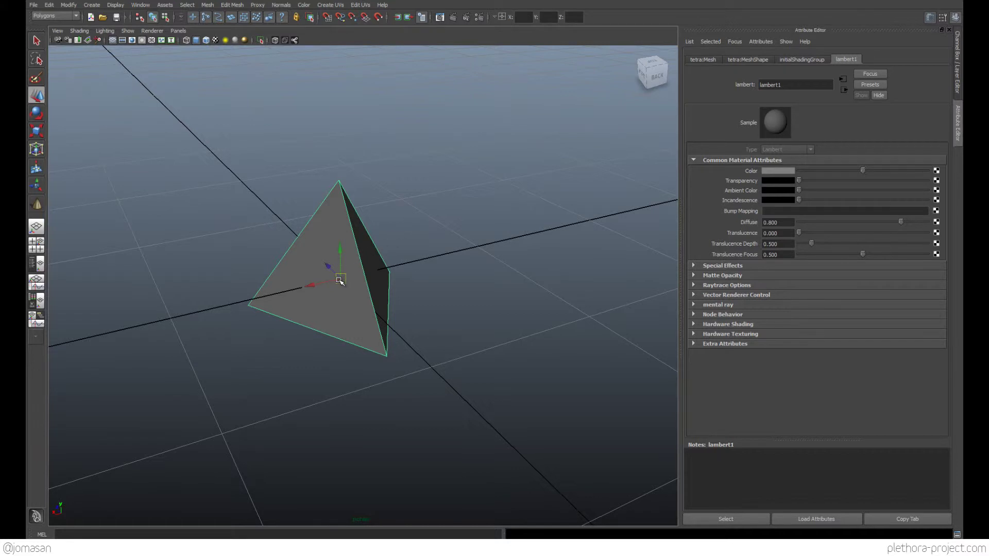
pyautogui.click(141, 5)
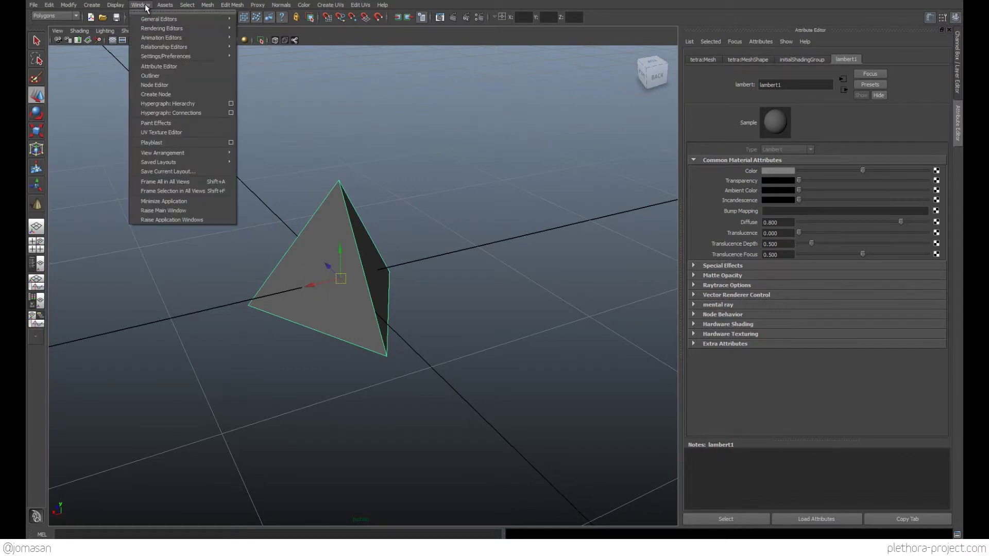
pyautogui.moveTo(159, 57)
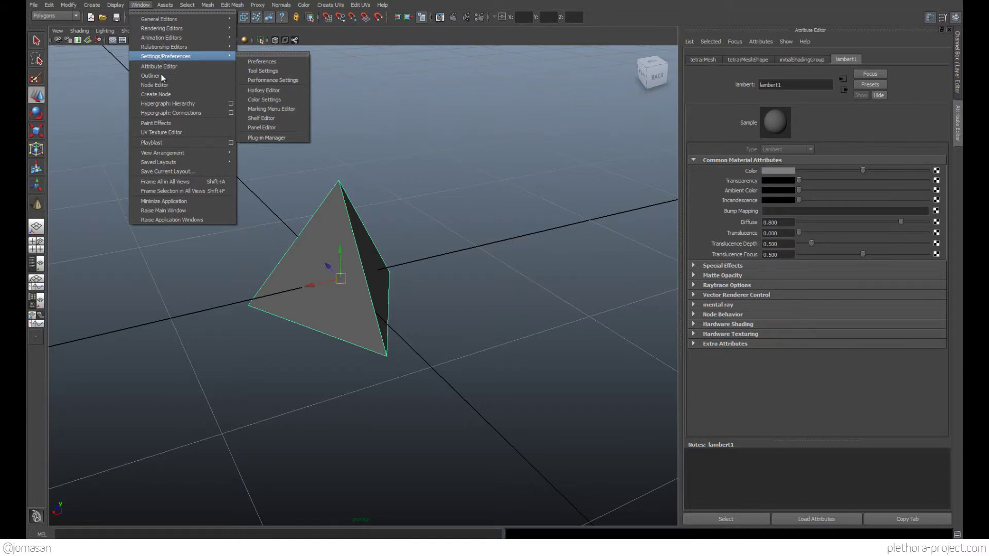
# - Open the UV Texture Editor and move it aside so the pyramid shows beside it
pyautogui.click(160, 132)
pyautogui.moveTo(426, 60); pyautogui.dragTo(493, 64)
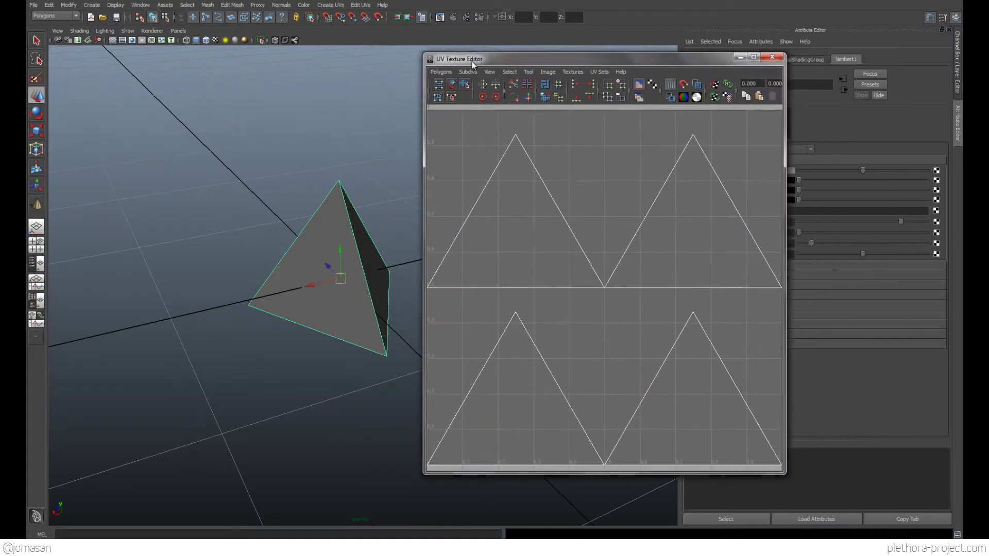
pyautogui.keyDown('alt'); pyautogui.moveTo(362, 269); pyautogui.dragTo(453, 260); pyautogui.keyUp('alt')
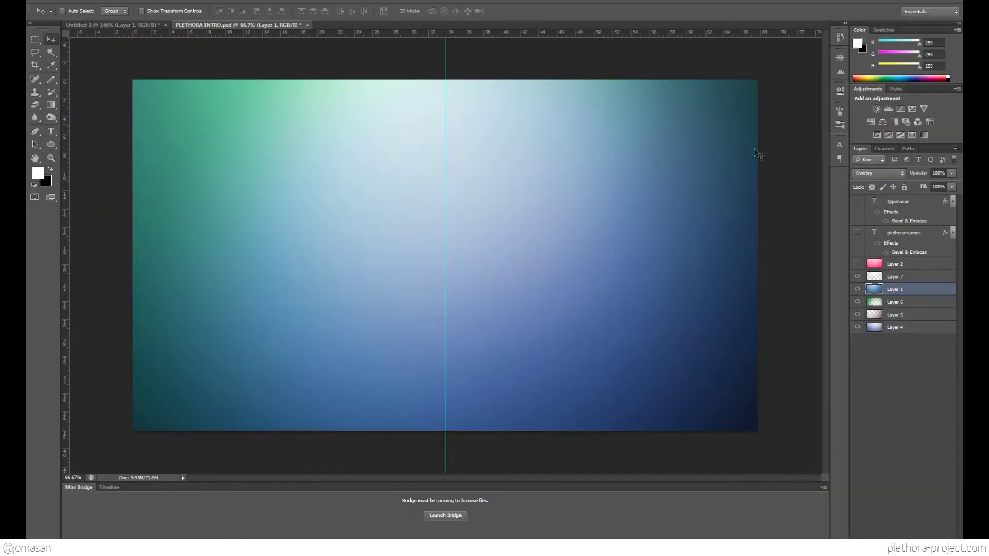
# - Switch to the Untitled-1 colour-squares document and try a rectangular selection of the cyan square
pyautogui.click(139, 25)
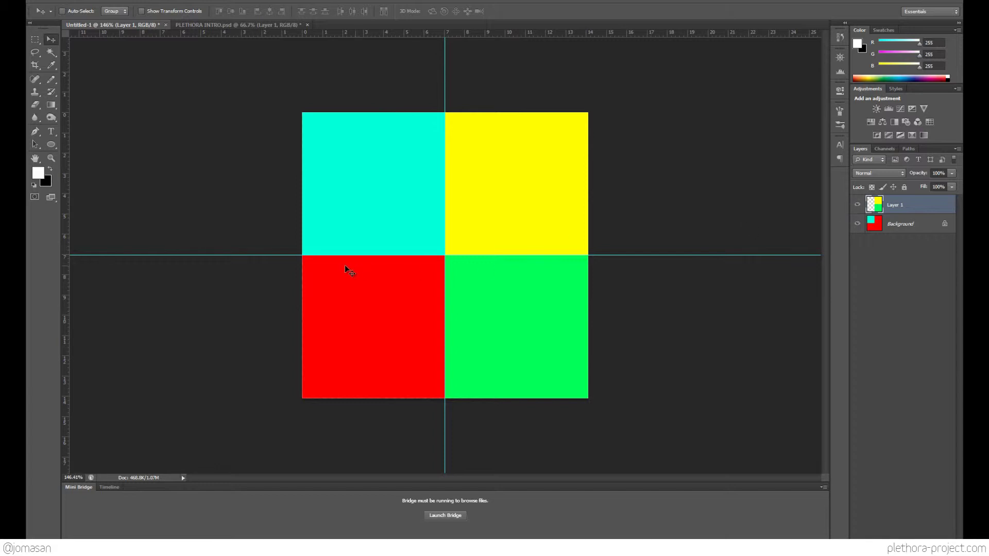
pyautogui.click(35, 39)
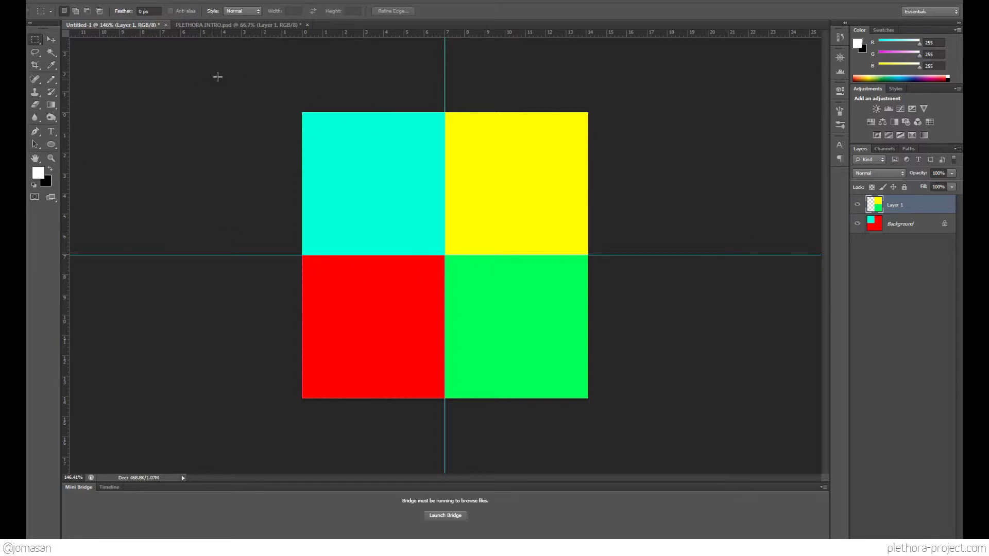
pyautogui.moveTo(302, 112); pyautogui.dragTo(448, 256)
pyautogui.hotkey('ctrl', 'd')
# - Save the image to the Desktop as colors.jpg in JPEG format at maximum quality
pyautogui.hotkey('ctrl', 's')
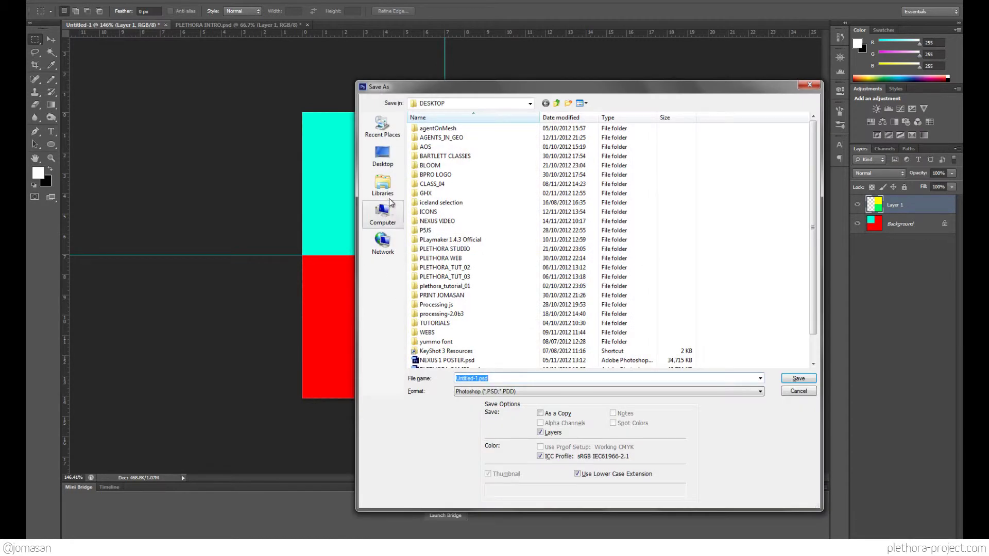
pyautogui.click(383, 154)
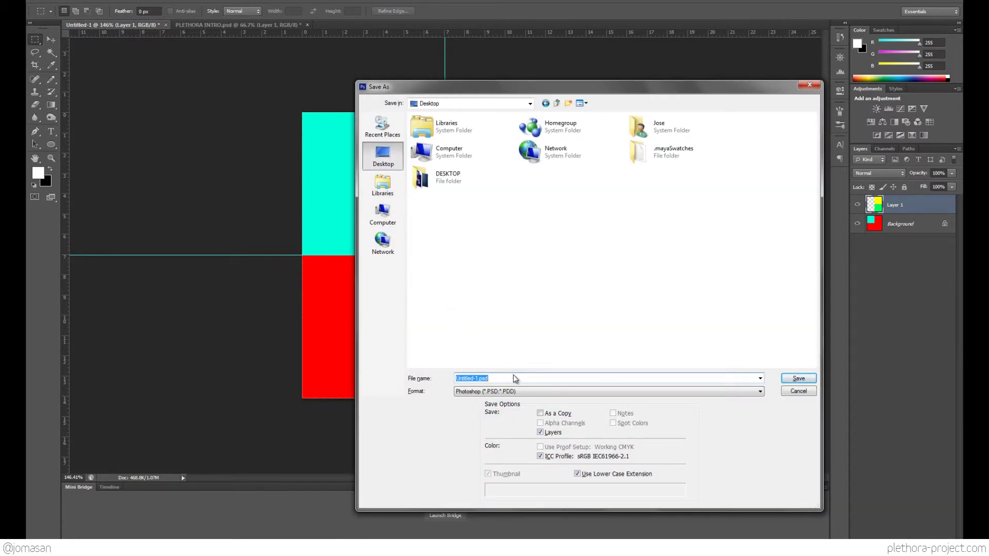
pyautogui.write('colors')
pyautogui.click(562, 393)
pyautogui.click(507, 460)
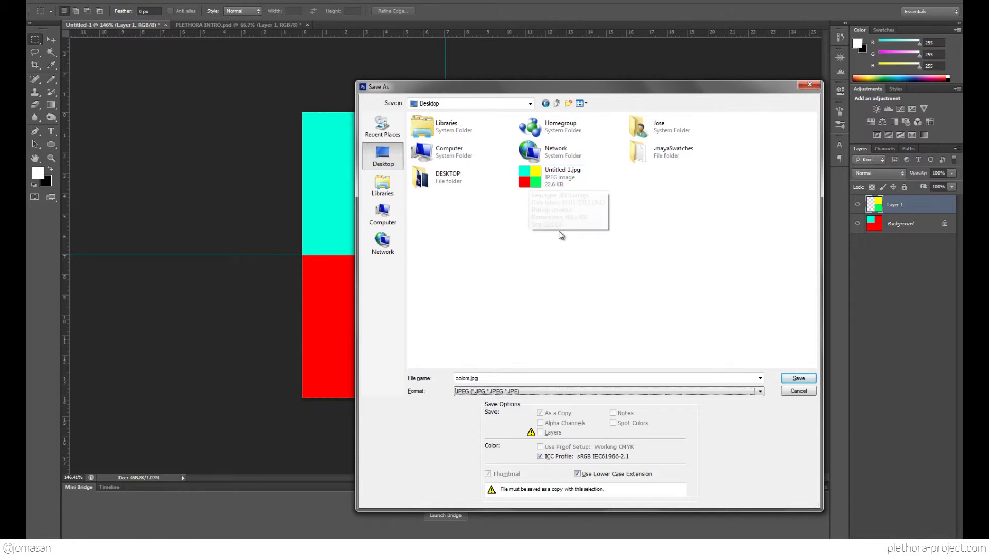
pyautogui.click(799, 378)
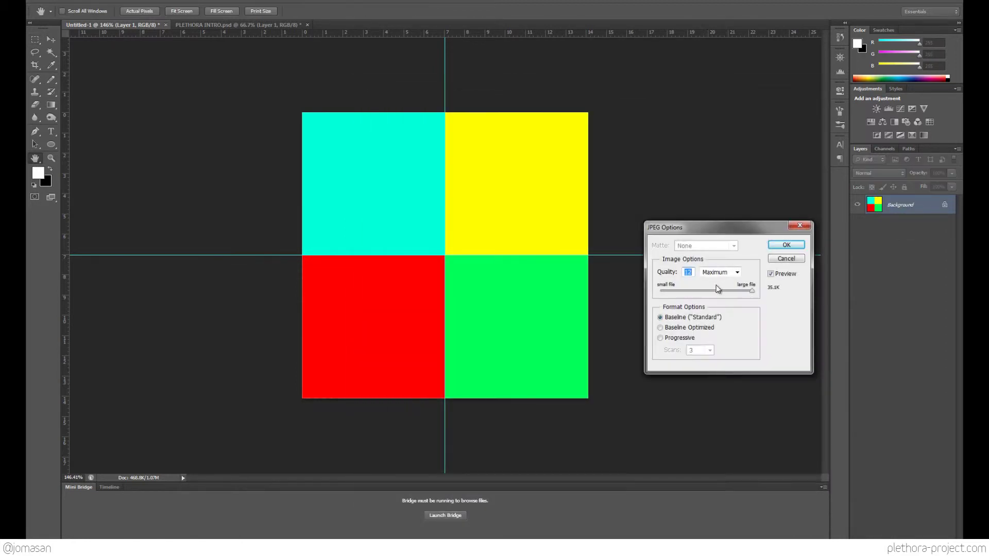
pyautogui.click(786, 246)
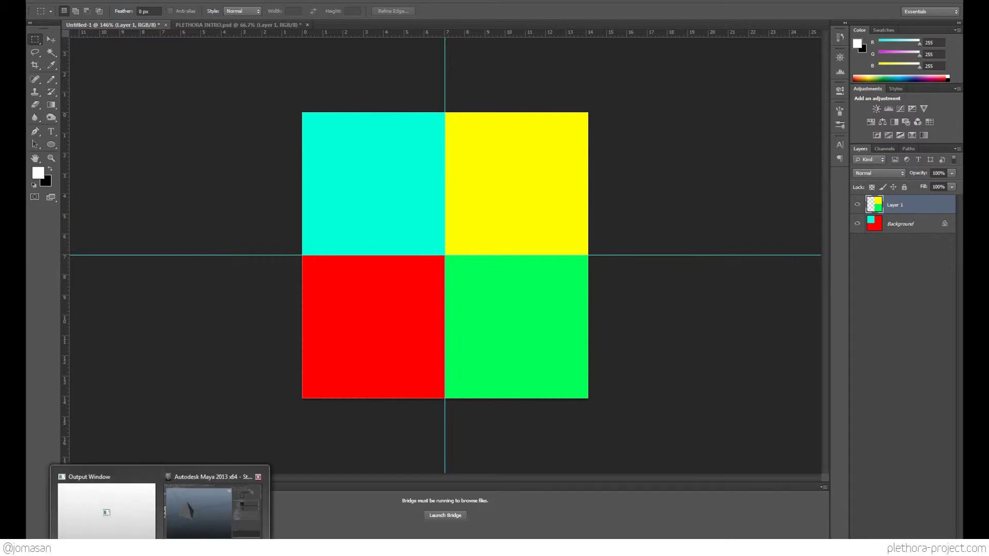
# - Back in Maya, close the UV Texture Editor and select the pyramid
pyautogui.click(212, 502)
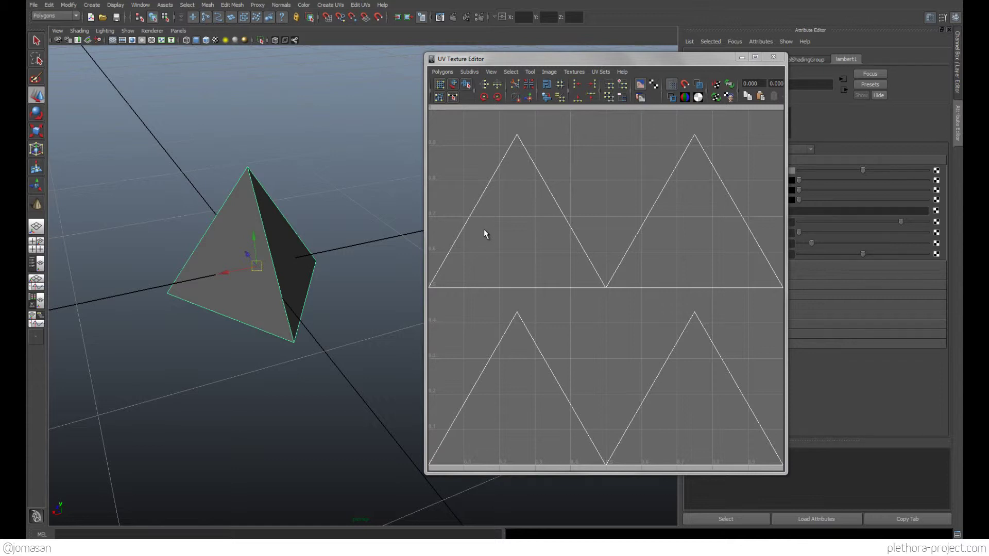
pyautogui.click(773, 57)
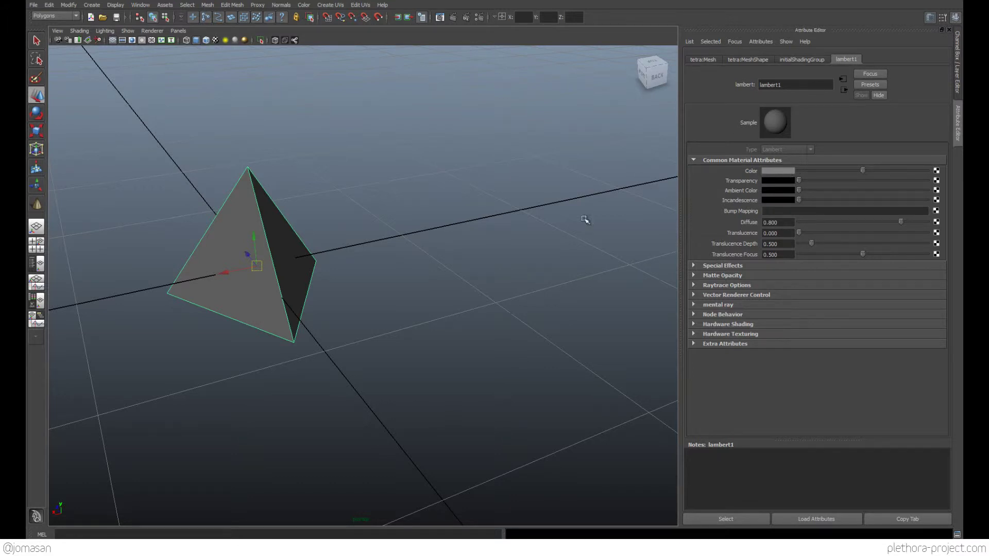
pyautogui.click(299, 237)
pyautogui.click(301, 240)
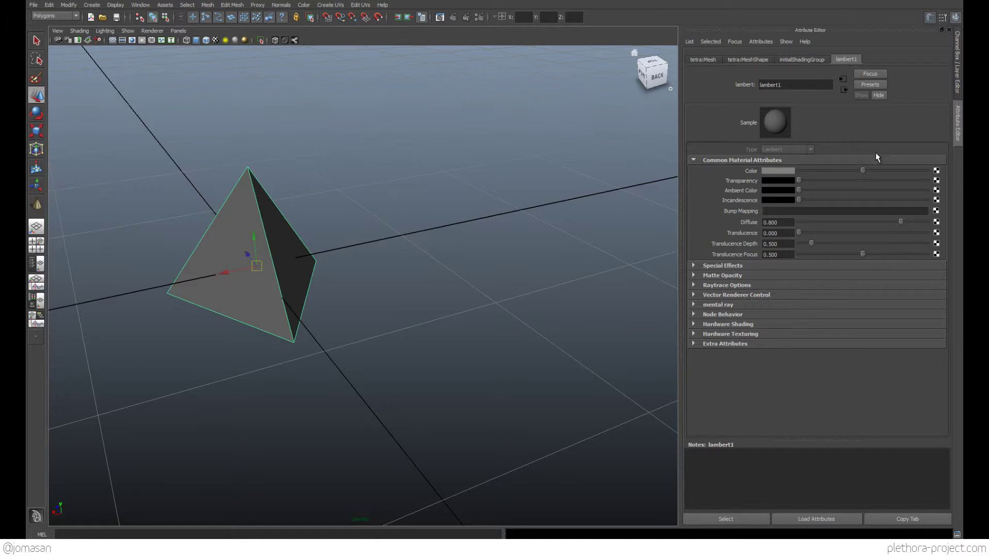
# - Map a File texture loading colors.jpg to lambert1's Color
pyautogui.click(936, 172)
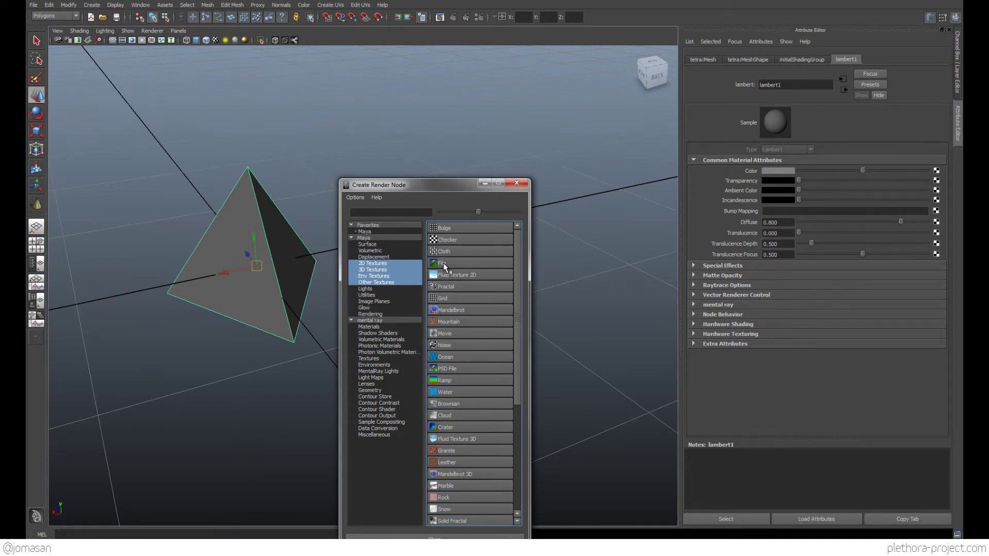
pyautogui.click(444, 264)
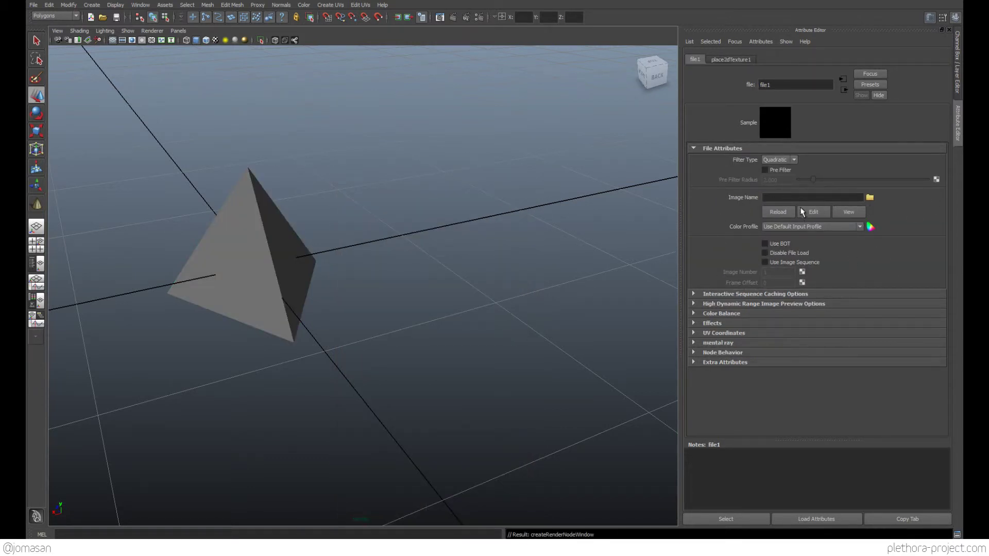
pyautogui.click(871, 198)
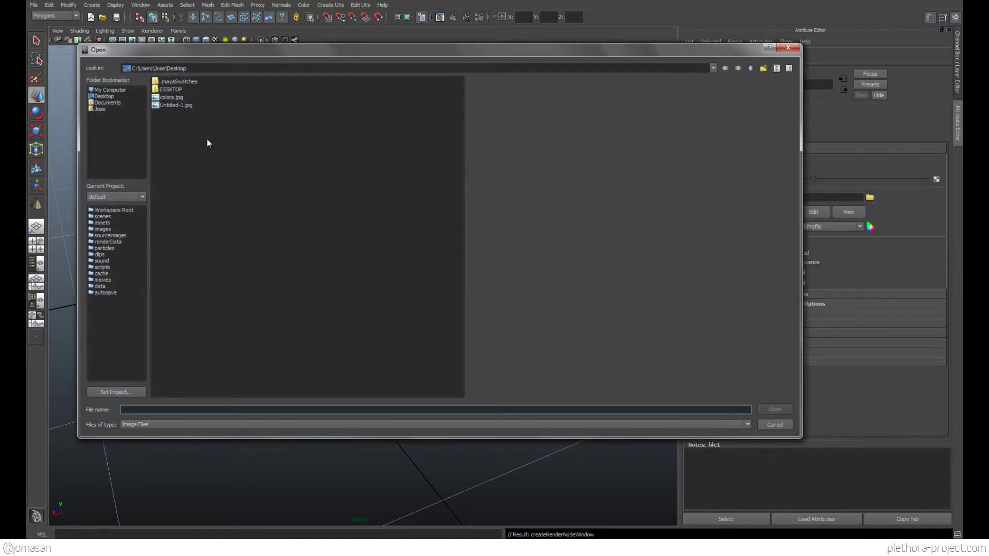
pyautogui.click(166, 97)
pyautogui.click(768, 410)
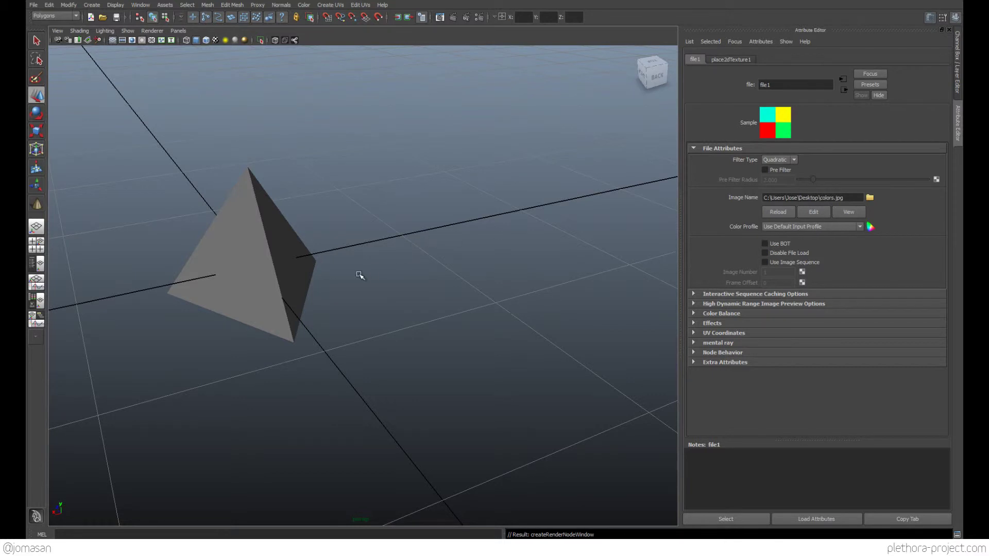
pyautogui.keyDown('alt'); pyautogui.moveTo(386, 261); pyautogui.dragTo(278, 252); pyautogui.keyUp('alt')
pyautogui.click(278, 252)
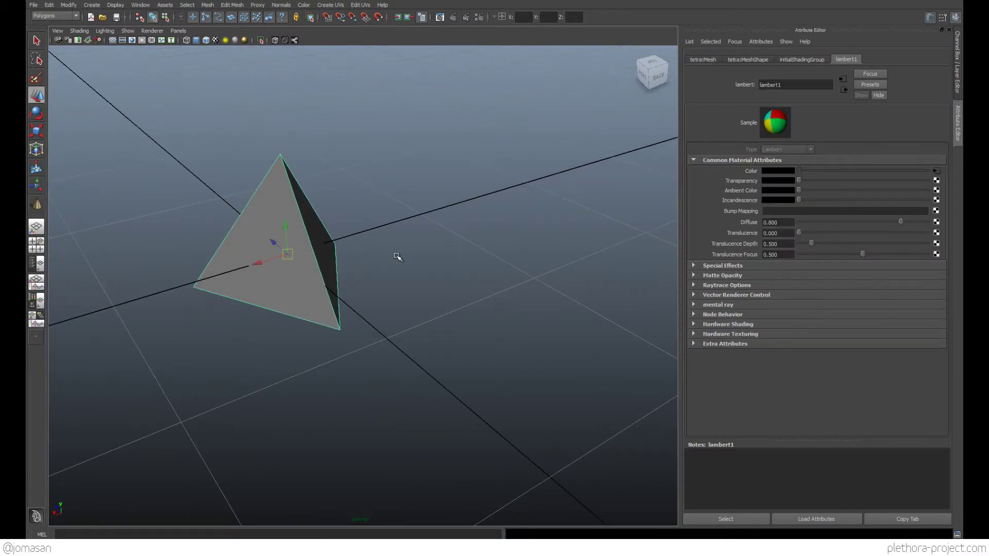
# - Turn on textured display, comparing it with shaded and wireframe modes before returning to textured
pyautogui.press('6')
pyautogui.press('5')
pyautogui.press('4')
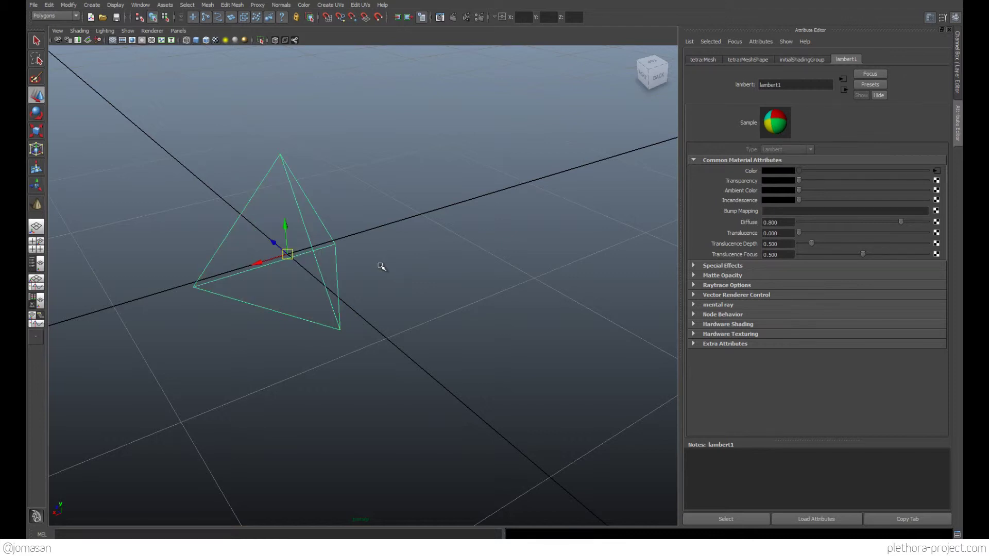
pyautogui.press('5')
pyautogui.press('6')
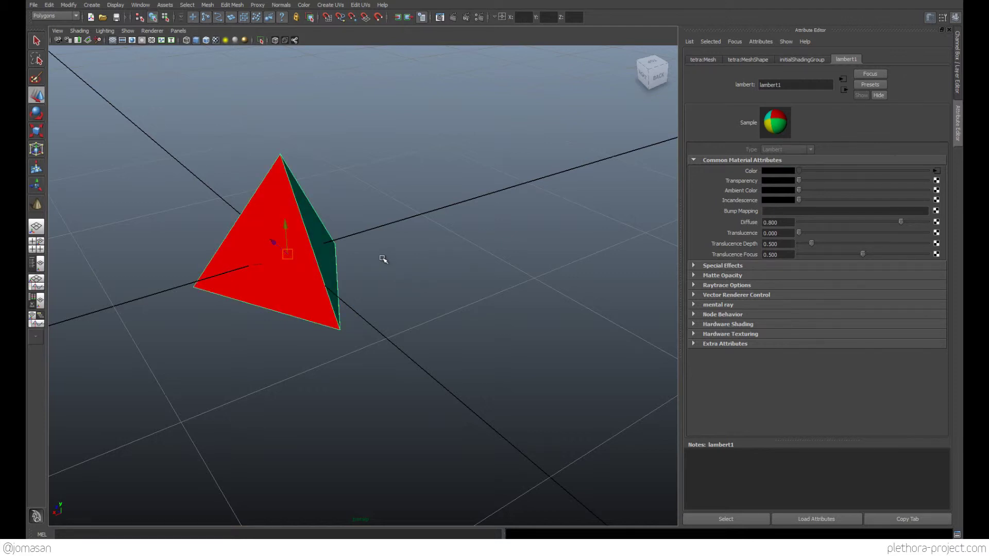
# - Orbit around the tetrahedron to check its cyan, red, green and yellow faces
pyautogui.keyDown('alt'); pyautogui.moveTo(383, 259); pyautogui.dragTo(227, 252); pyautogui.keyUp('alt')
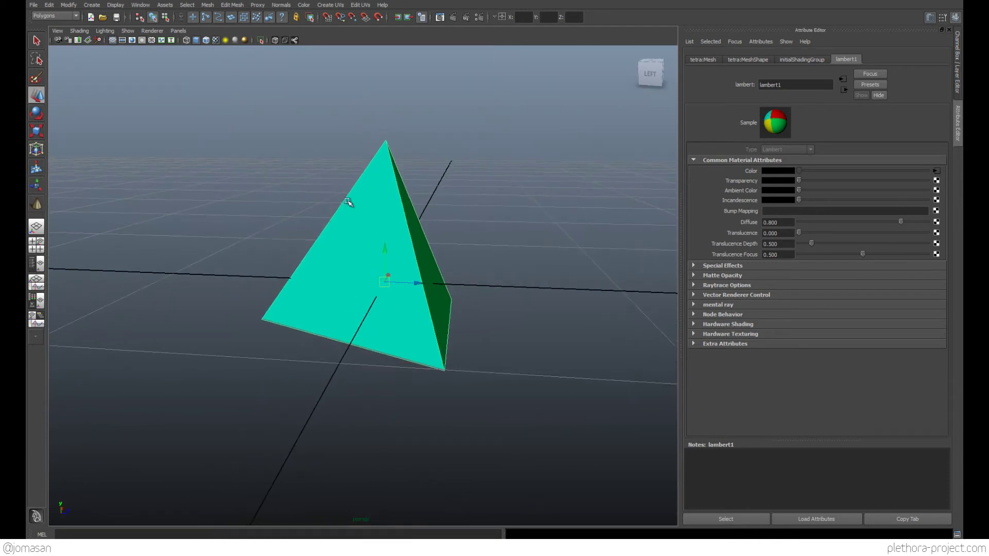
pyautogui.keyDown('alt'); pyautogui.moveTo(348, 202); pyautogui.dragTo(381, 183); pyautogui.keyUp('alt')
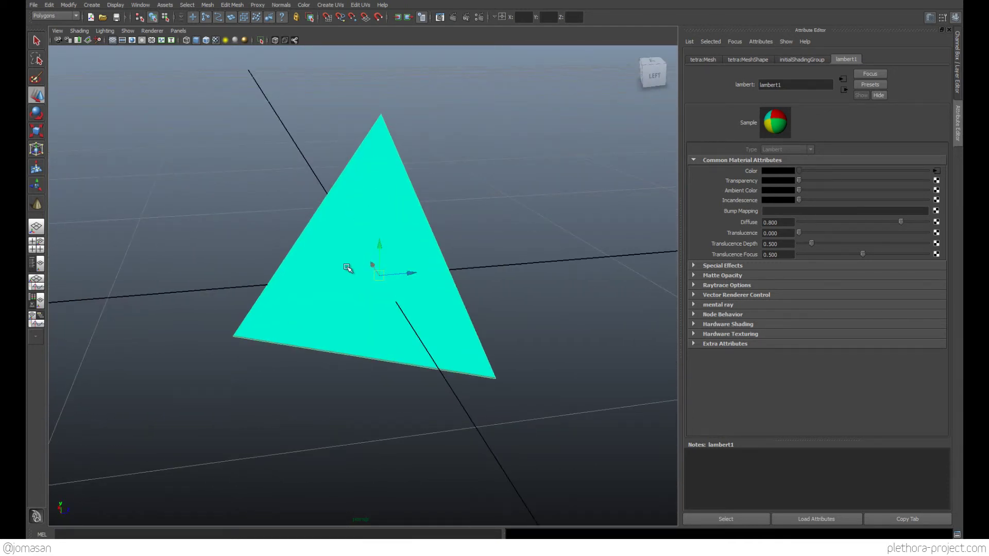
pyautogui.keyDown('alt'); pyautogui.moveTo(301, 316); pyautogui.dragTo(379, 229); pyautogui.keyUp('alt')
pyautogui.keyDown('alt'); pyautogui.moveTo(273, 258); pyautogui.dragTo(443, 299); pyautogui.keyUp('alt')
pyautogui.keyDown('alt'); pyautogui.moveTo(320, 292); pyautogui.dragTo(373, 263); pyautogui.keyUp('alt')
pyautogui.click(34, 5)
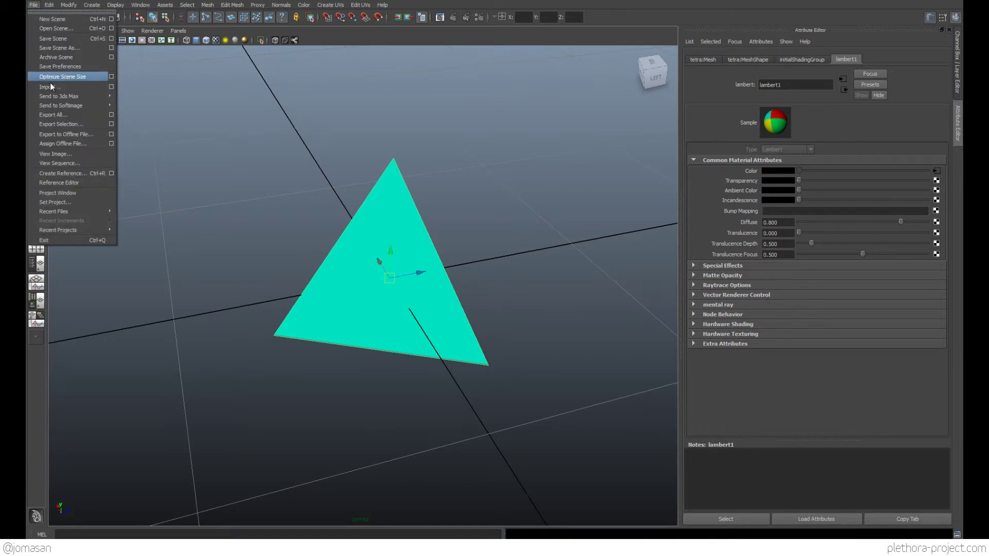
pyautogui.moveTo(60, 108)
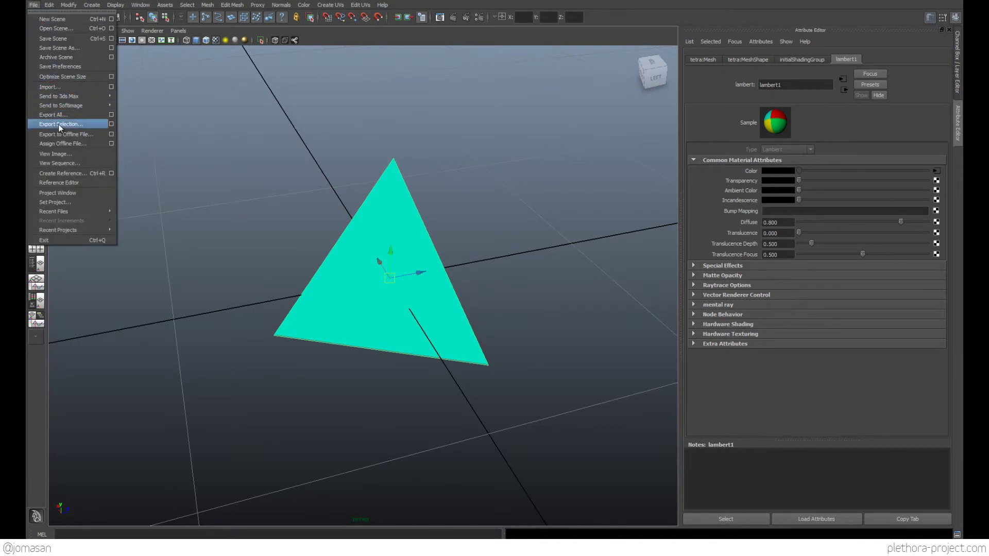
pyautogui.click(61, 124)
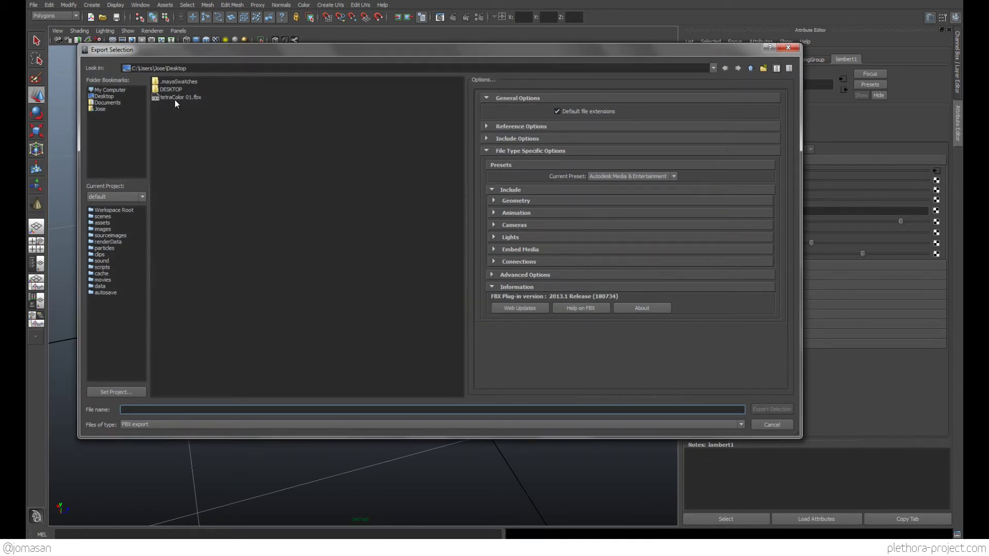
pyautogui.click(178, 97)
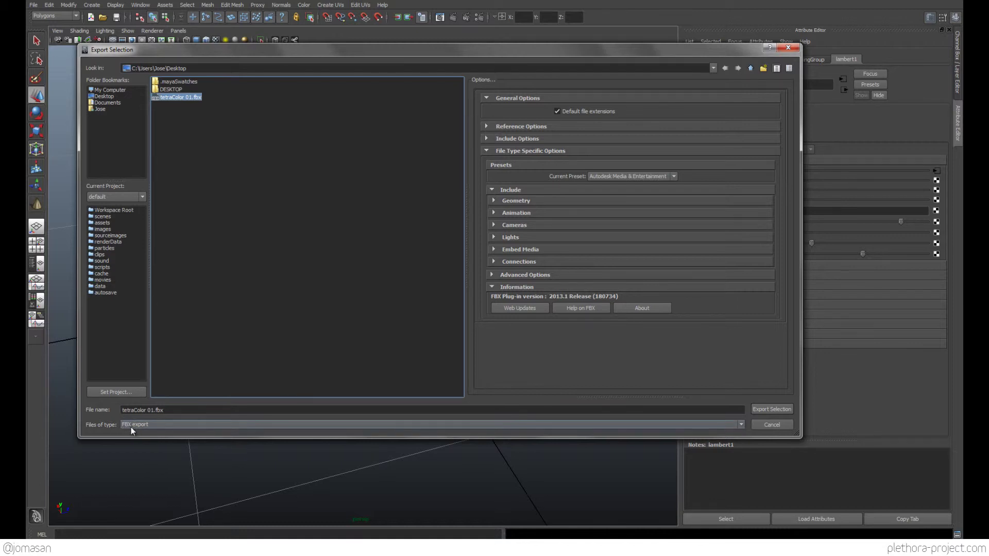
pyautogui.click(760, 425)
pyautogui.click(116, 5)
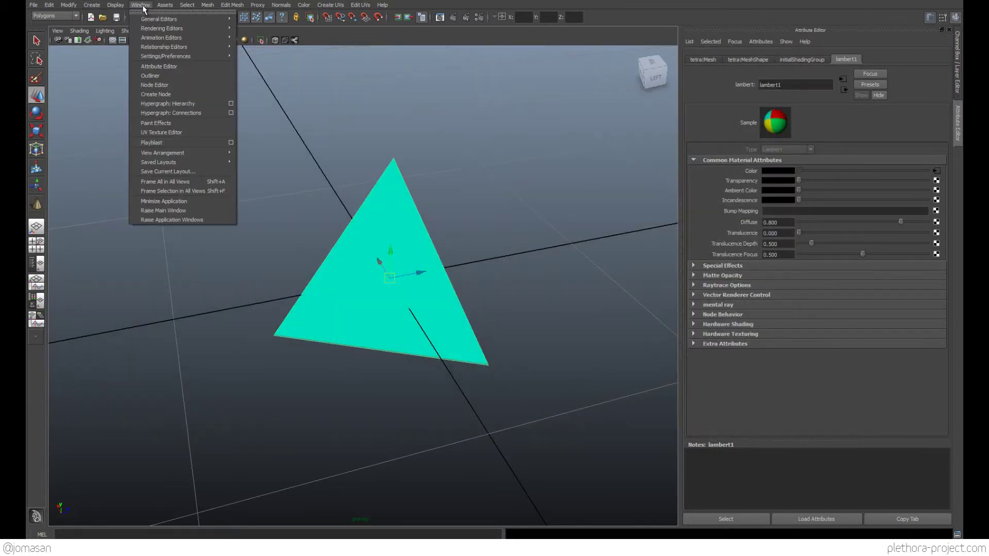
# - Open the Plug-in Manager, scroll through its list, and close it again
pyautogui.moveTo(152, 56)
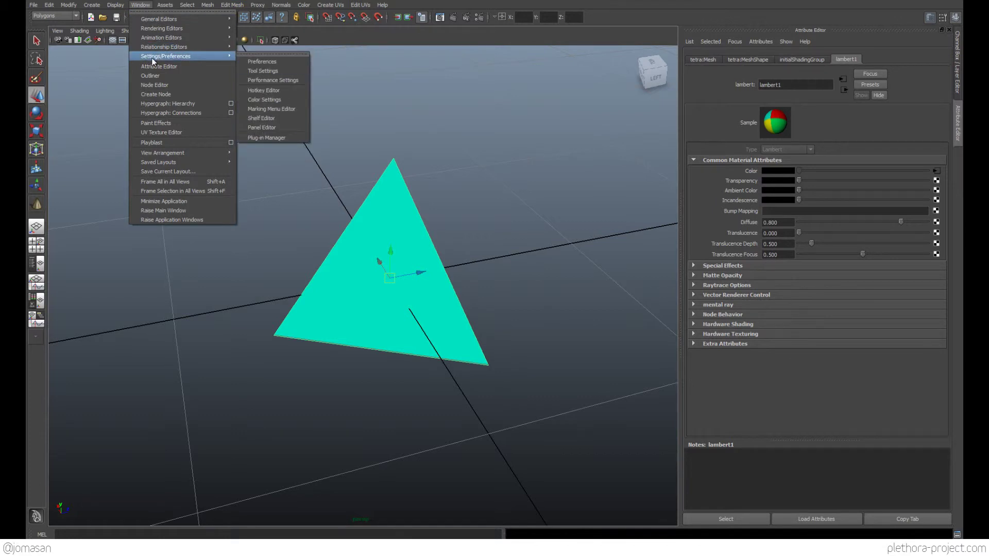
pyautogui.click(266, 138)
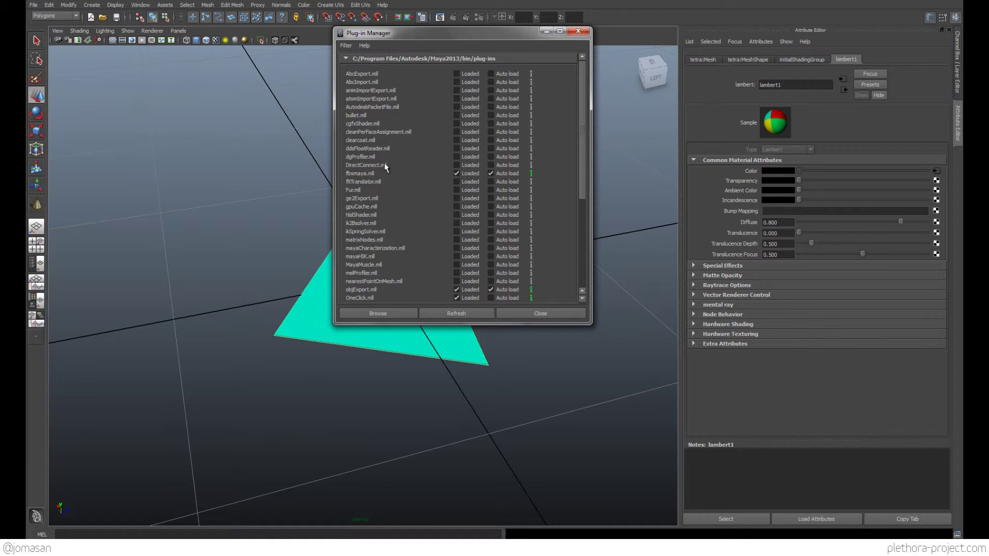
pyautogui.scroll(-8, 388, 167)
pyautogui.scroll(8, 388, 168)
pyautogui.click(536, 313)
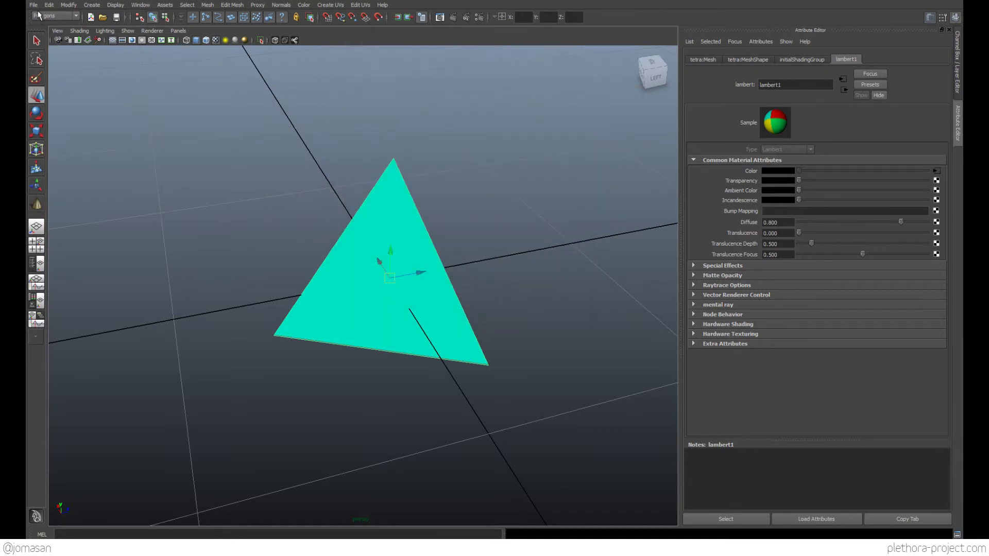
# - Export the selected tetrahedron to the Desktop as tetraColor 01.fbx, replacing the existing file
pyautogui.click(34, 5)
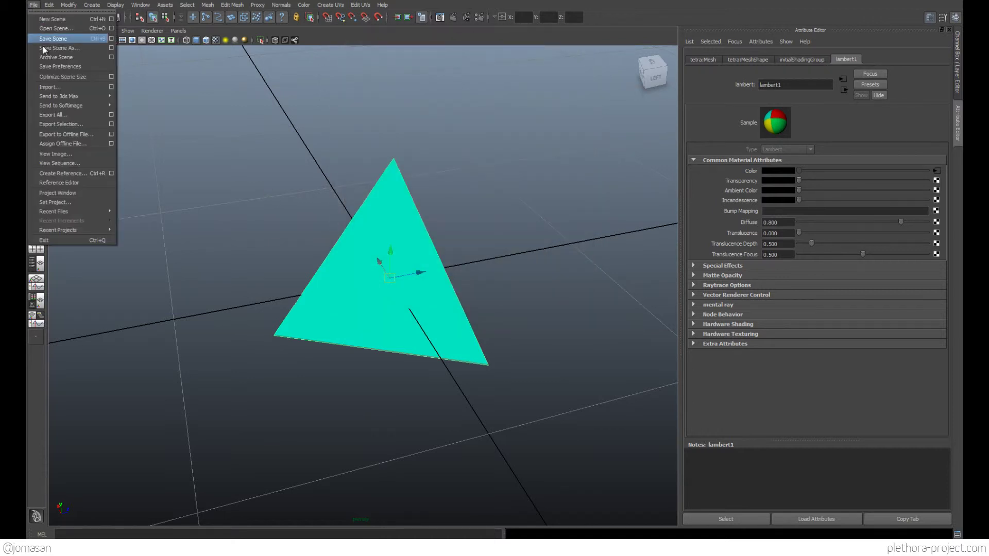
pyautogui.click(61, 124)
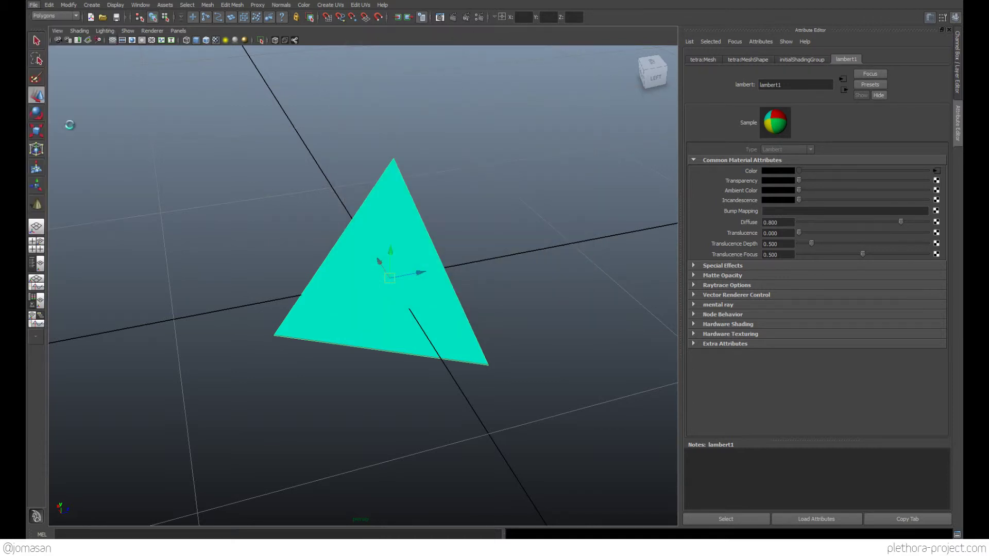
pyautogui.click(165, 98)
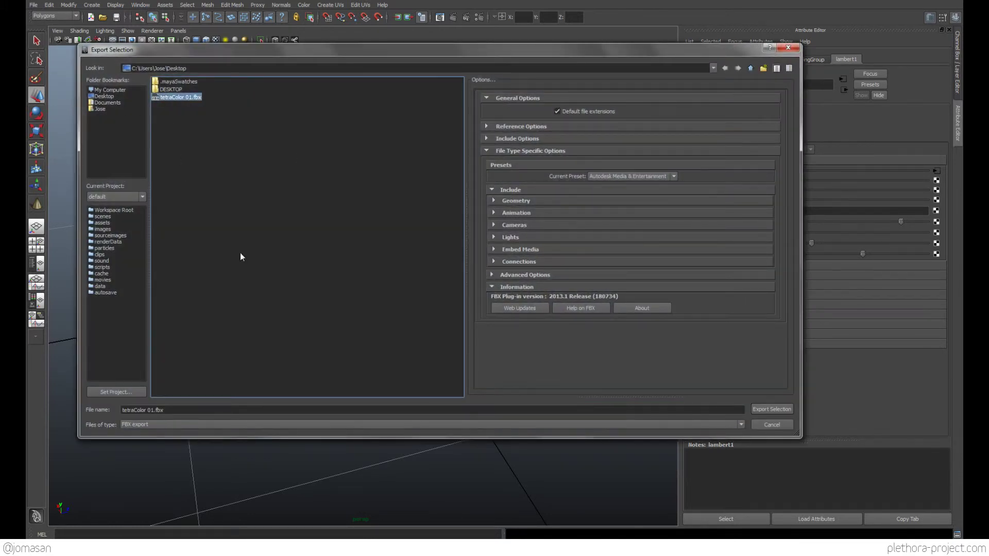
pyautogui.click(780, 410)
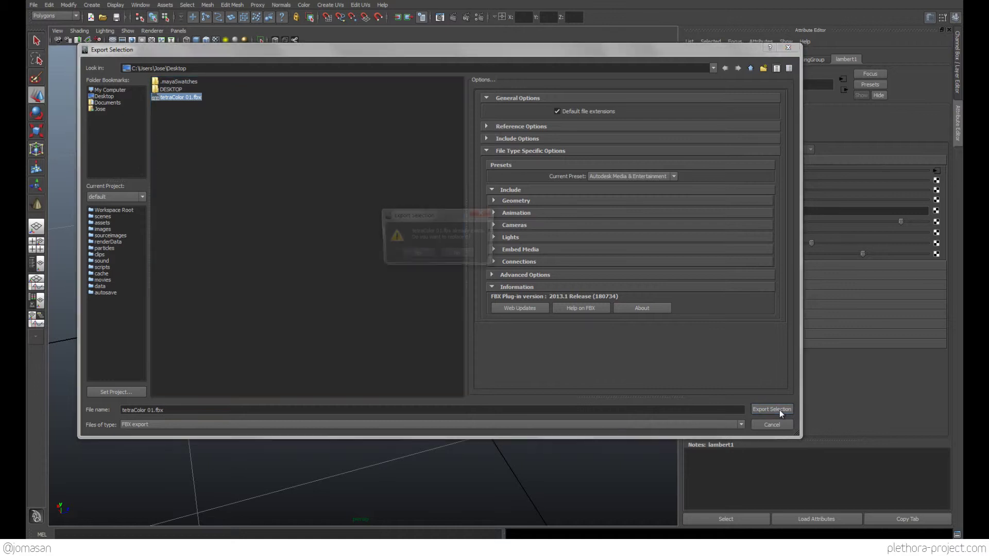
pyautogui.click(417, 254)
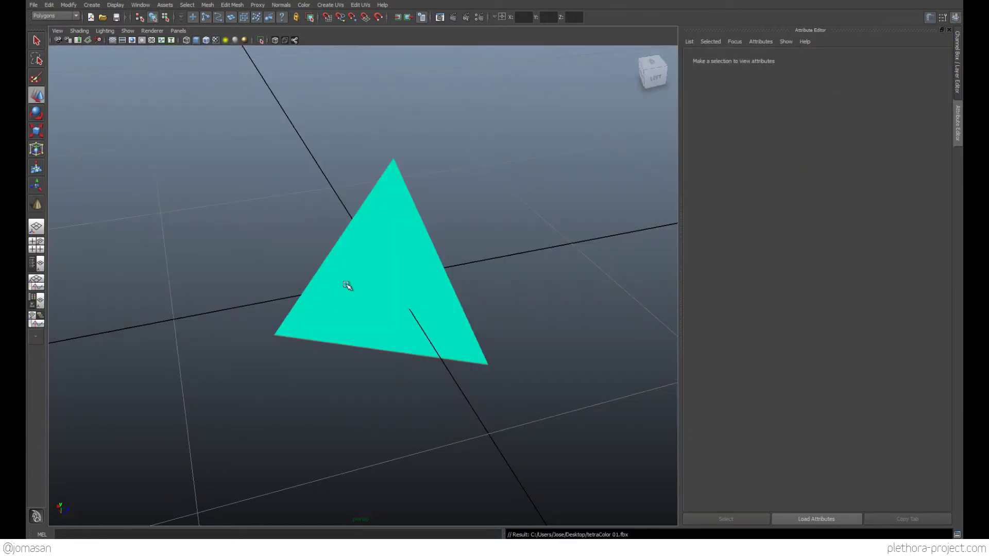
# - Orbit the Maya view to reveal the tetrahedron's red face, then return to Unity
pyautogui.click(350, 284)
pyautogui.keyDown('alt'); pyautogui.moveTo(349, 285); pyautogui.dragTo(419, 314); pyautogui.keyUp('alt')
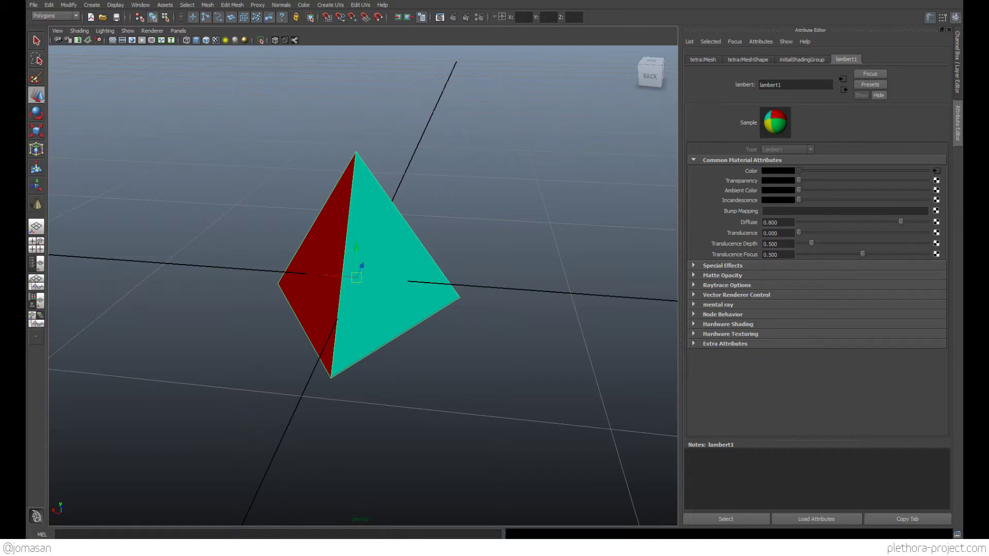
pyautogui.click(273, 503)
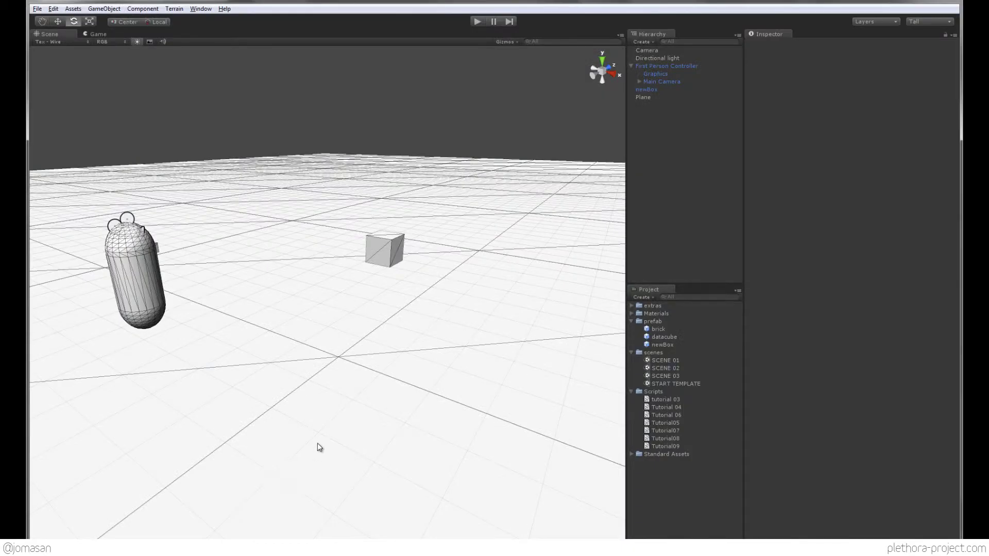
# - Import tetraColor 01.fbx from the Desktop into the project and inspect its mesh preview
pyautogui.rightClick(657, 478)
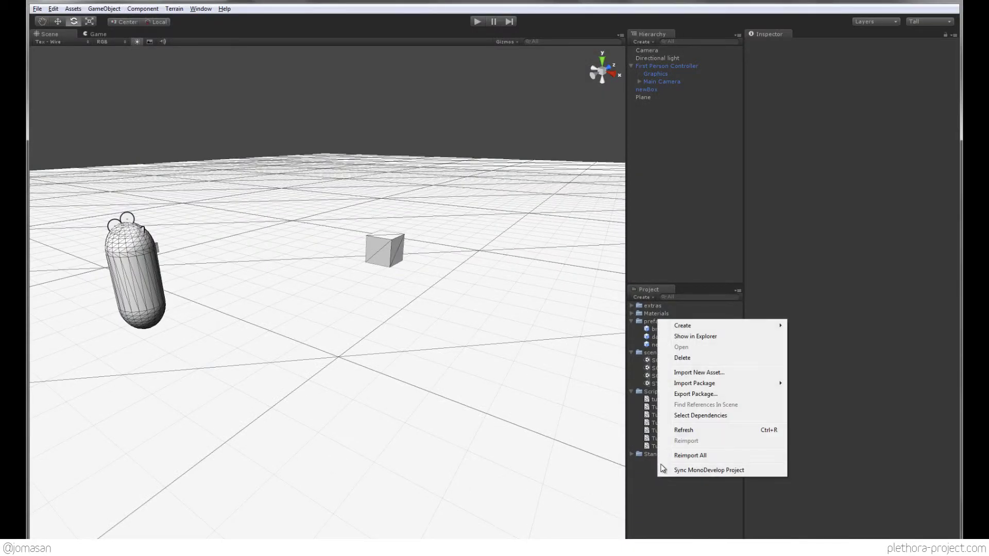
pyautogui.click(685, 373)
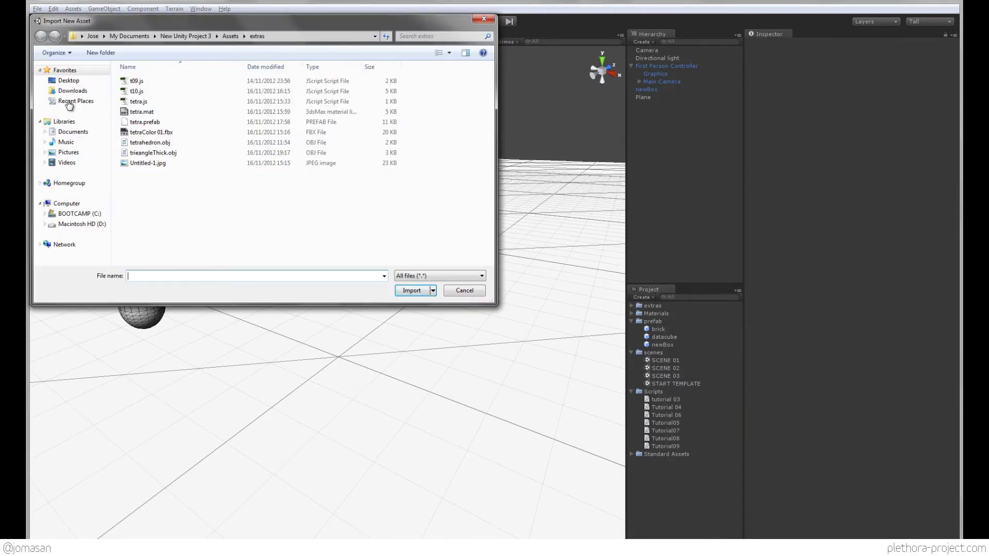
pyautogui.click(69, 80)
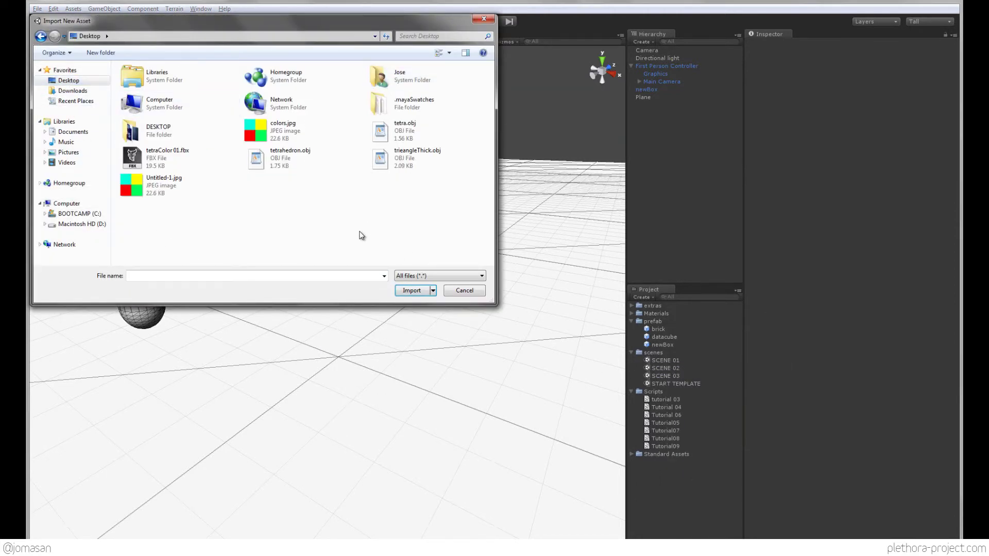
pyautogui.click(167, 161)
pyautogui.click(418, 291)
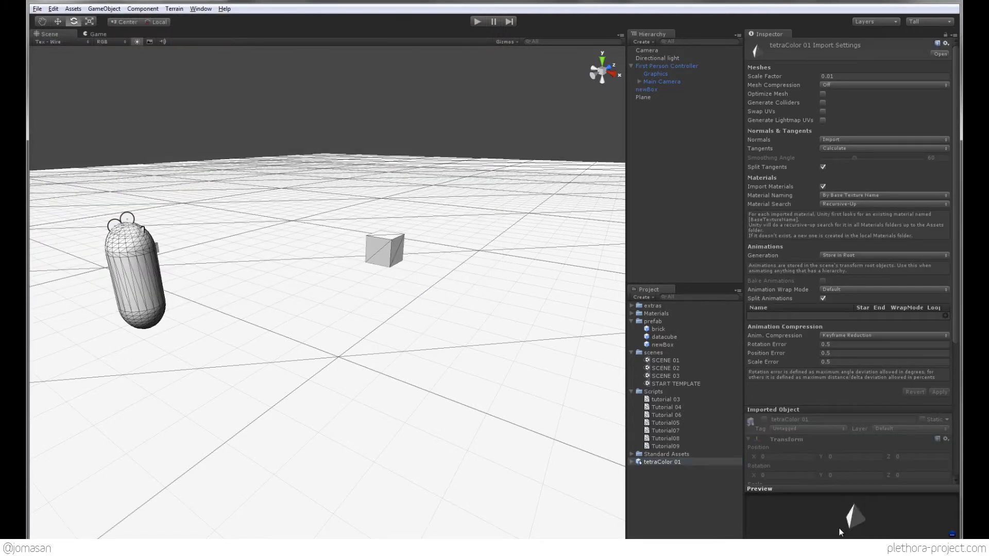
pyautogui.moveTo(840, 532)
pyautogui.mouseDown()
pyautogui.moveTo(851, 539)
pyautogui.moveTo(840, 515)
pyautogui.mouseUp()
pyautogui.click(631, 462)
pyautogui.click(632, 462)
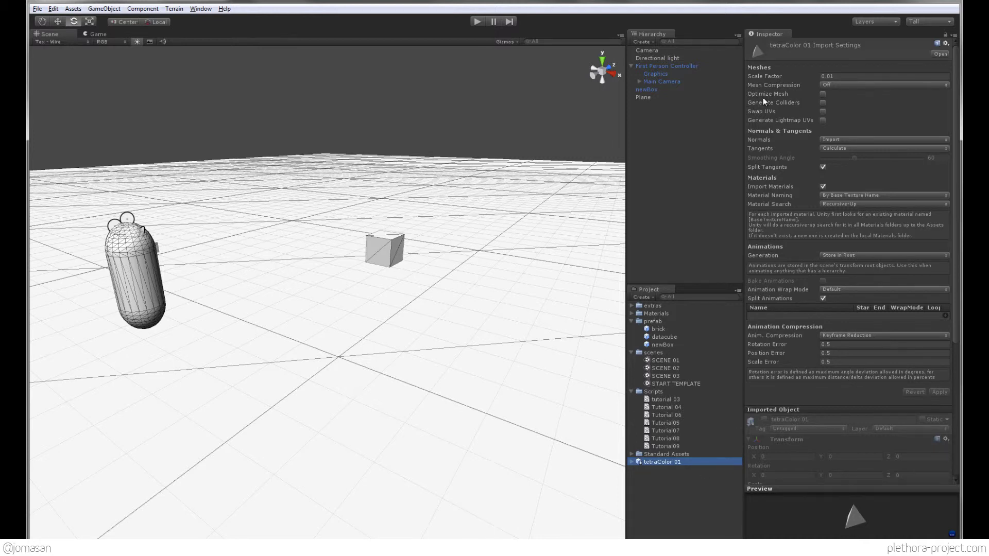
# - Set the tetraColor 01 import scale factor to 1 and apply it, removing a test scene instance
pyautogui.click(825, 76)
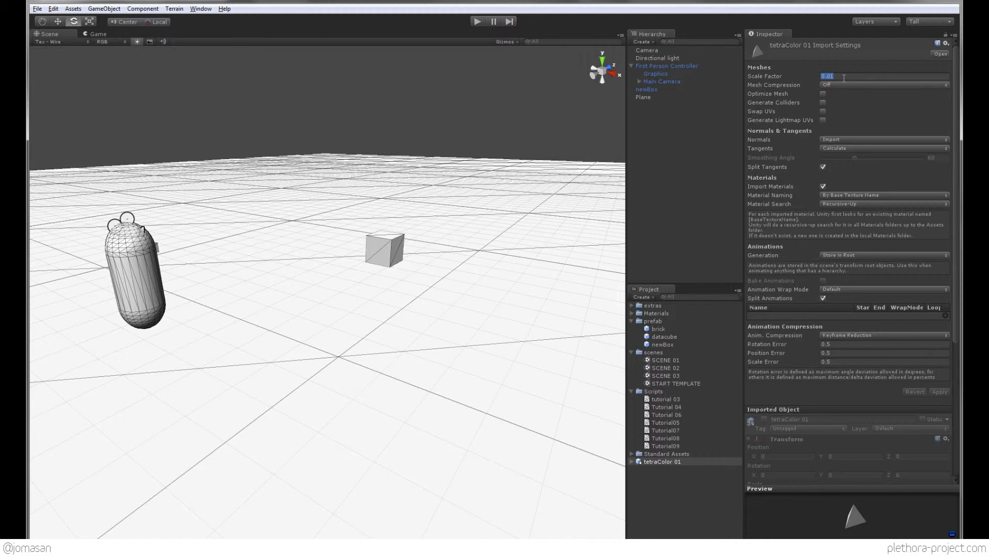
pyautogui.write('1')
pyautogui.click(424, 372)
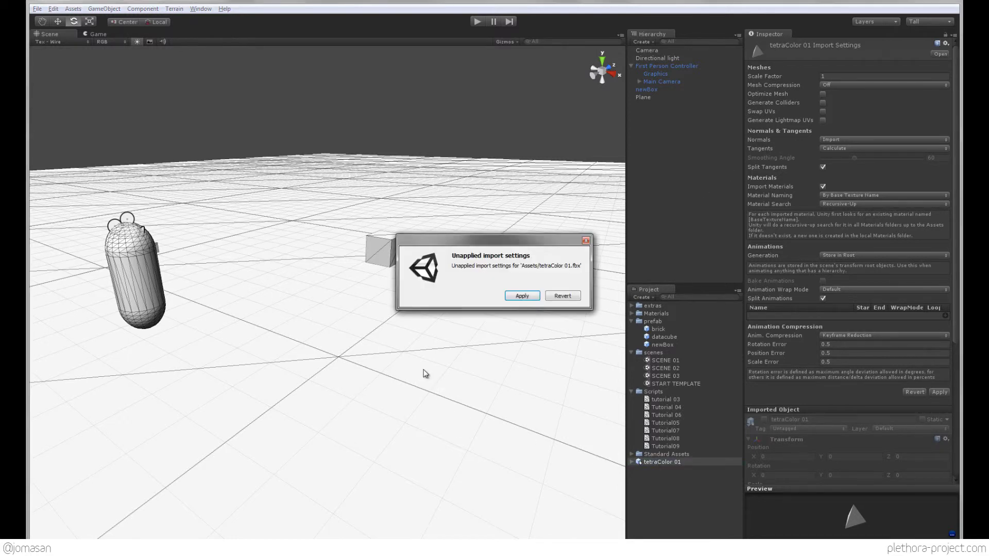
pyautogui.click(522, 295)
pyautogui.hotkey('ctrl', 'z')
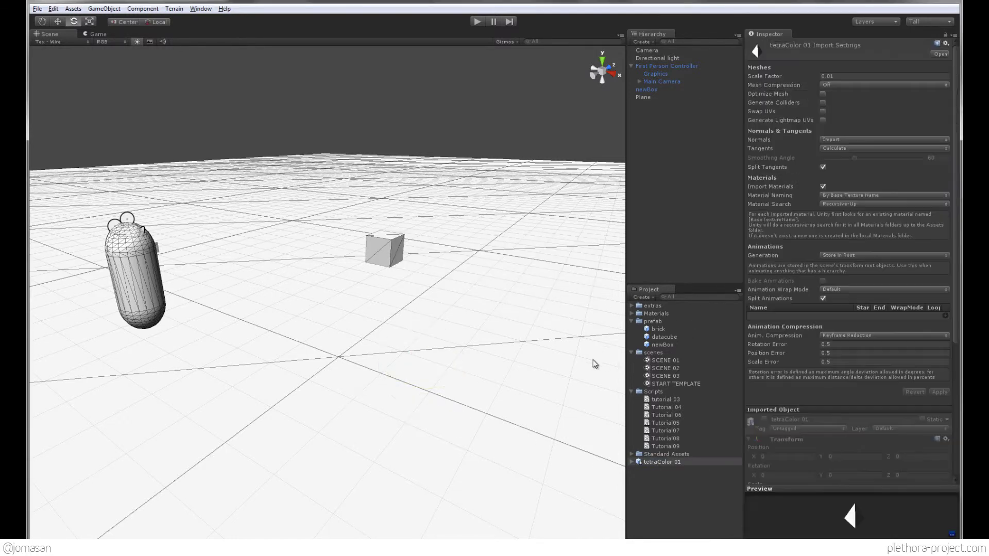
pyautogui.click(654, 462)
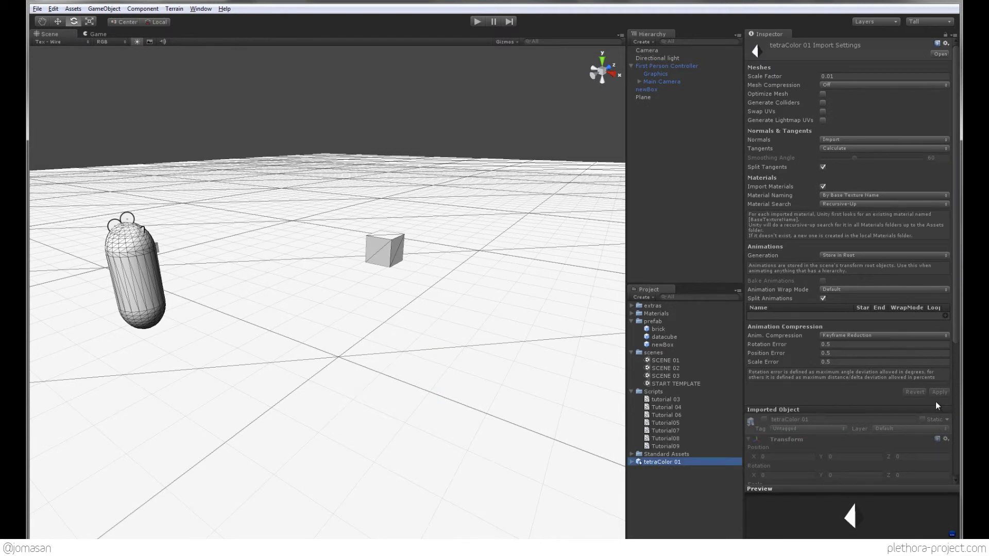
pyautogui.click(832, 76)
pyautogui.write('1')
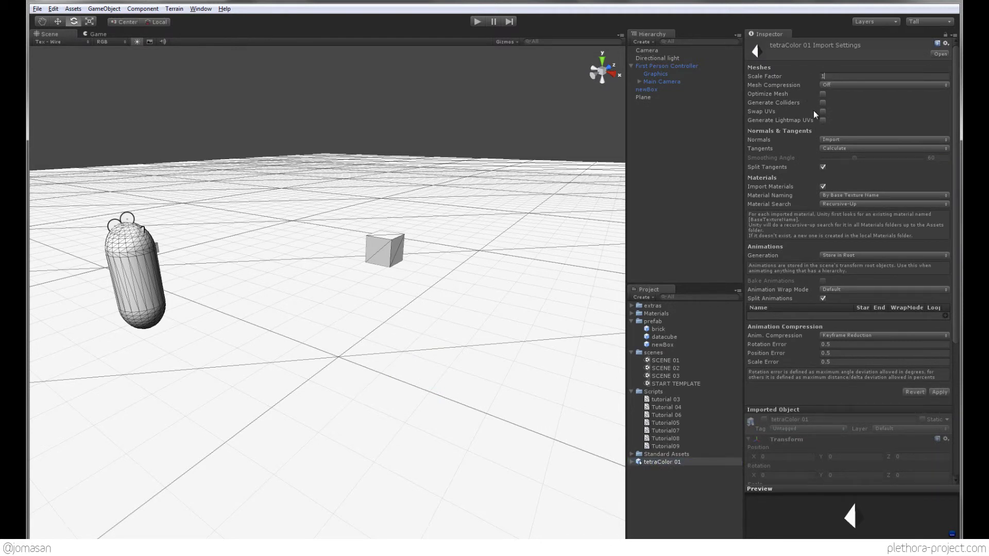
pyautogui.click(943, 392)
pyautogui.moveTo(658, 460); pyautogui.dragTo(409, 391)
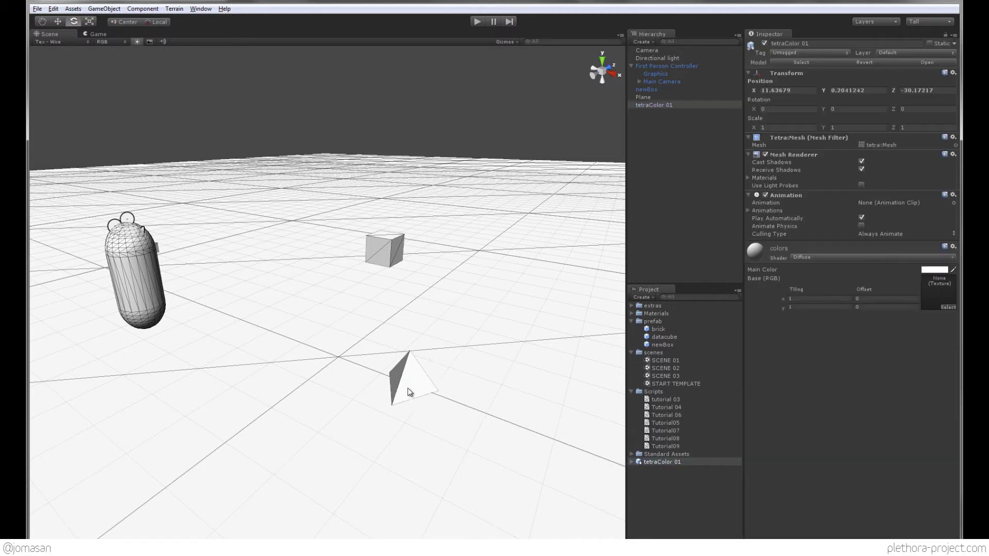
pyautogui.press('Delete')
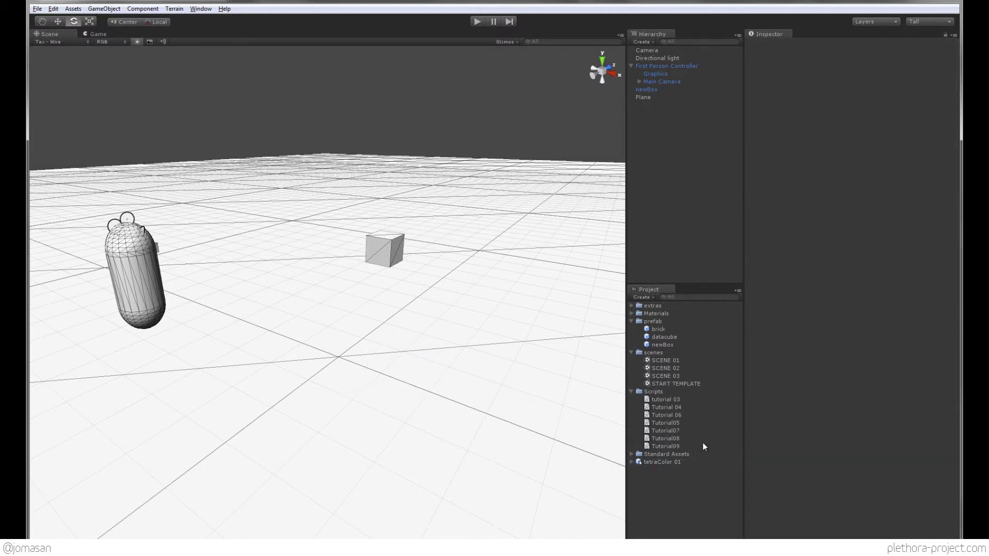
# - Enable Generate Colliders in tetraColor 01's import settings and apply
pyautogui.click(659, 463)
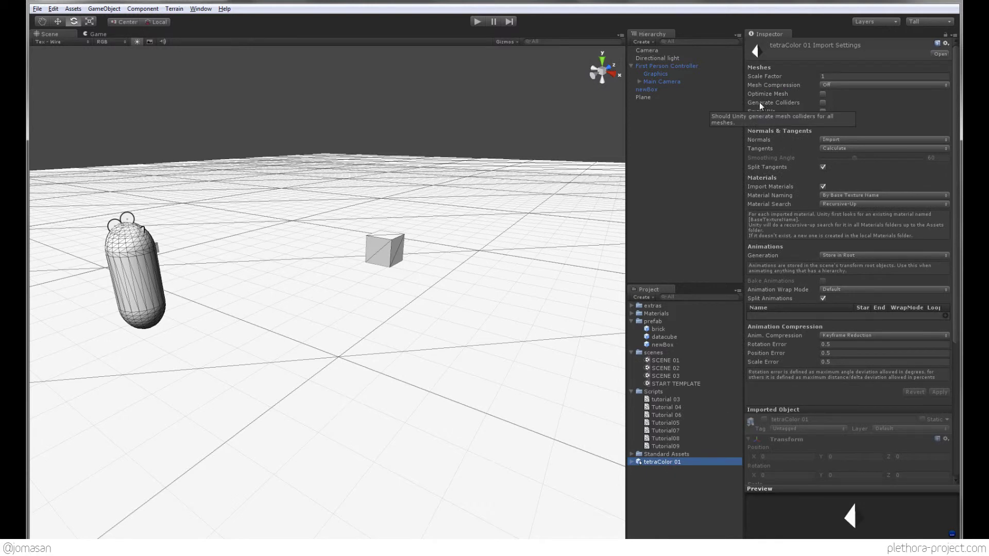
pyautogui.click(822, 102)
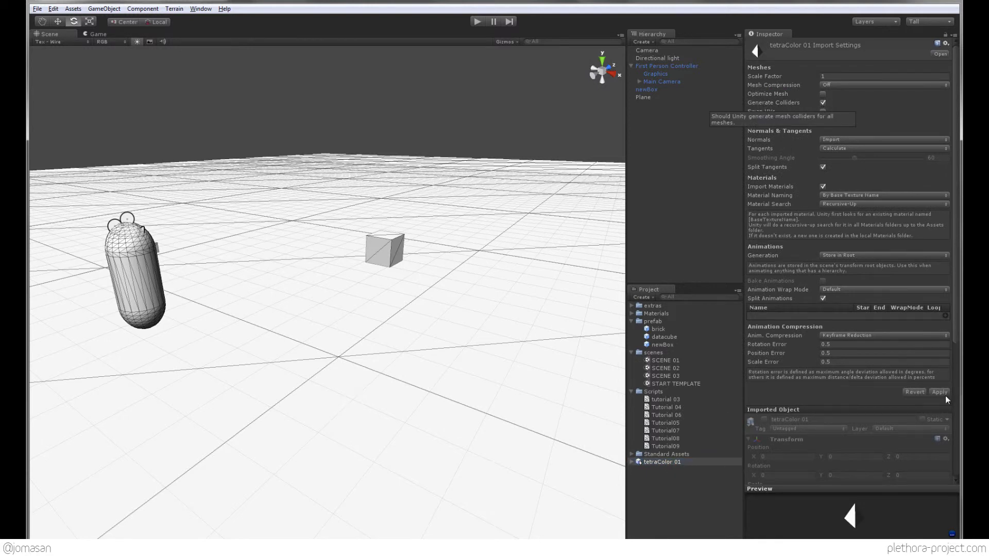
pyautogui.click(944, 392)
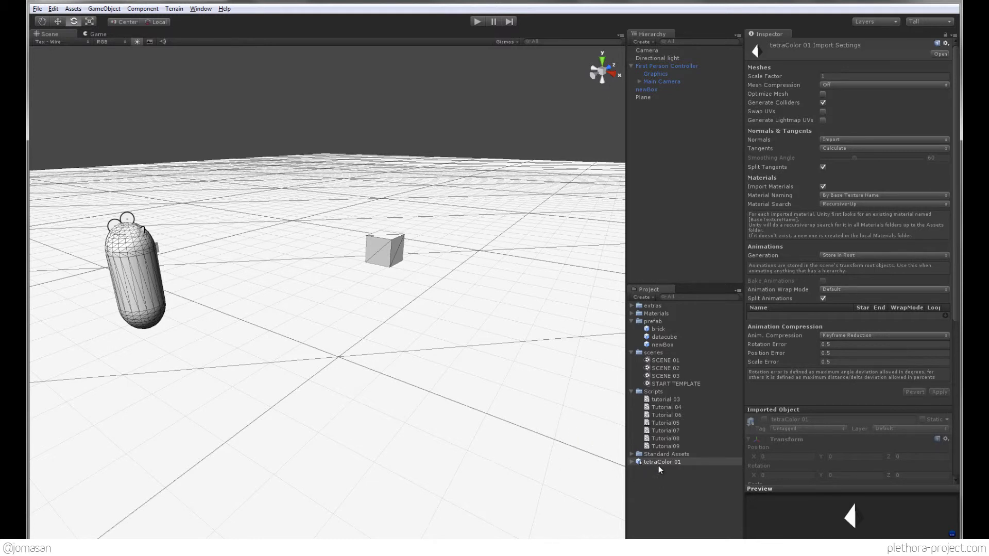
# - Import the colors.jpg texture into the project as a new asset
pyautogui.rightClick(663, 488)
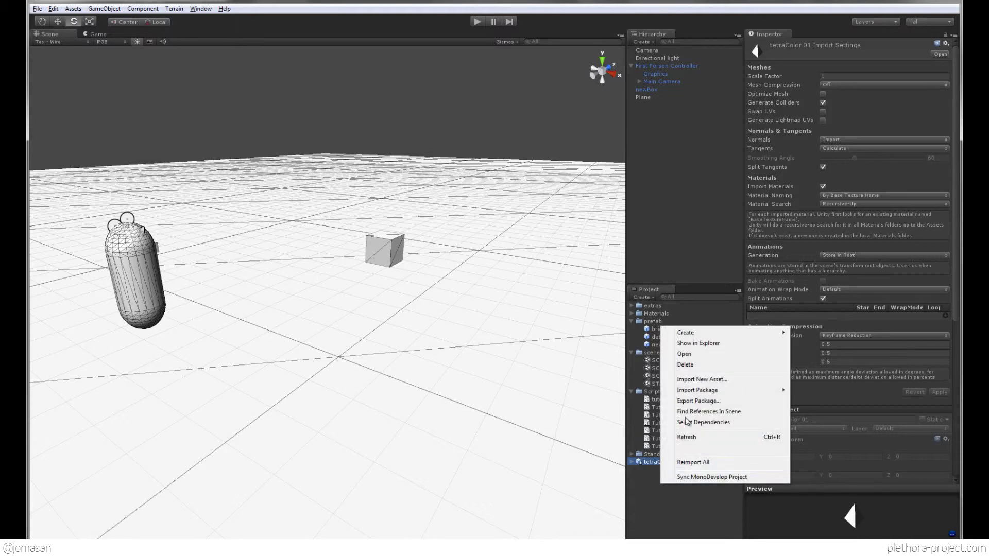
pyautogui.click(687, 381)
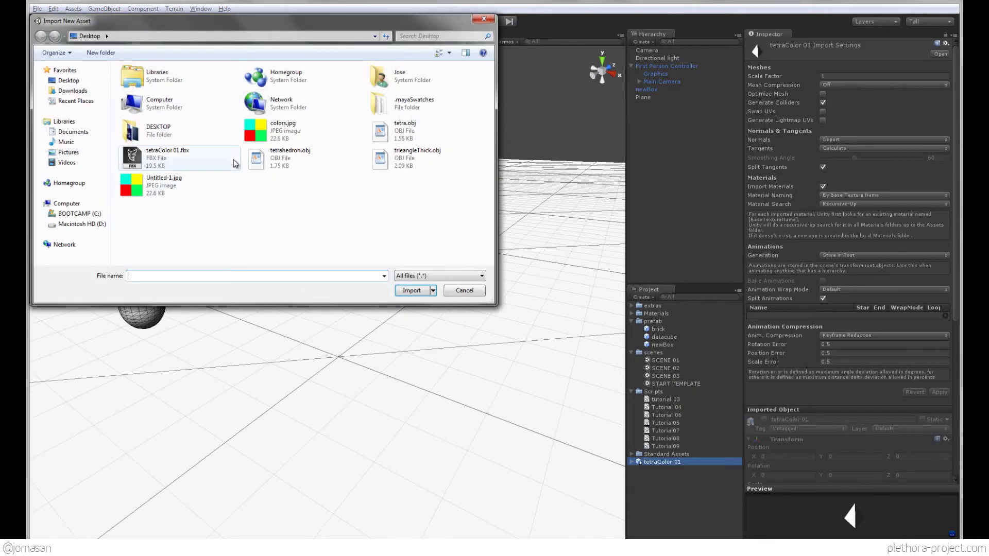
pyautogui.click(266, 137)
pyautogui.click(412, 290)
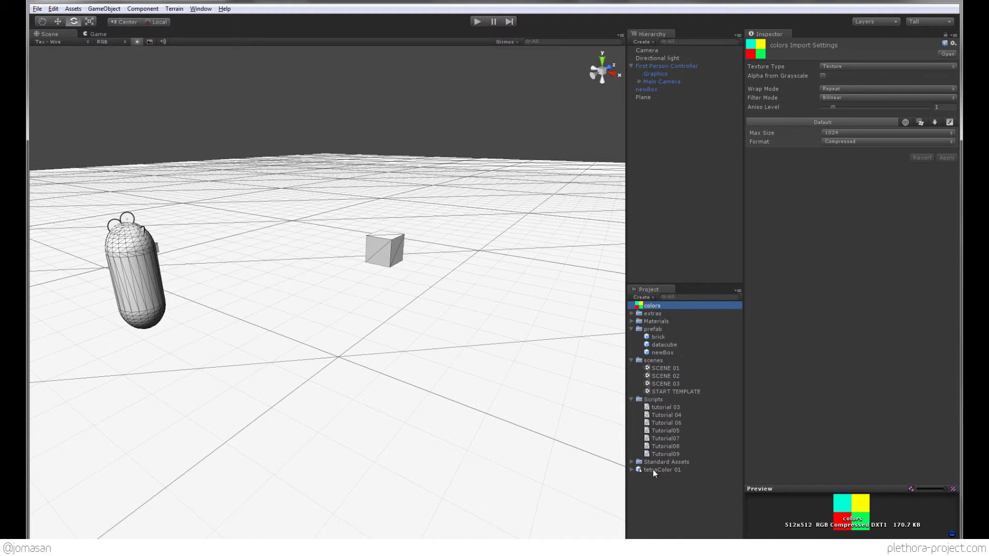
# - Place a tetraColor 01 pyramid in the scene with the Move tool and Pivot handles
pyautogui.moveTo(653, 470); pyautogui.dragTo(382, 357)
pyautogui.keyDown('alt'); pyautogui.moveTo(382, 357); pyautogui.dragTo(325, 298); pyautogui.keyUp('alt')
pyautogui.press('w')
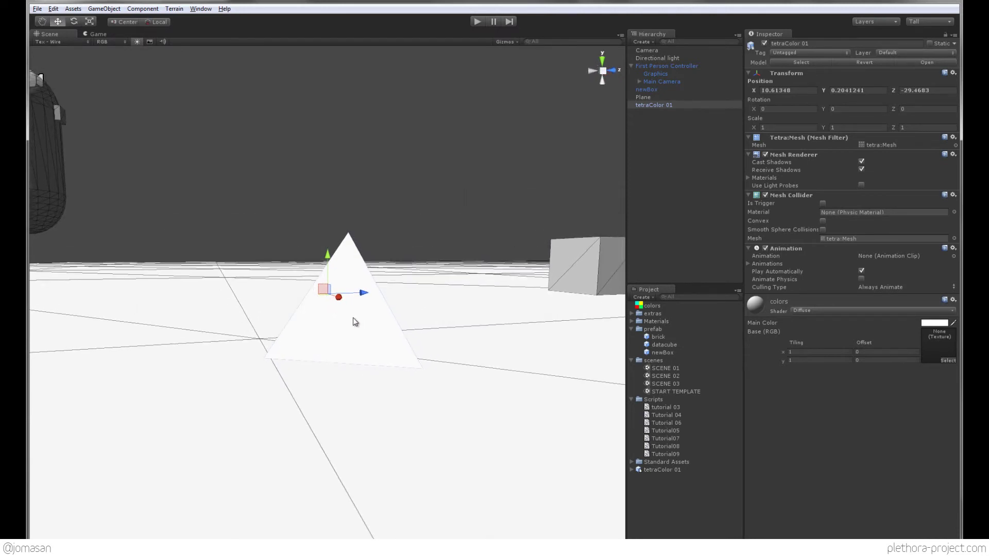
pyautogui.click(119, 21)
pyautogui.moveTo(344, 302)
pyautogui.keyDown('alt'); pyautogui.mouseDown()
pyautogui.moveTo(360, 354)
pyautogui.moveTo(291, 344)
pyautogui.moveTo(320, 319)
pyautogui.moveTo(417, 275)
pyautogui.moveTo(306, 392)
pyautogui.moveTo(326, 338)
pyautogui.moveTo(398, 280)
pyautogui.moveTo(347, 303)
pyautogui.mouseUp(); pyautogui.keyUp('alt')
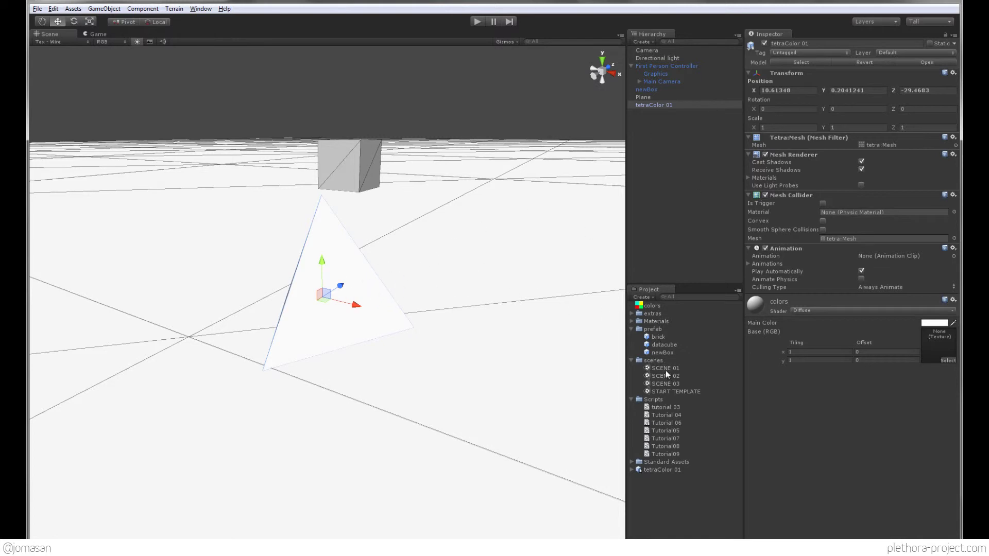
pyautogui.click(663, 469)
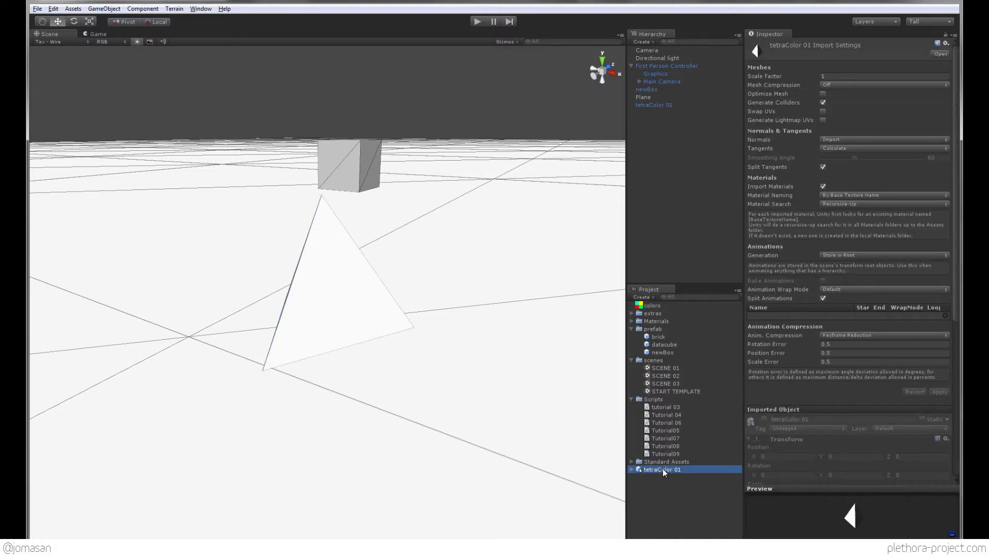
pyautogui.click(653, 500)
pyautogui.rightClick(648, 492)
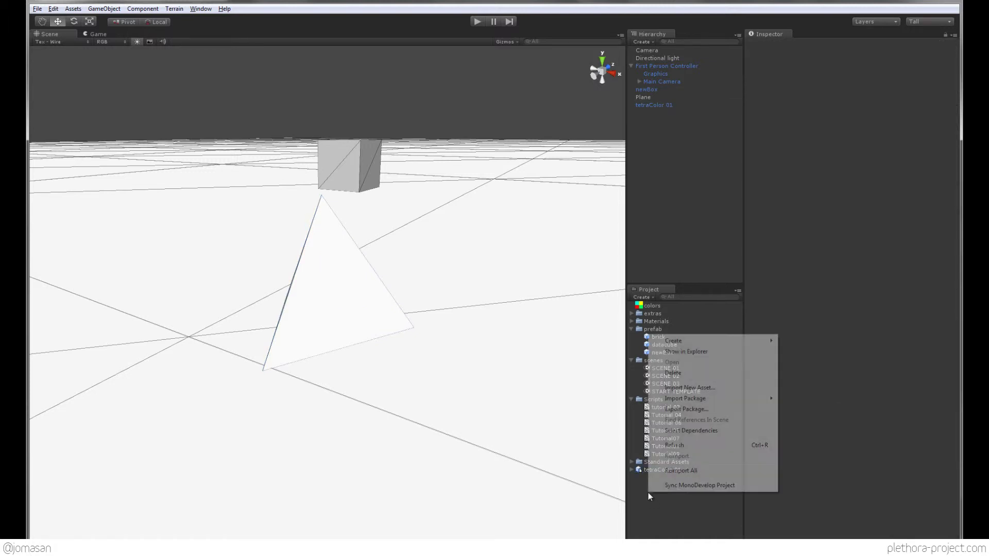
pyautogui.moveTo(679, 343)
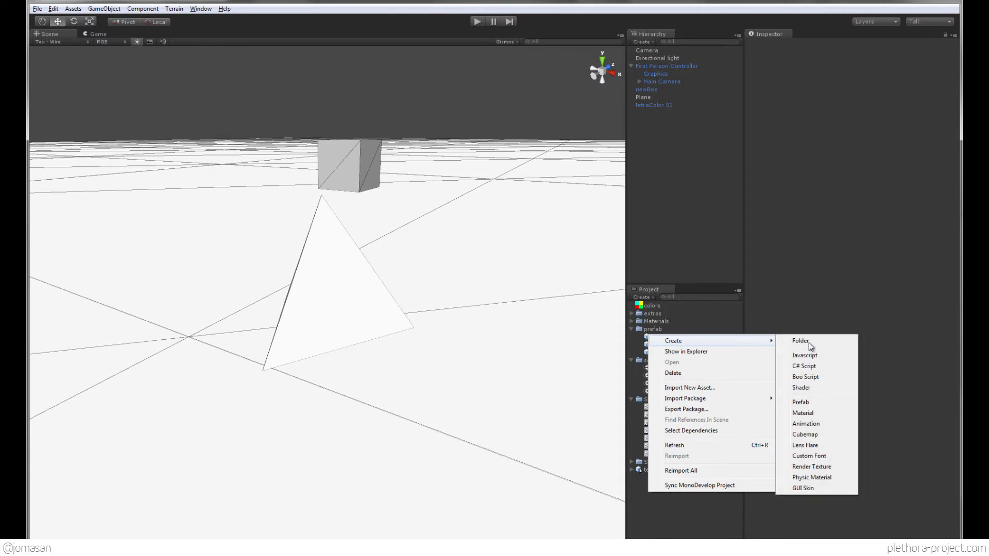
pyautogui.click(812, 413)
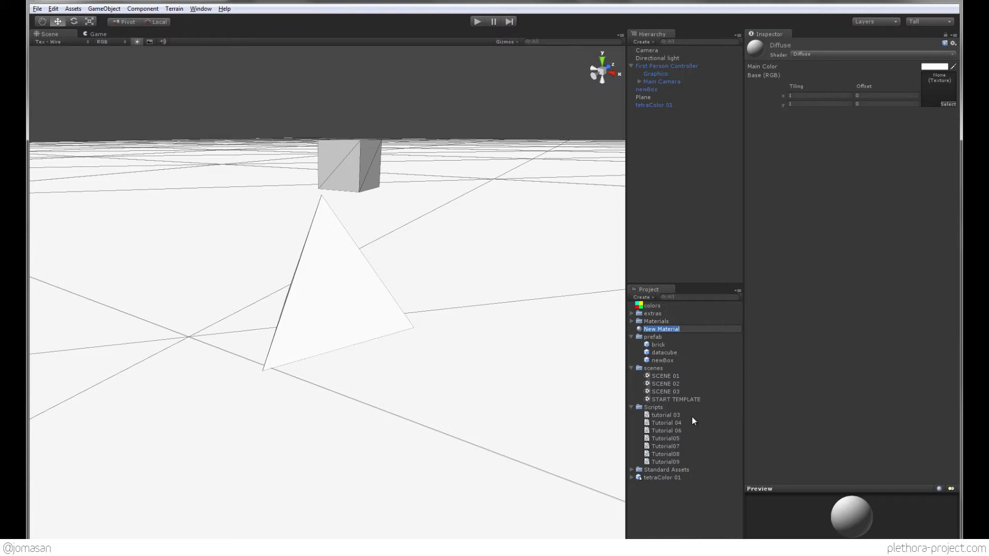
pyautogui.write('colors01')
pyautogui.press('Return')
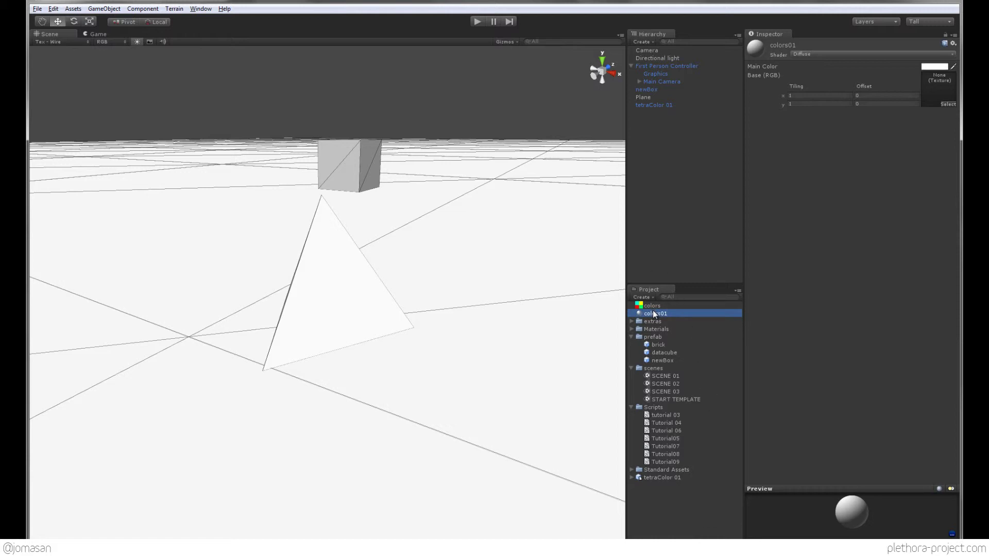
pyautogui.moveTo(652, 305); pyautogui.dragTo(941, 93)
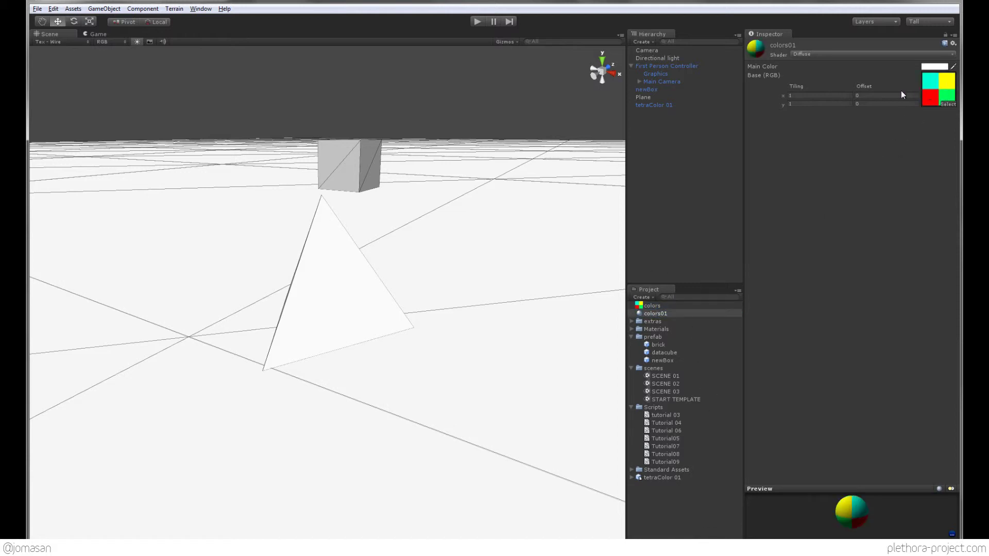
pyautogui.click(826, 54)
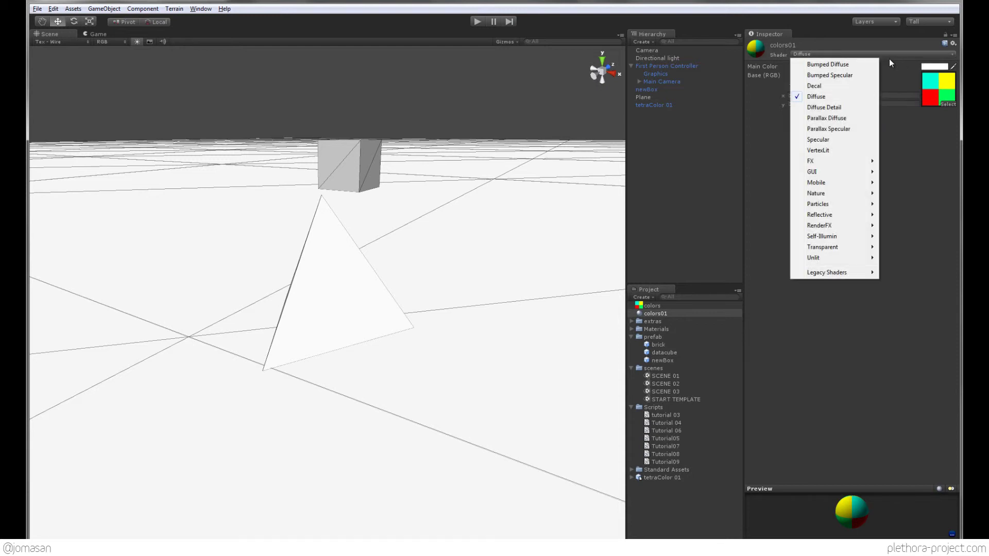
pyautogui.click(909, 209)
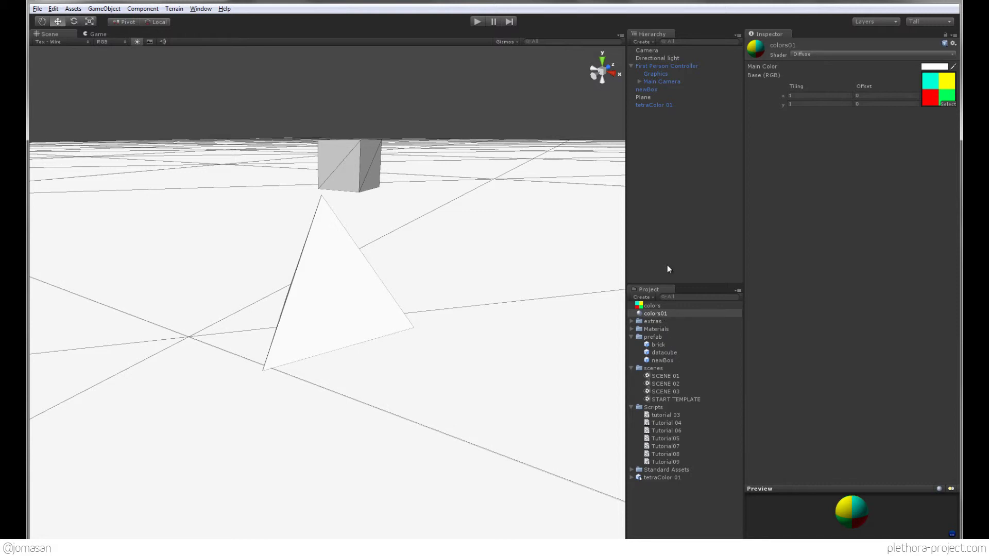
# - Create a prefab named tetra from the tetrahedron and delete the original from the scene
pyautogui.click(353, 281)
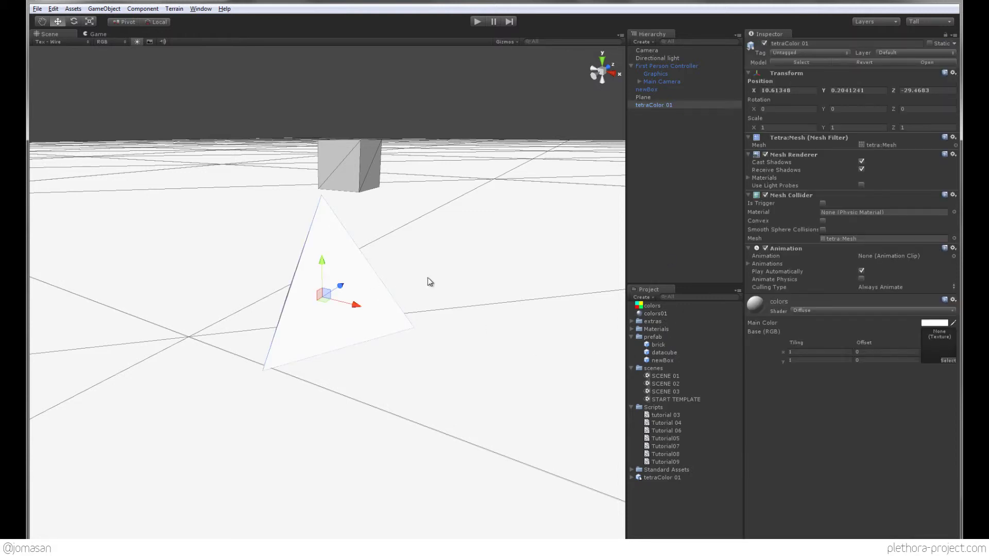
pyautogui.rightClick(651, 338)
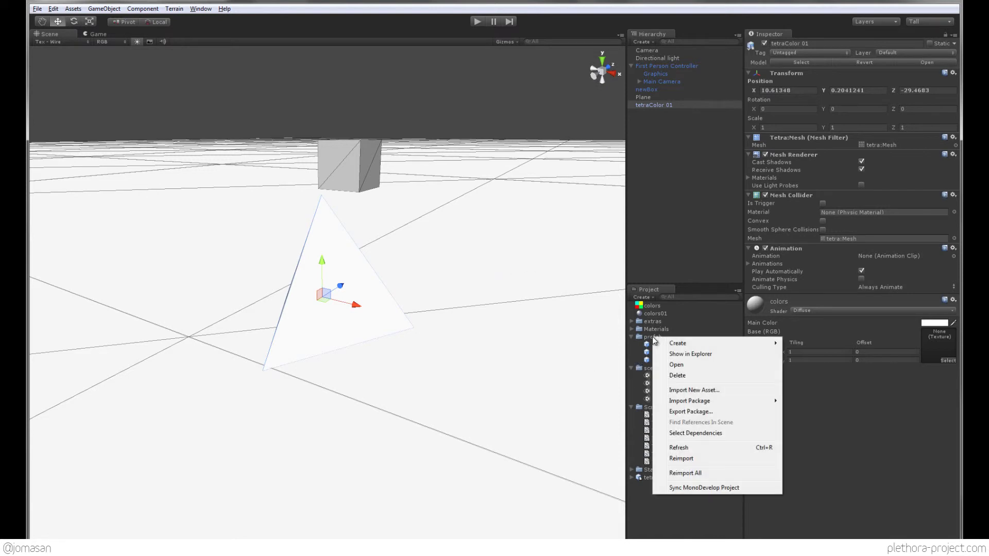
pyautogui.moveTo(689, 351)
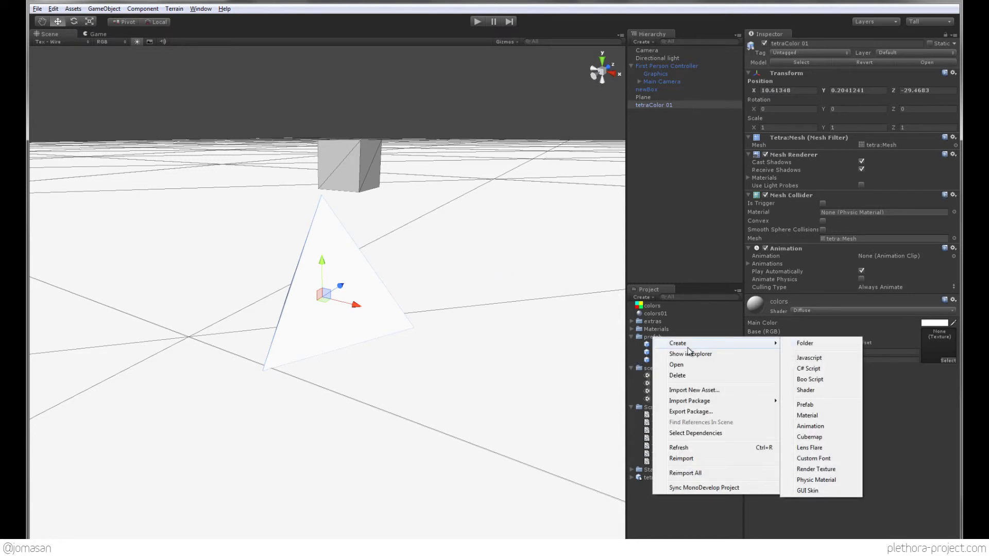
pyautogui.click(808, 406)
pyautogui.write('t')
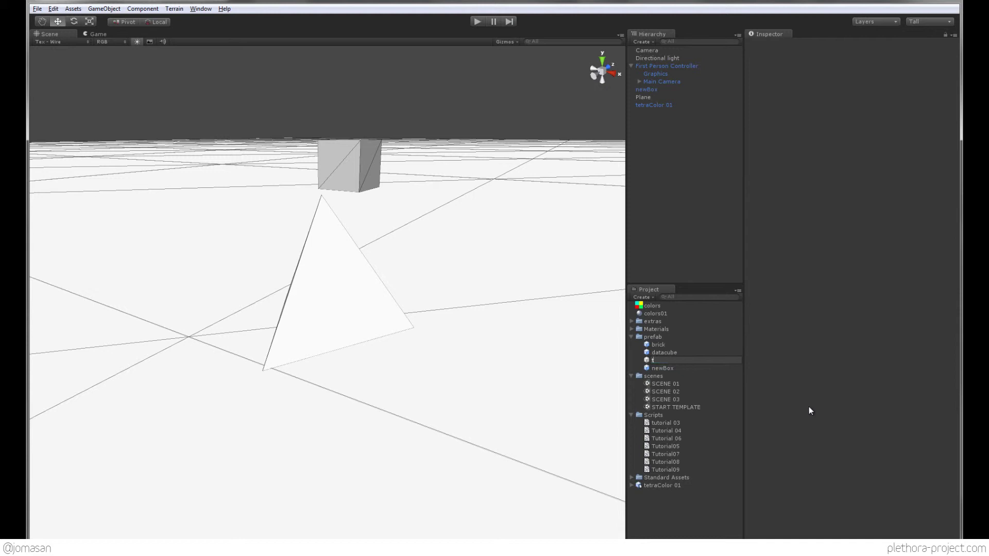
pyautogui.write('etra')
pyautogui.press('Return')
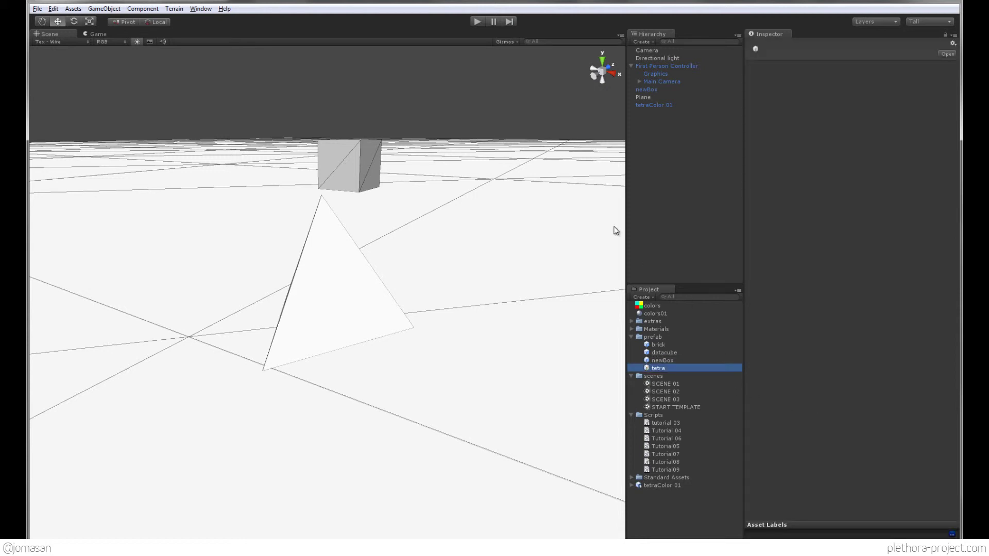
pyautogui.moveTo(657, 104); pyautogui.dragTo(653, 368)
pyautogui.press('Delete')
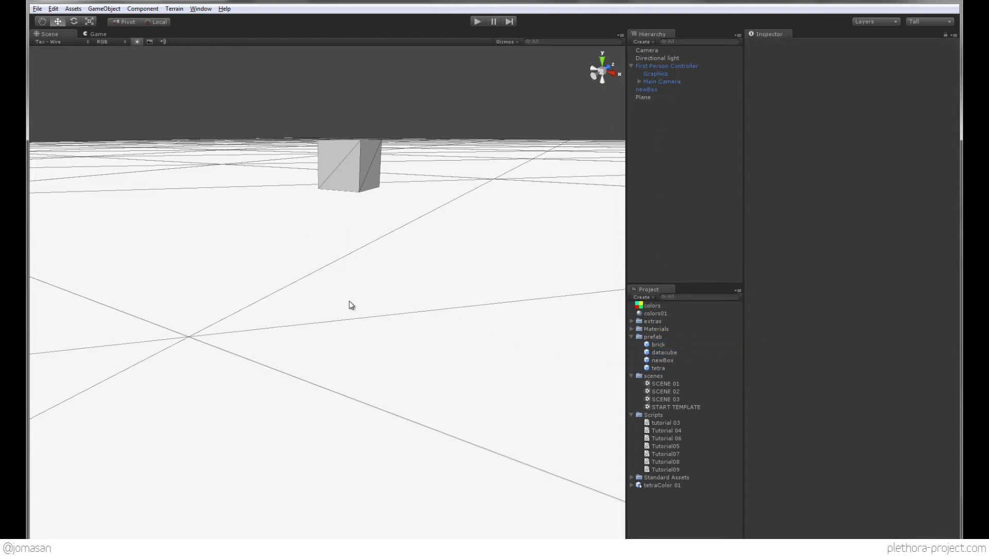
# - Place a tetra prefab instance, apply the colors01 material, and lift it above the ground
pyautogui.moveTo(656, 369); pyautogui.dragTo(433, 363)
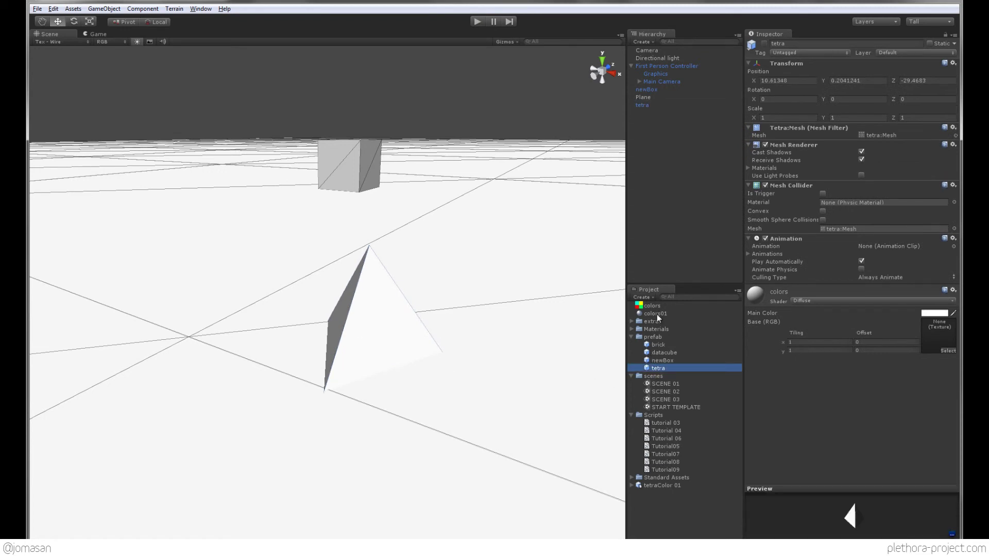
pyautogui.moveTo(655, 313); pyautogui.dragTo(765, 302)
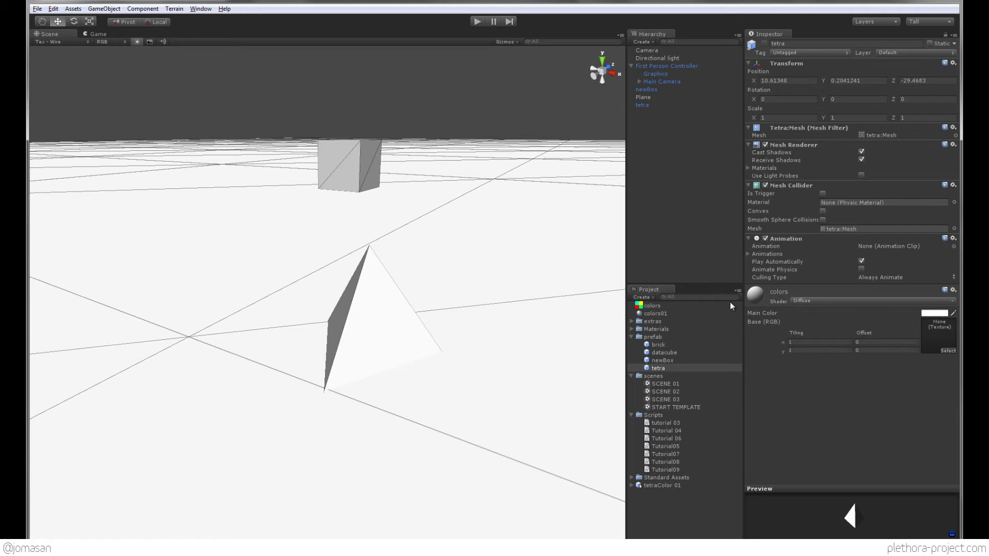
pyautogui.moveTo(655, 314); pyautogui.dragTo(660, 368)
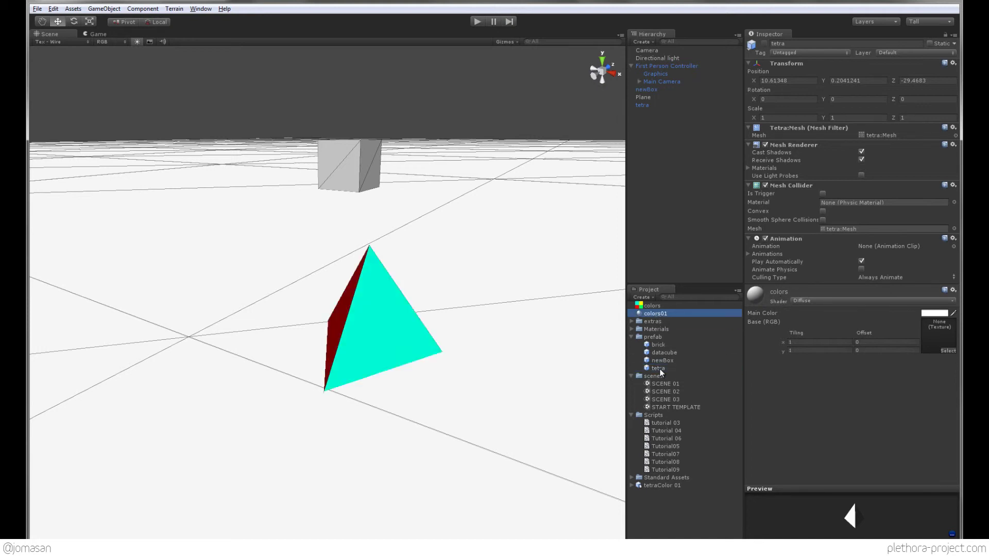
pyautogui.click(450, 335)
pyautogui.click(349, 312)
pyautogui.keyDown('alt'); pyautogui.moveTo(408, 305); pyautogui.dragTo(356, 150); pyautogui.keyUp('alt')
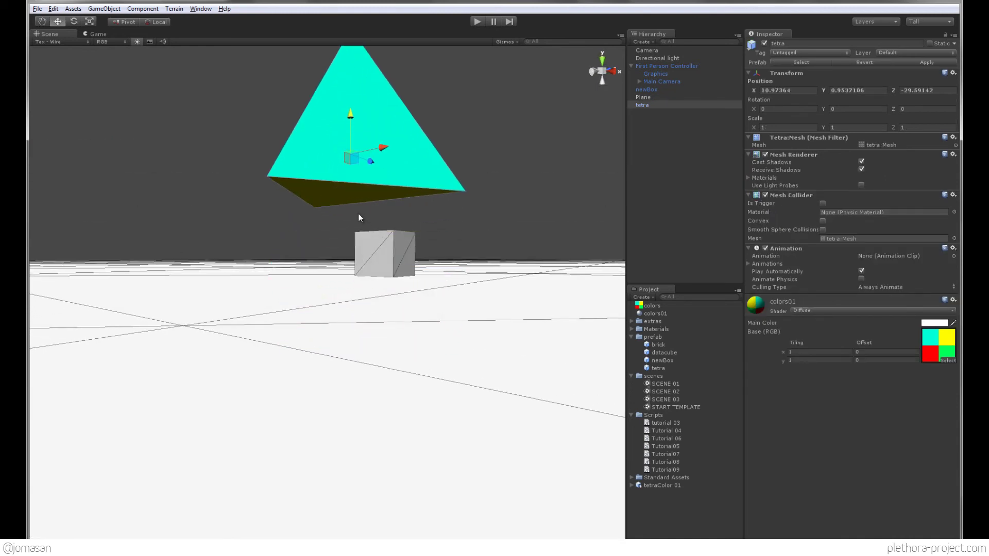
pyautogui.keyDown('alt'); pyautogui.moveTo(360, 216); pyautogui.dragTo(407, 254); pyautogui.keyUp('alt')
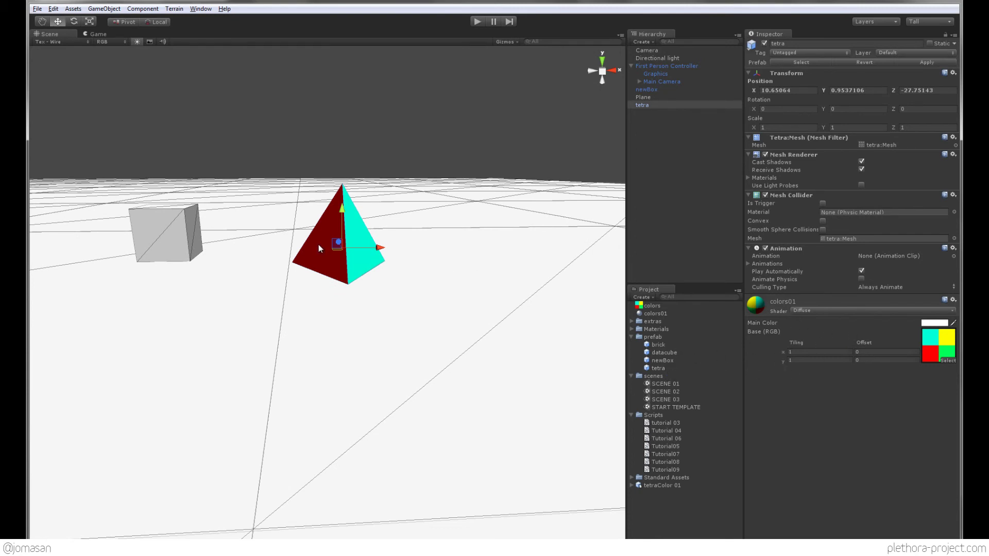
# - Delete the tetra instance and confirm the tetra tag exists in the Tag Manager
pyautogui.press('Delete')
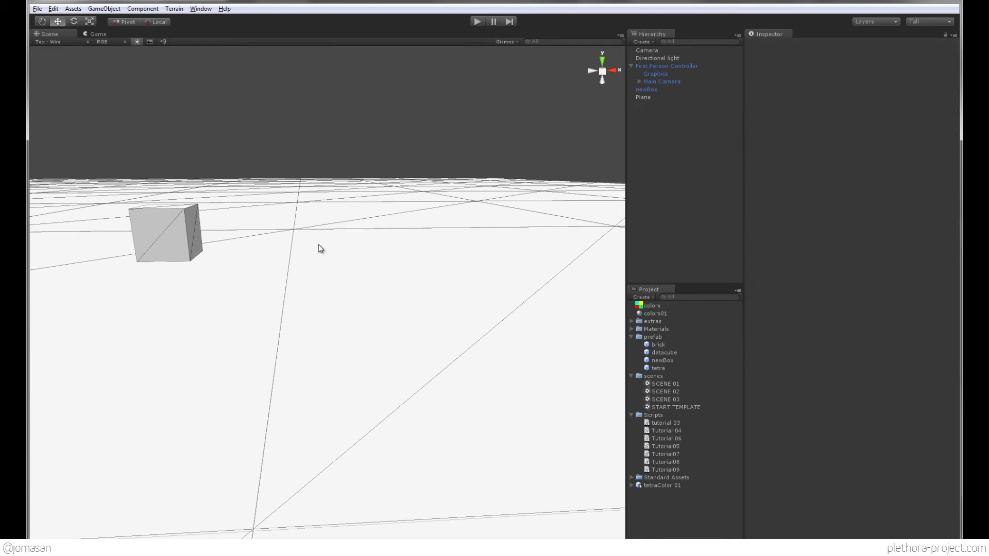
pyautogui.click(660, 369)
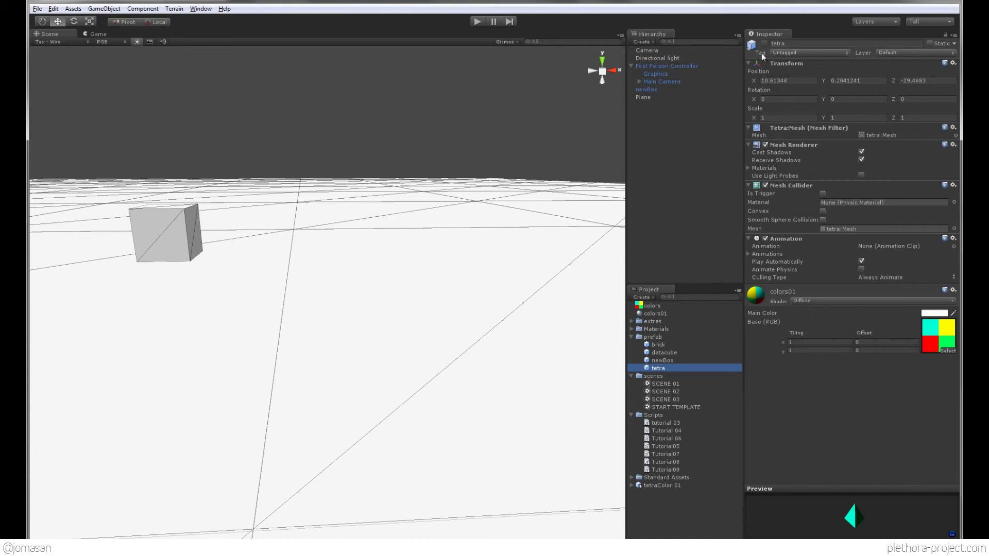
pyautogui.click(798, 53)
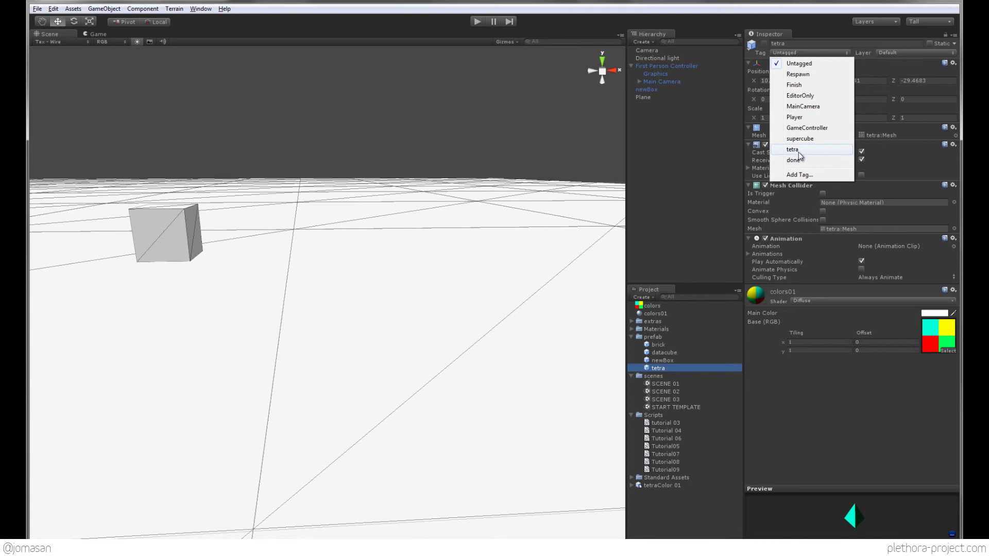
pyautogui.click(799, 175)
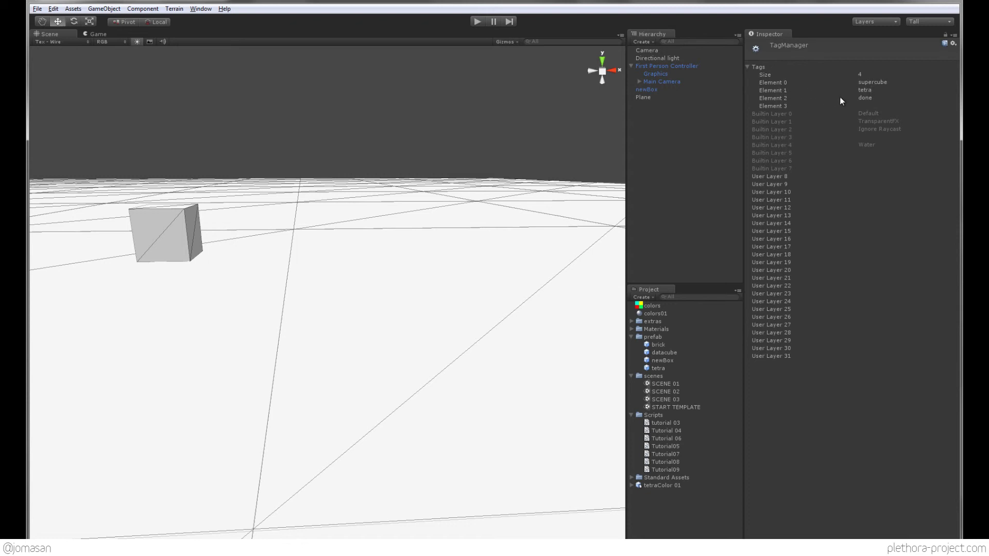
pyautogui.click(867, 106)
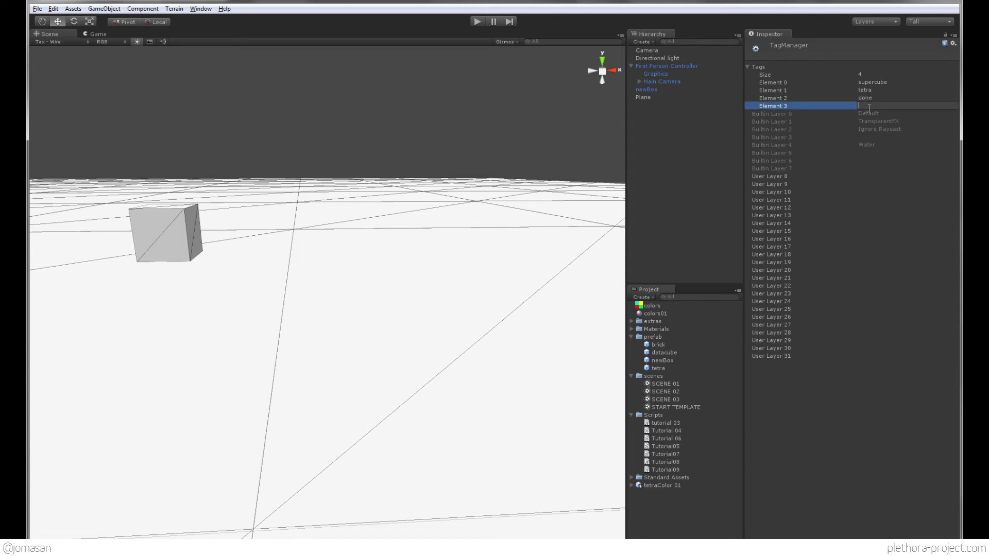
pyautogui.click(879, 91)
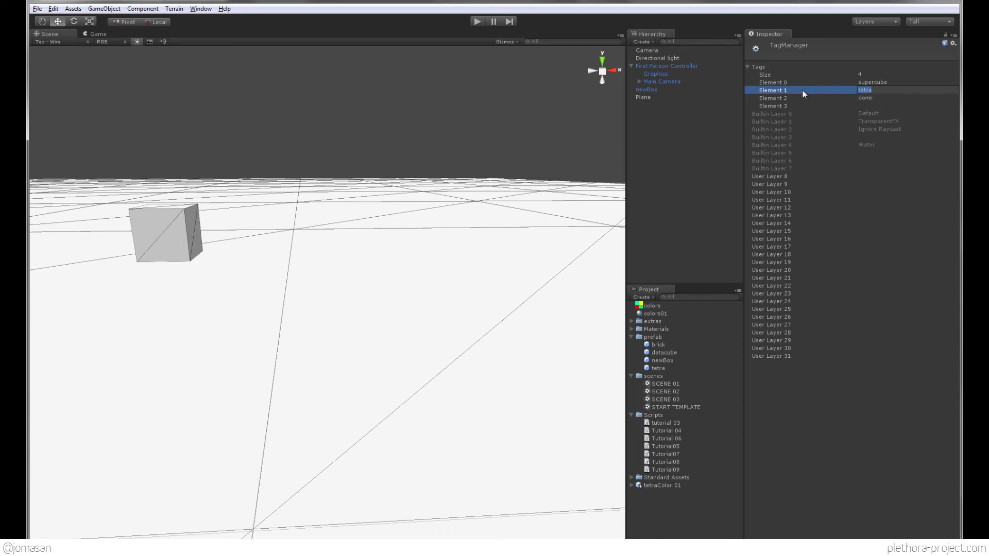
pyautogui.click(878, 90)
# - Assign the tetra tag to the tetra prefab
pyautogui.click(658, 369)
pyautogui.click(815, 53)
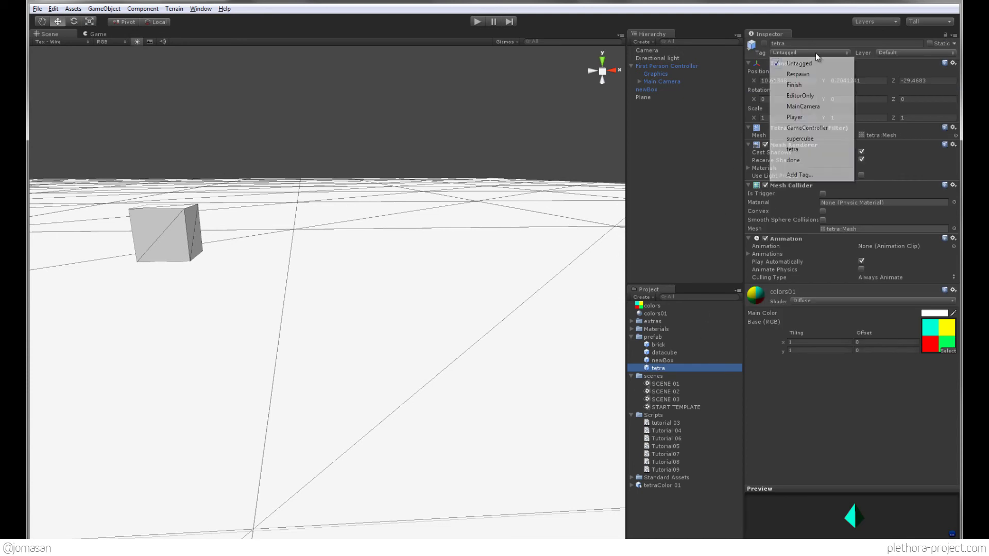
pyautogui.click(800, 150)
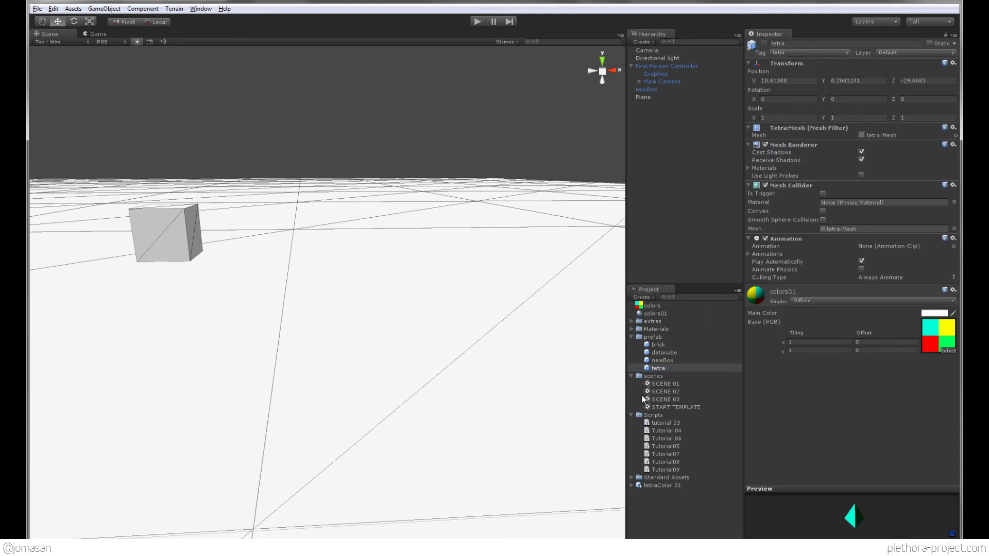
# - Place a tetra prefab instance beside newBox and raise it about one unit
pyautogui.moveTo(658, 368); pyautogui.dragTo(392, 311)
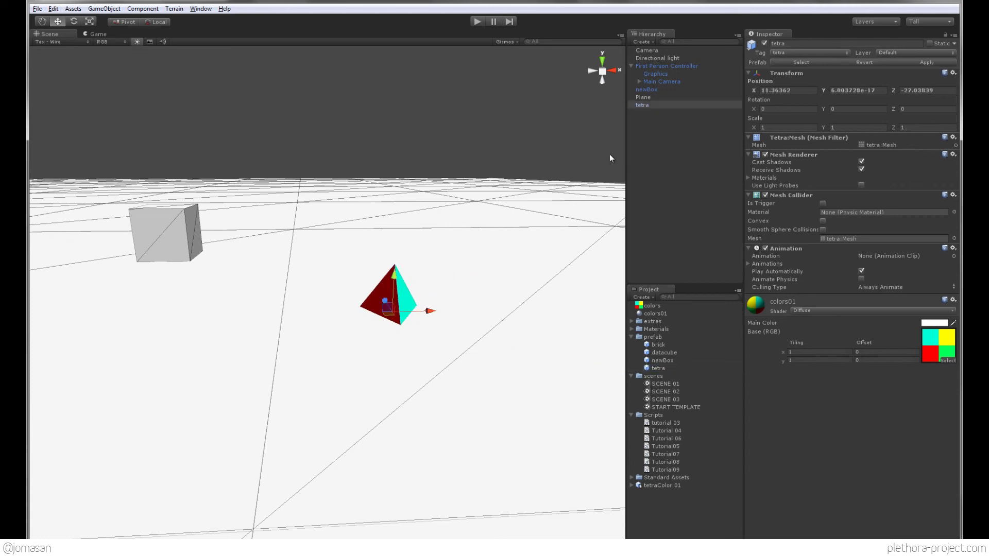
pyautogui.keyDown('alt'); pyautogui.moveTo(610, 153); pyautogui.dragTo(281, 244); pyautogui.keyUp('alt')
pyautogui.keyDown('alt'); pyautogui.moveTo(281, 243); pyautogui.dragTo(694, 114, button='right'); pyautogui.keyUp('alt')
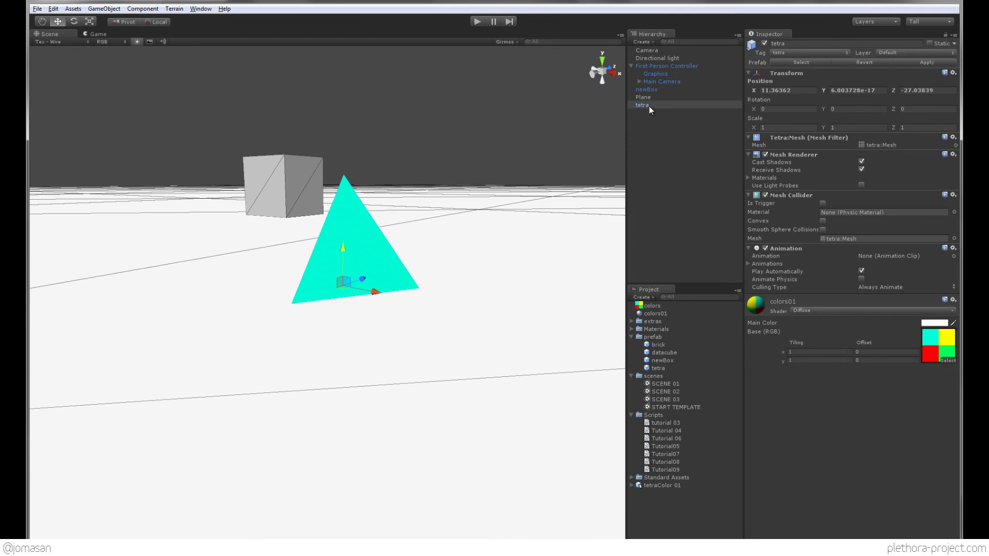
pyautogui.keyDown('alt'); pyautogui.moveTo(479, 206); pyautogui.dragTo(407, 273); pyautogui.keyUp('alt')
pyautogui.moveTo(350, 287); pyautogui.dragTo(380, 265)
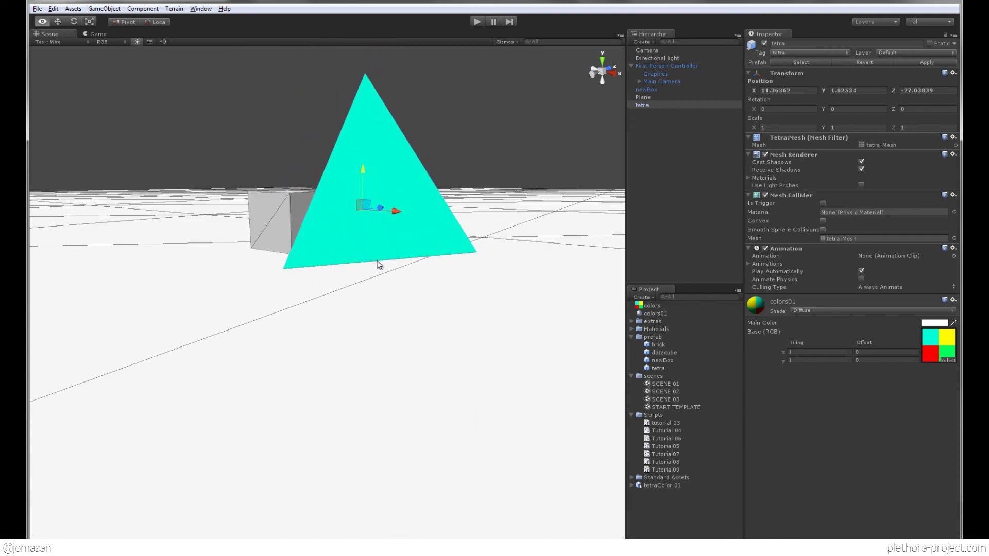
pyautogui.click(643, 106)
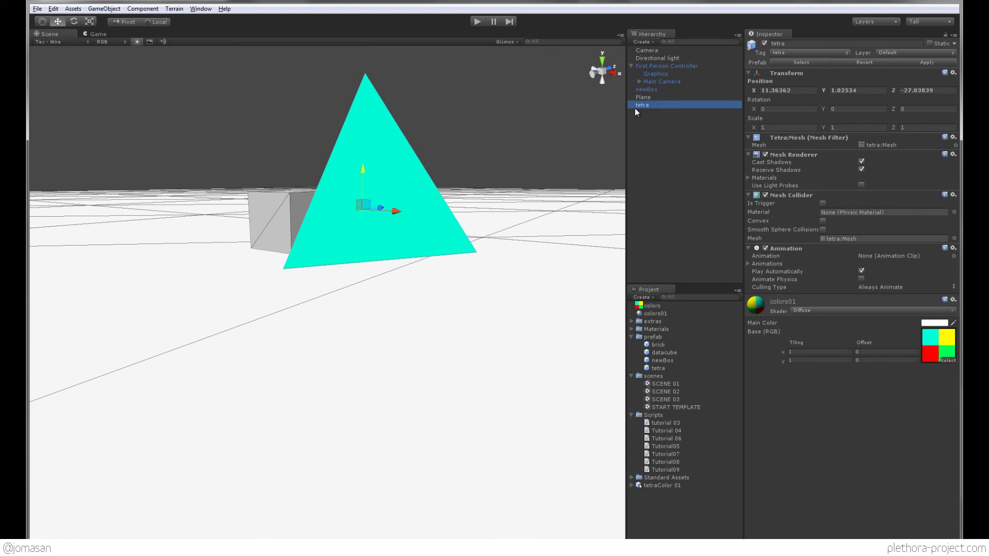
# - Shift the tetra sideways along the ground and inspect it from a low angle
pyautogui.keyDown('alt'); pyautogui.moveTo(465, 239); pyautogui.dragTo(476, 263); pyautogui.keyUp('alt')
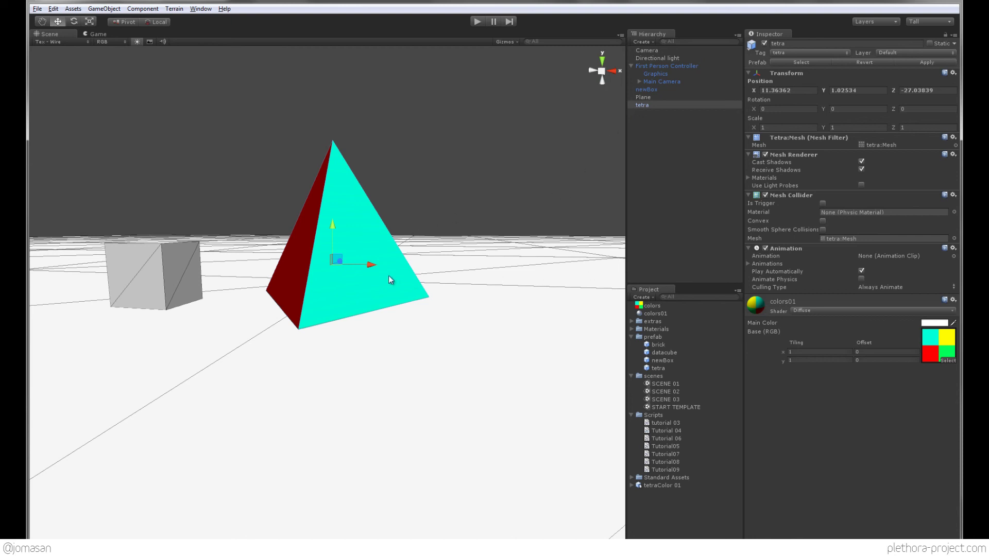
pyautogui.keyDown('alt'); pyautogui.moveTo(390, 278); pyautogui.dragTo(431, 299); pyautogui.keyUp('alt')
pyautogui.keyDown('alt'); pyautogui.moveTo(431, 297); pyautogui.dragTo(461, 277, button='right'); pyautogui.keyUp('alt')
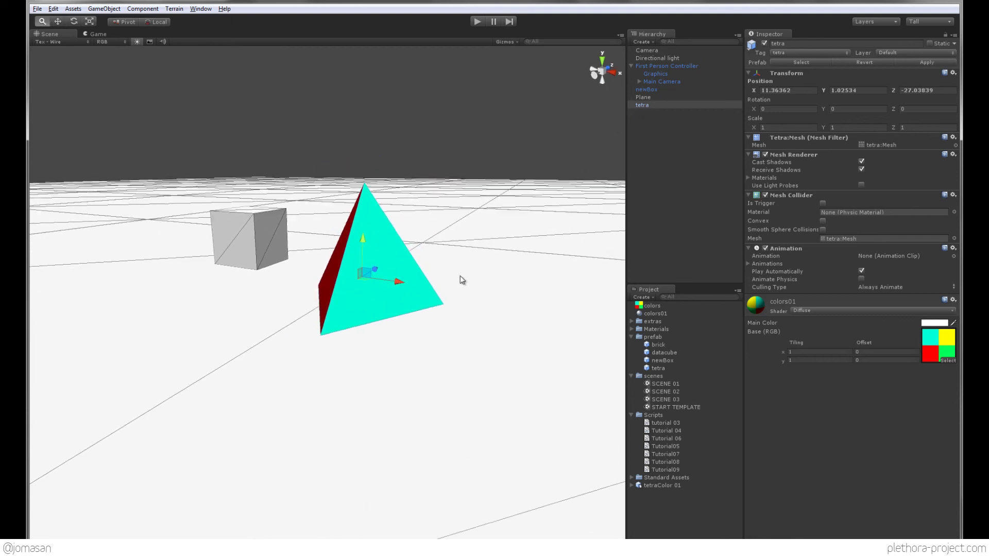
pyautogui.keyDown('alt'); pyautogui.moveTo(460, 276); pyautogui.dragTo(359, 291); pyautogui.keyUp('alt')
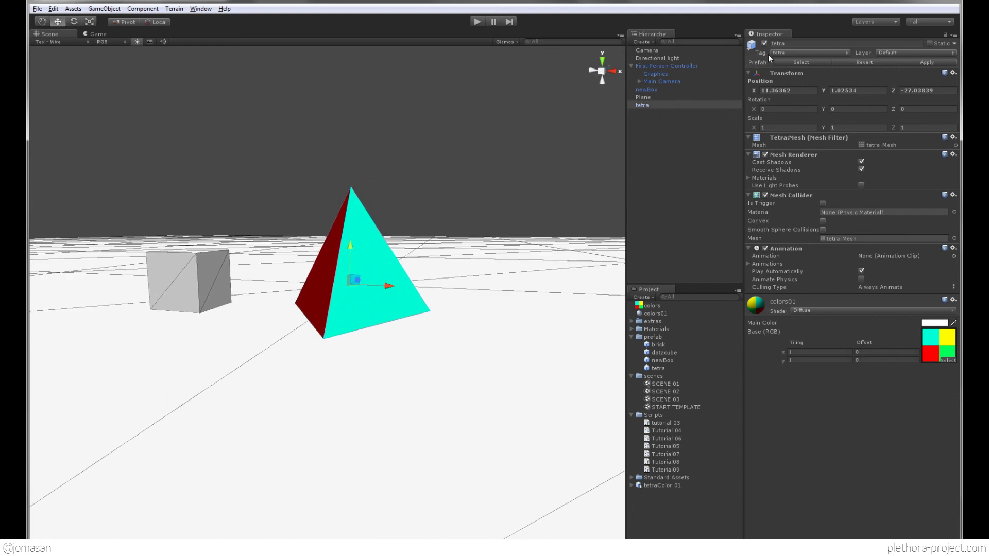
pyautogui.keyDown('alt'); pyautogui.moveTo(360, 274); pyautogui.dragTo(425, 165); pyautogui.keyUp('alt')
pyautogui.keyDown('alt'); pyautogui.moveTo(425, 165); pyautogui.dragTo(364, 246, button='right'); pyautogui.keyUp('alt')
pyautogui.keyDown('alt'); pyautogui.moveTo(416, 268); pyautogui.dragTo(410, 245); pyautogui.keyUp('alt')
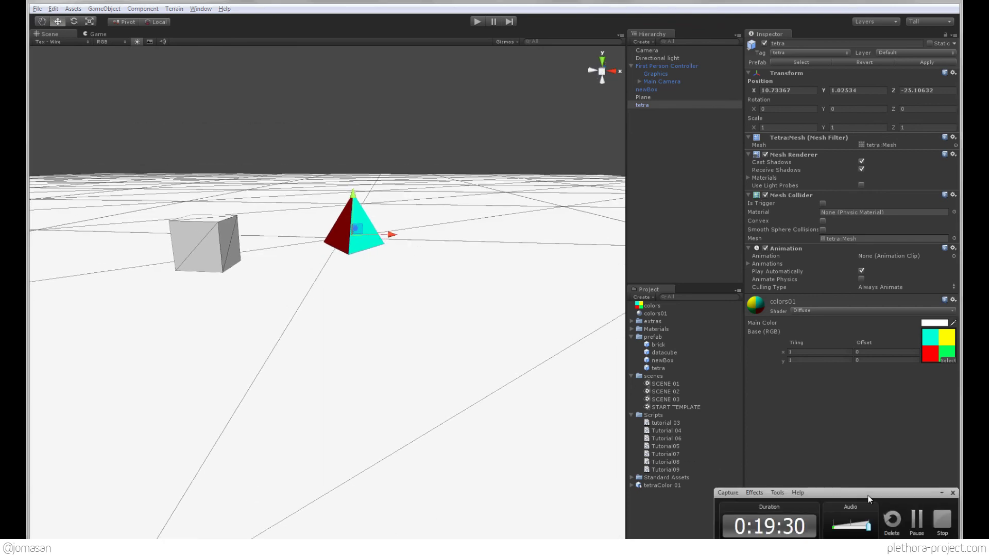